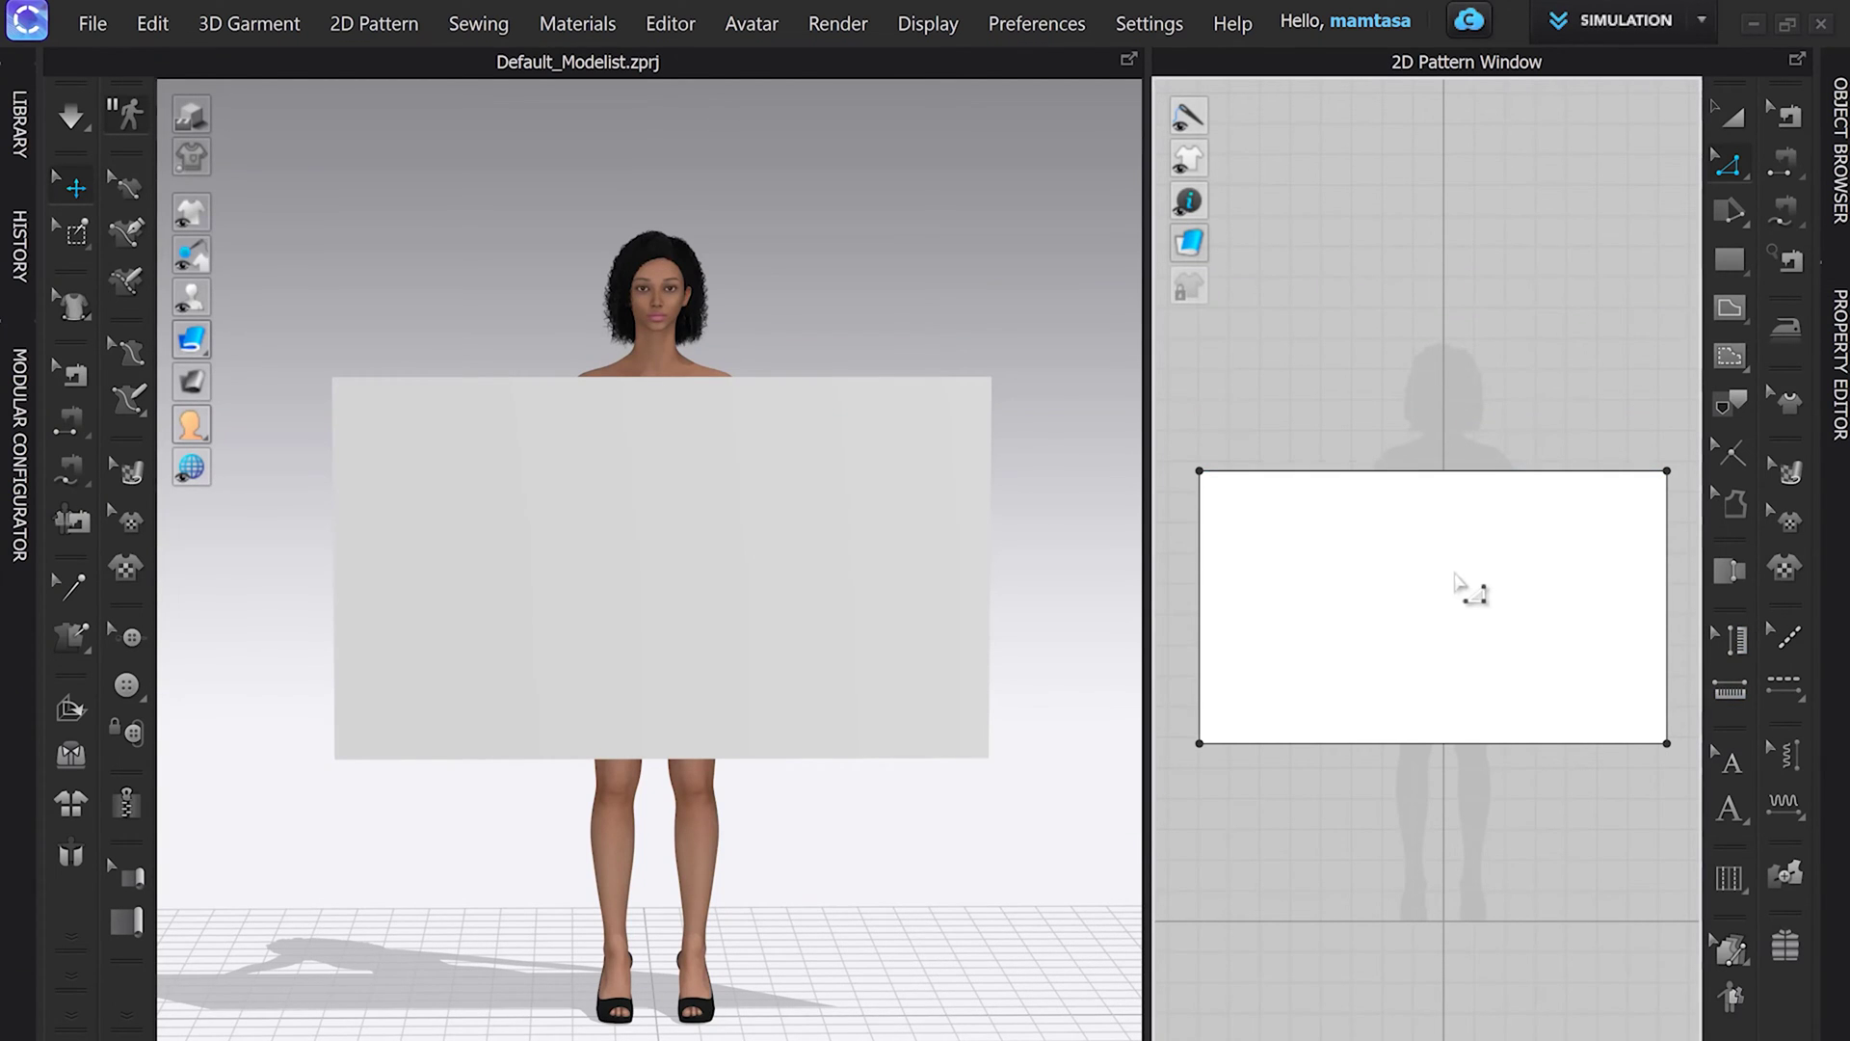
left_click(73, 638)
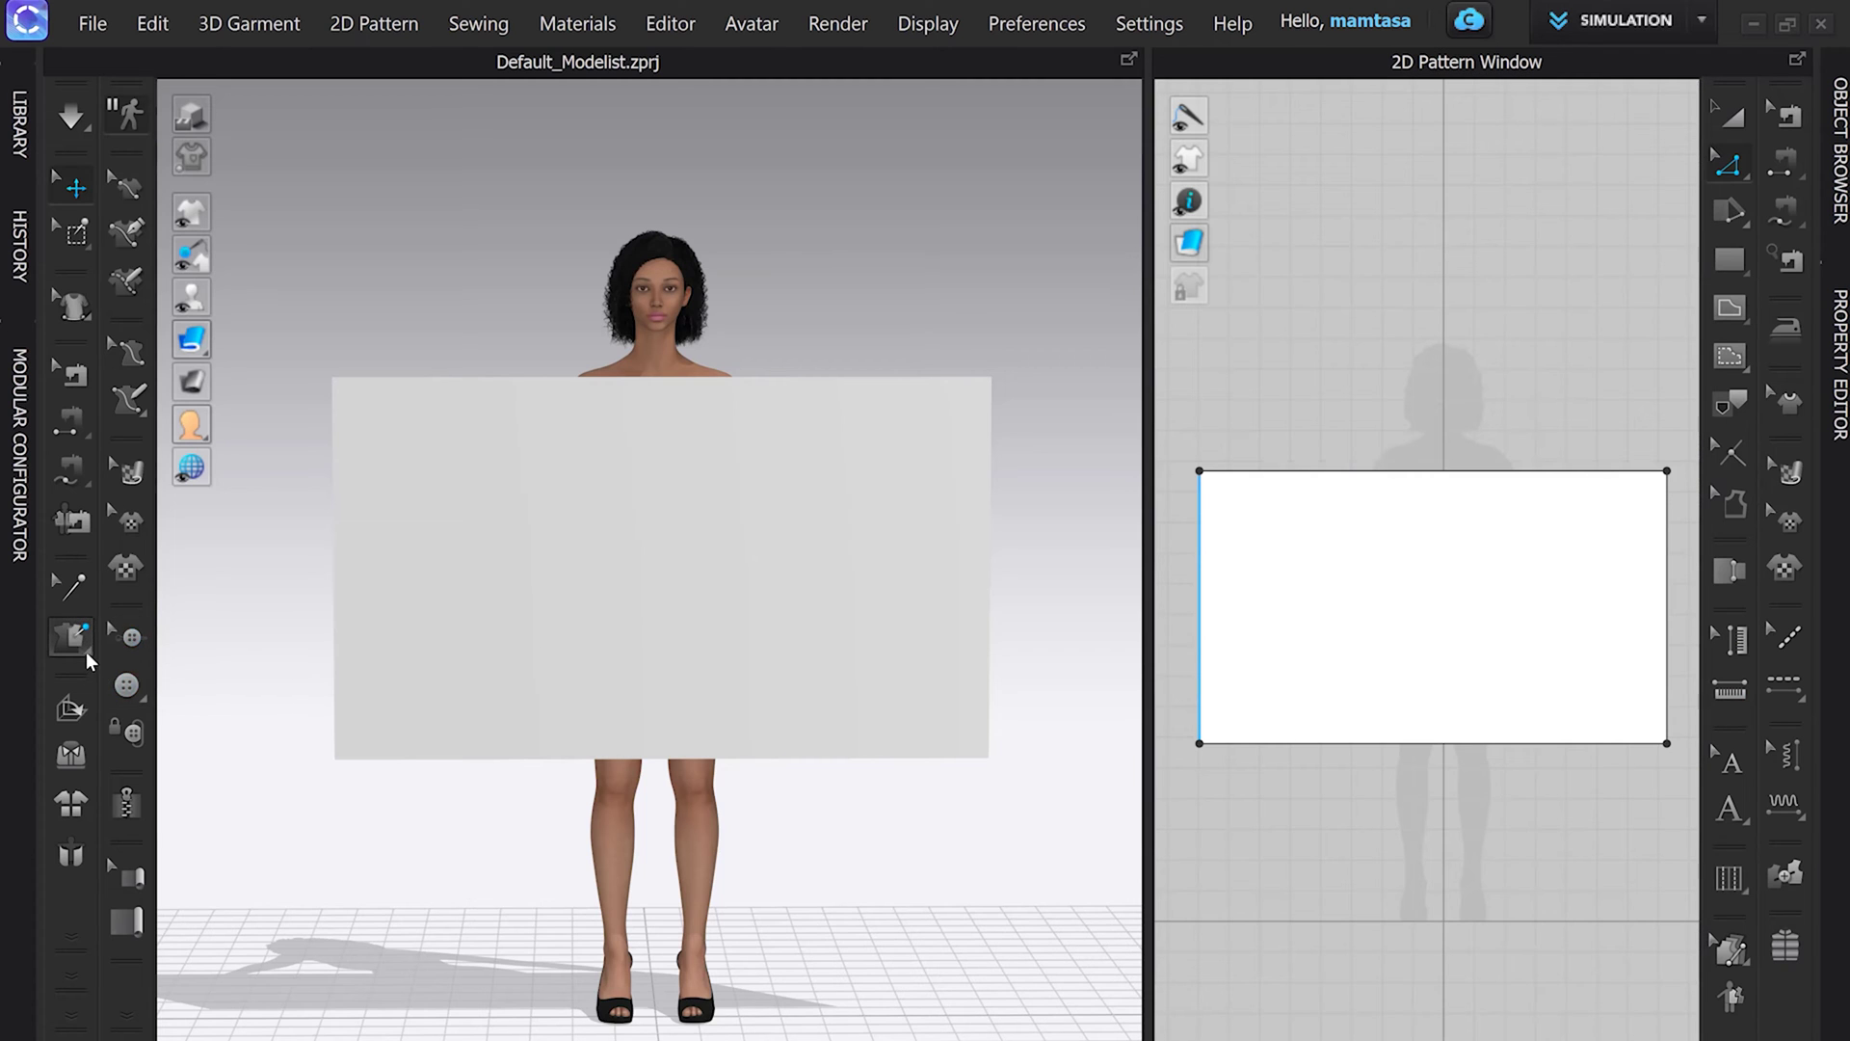
left_click(241, 573)
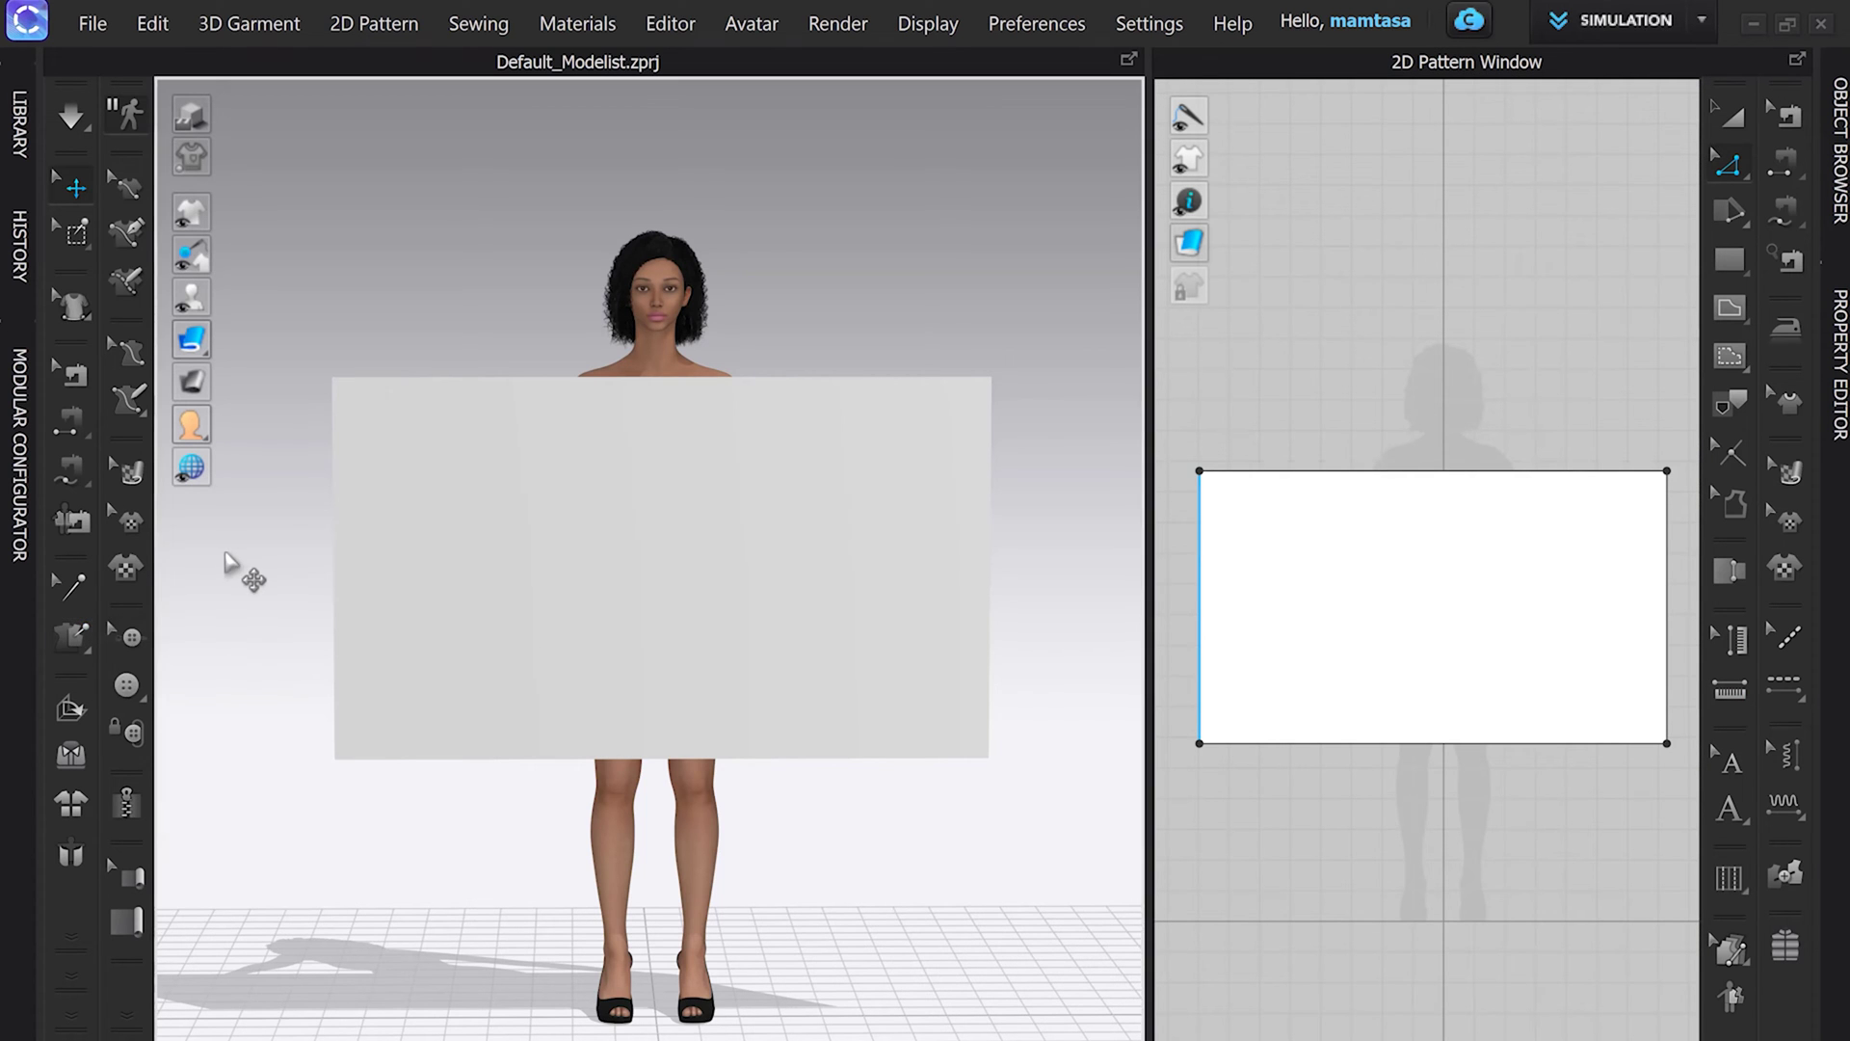
left_click(77, 233)
left_click(88, 248)
left_click(211, 347)
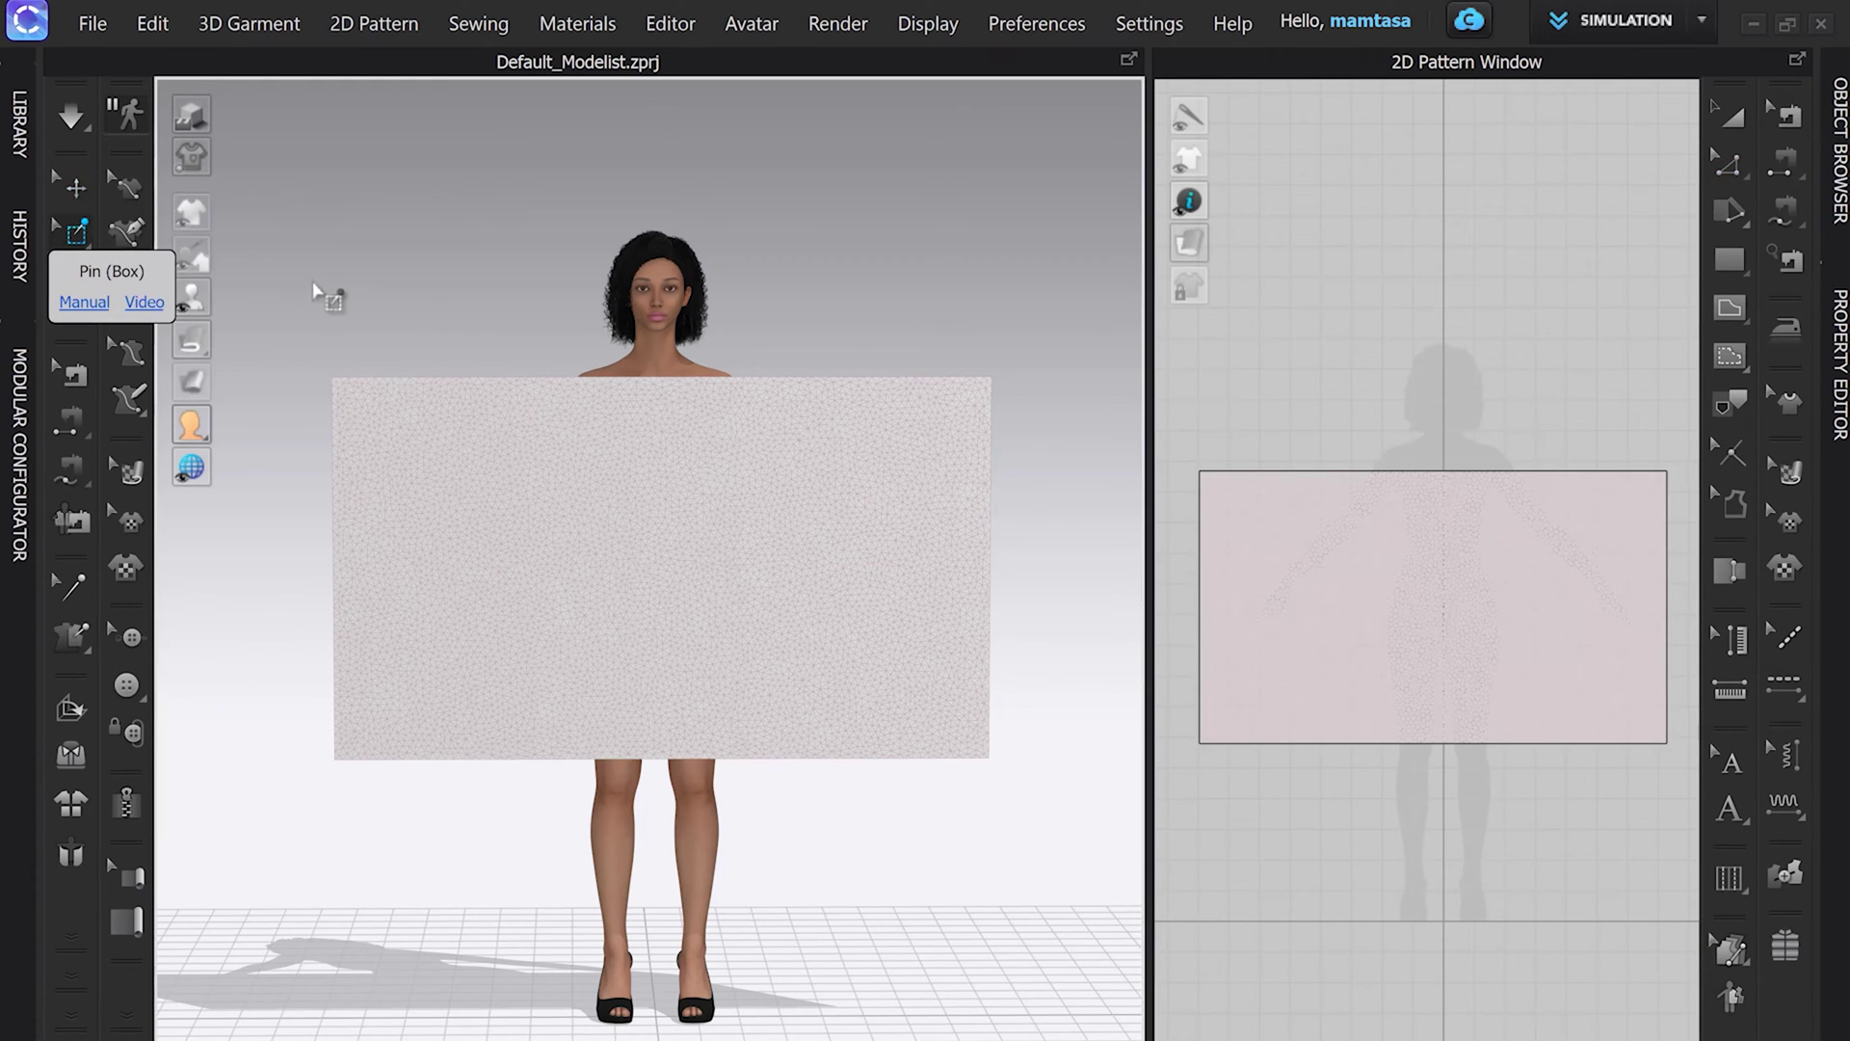
key("q")
Step: Use Tack on Avatar to tack two points on the fabric rectangle's upper edge to the avatar's two shoulders
left_click(86, 652)
left_click(154, 682)
scroll(586, 396, "down", 1)
left_click(569, 382)
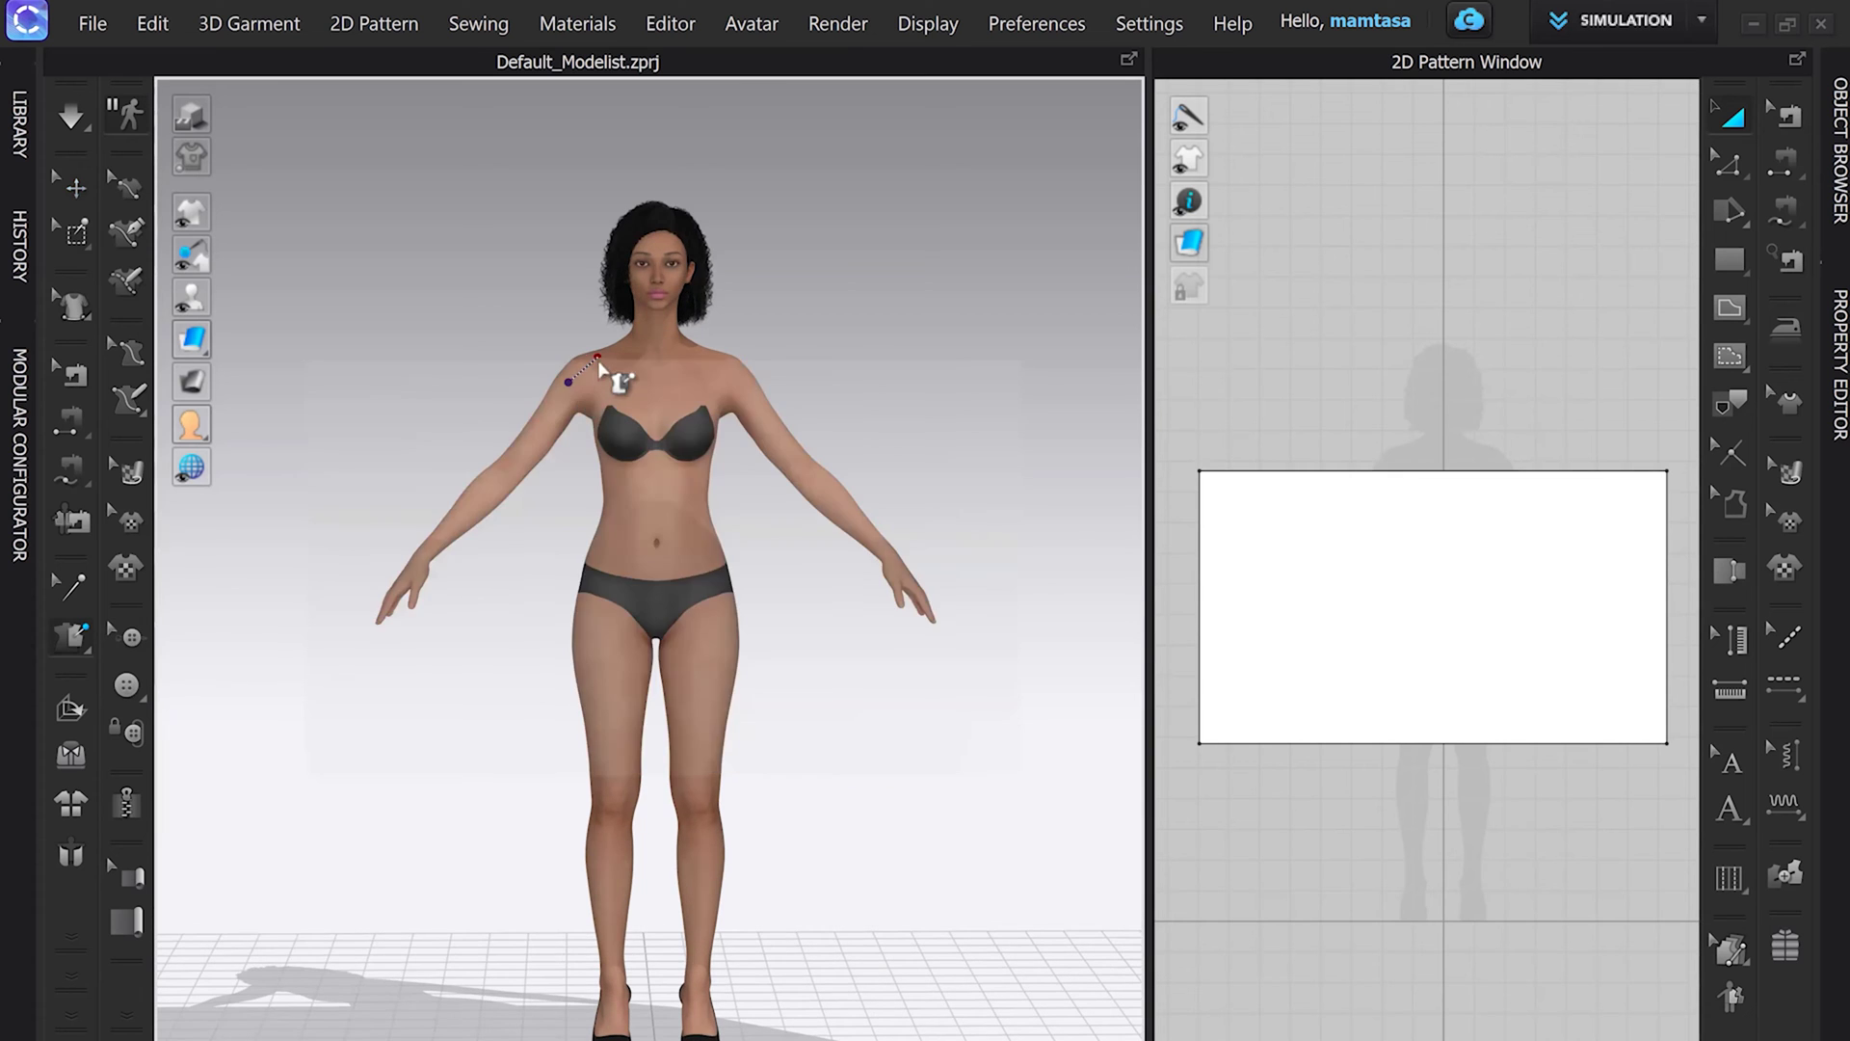
left_click(598, 358)
left_click(747, 386)
left_click(708, 358)
key("q")
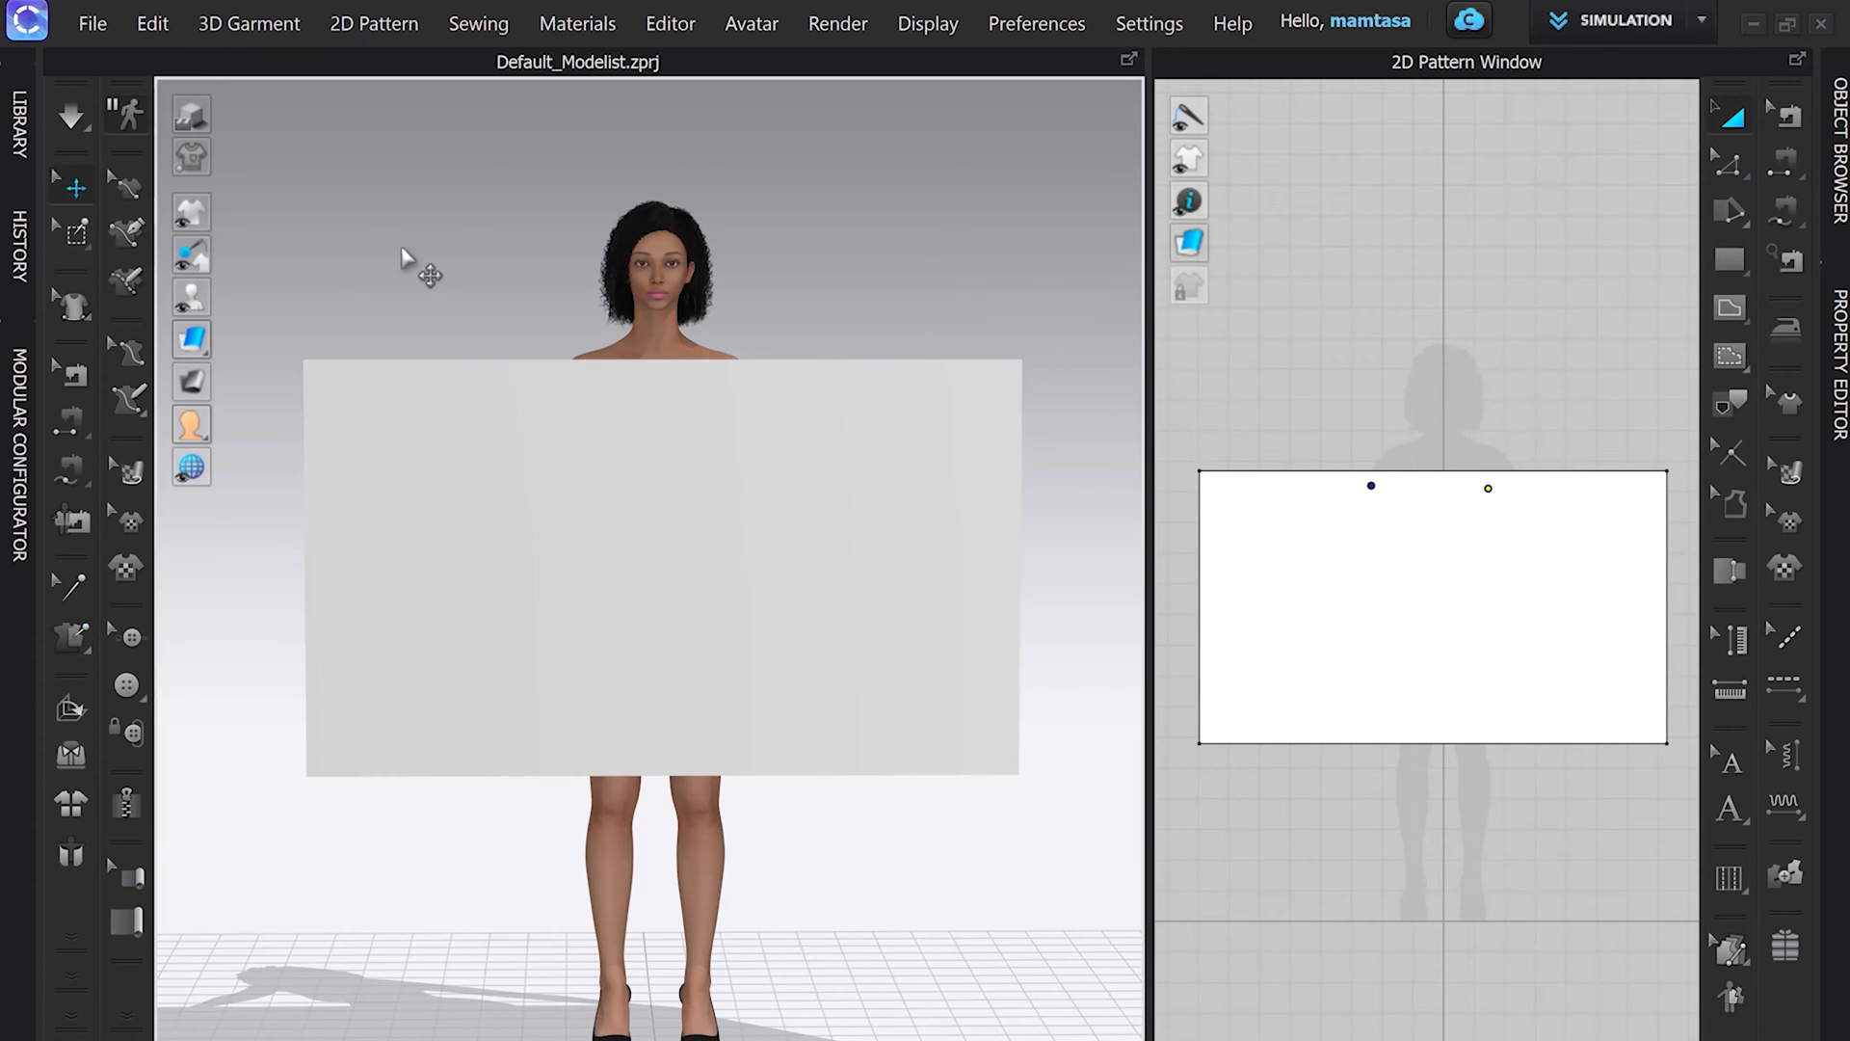
Step: Simulate the tacked fabric and pull both of its sides outward to test the drape
key("space")
left_click(536, 569)
left_click(235, 341)
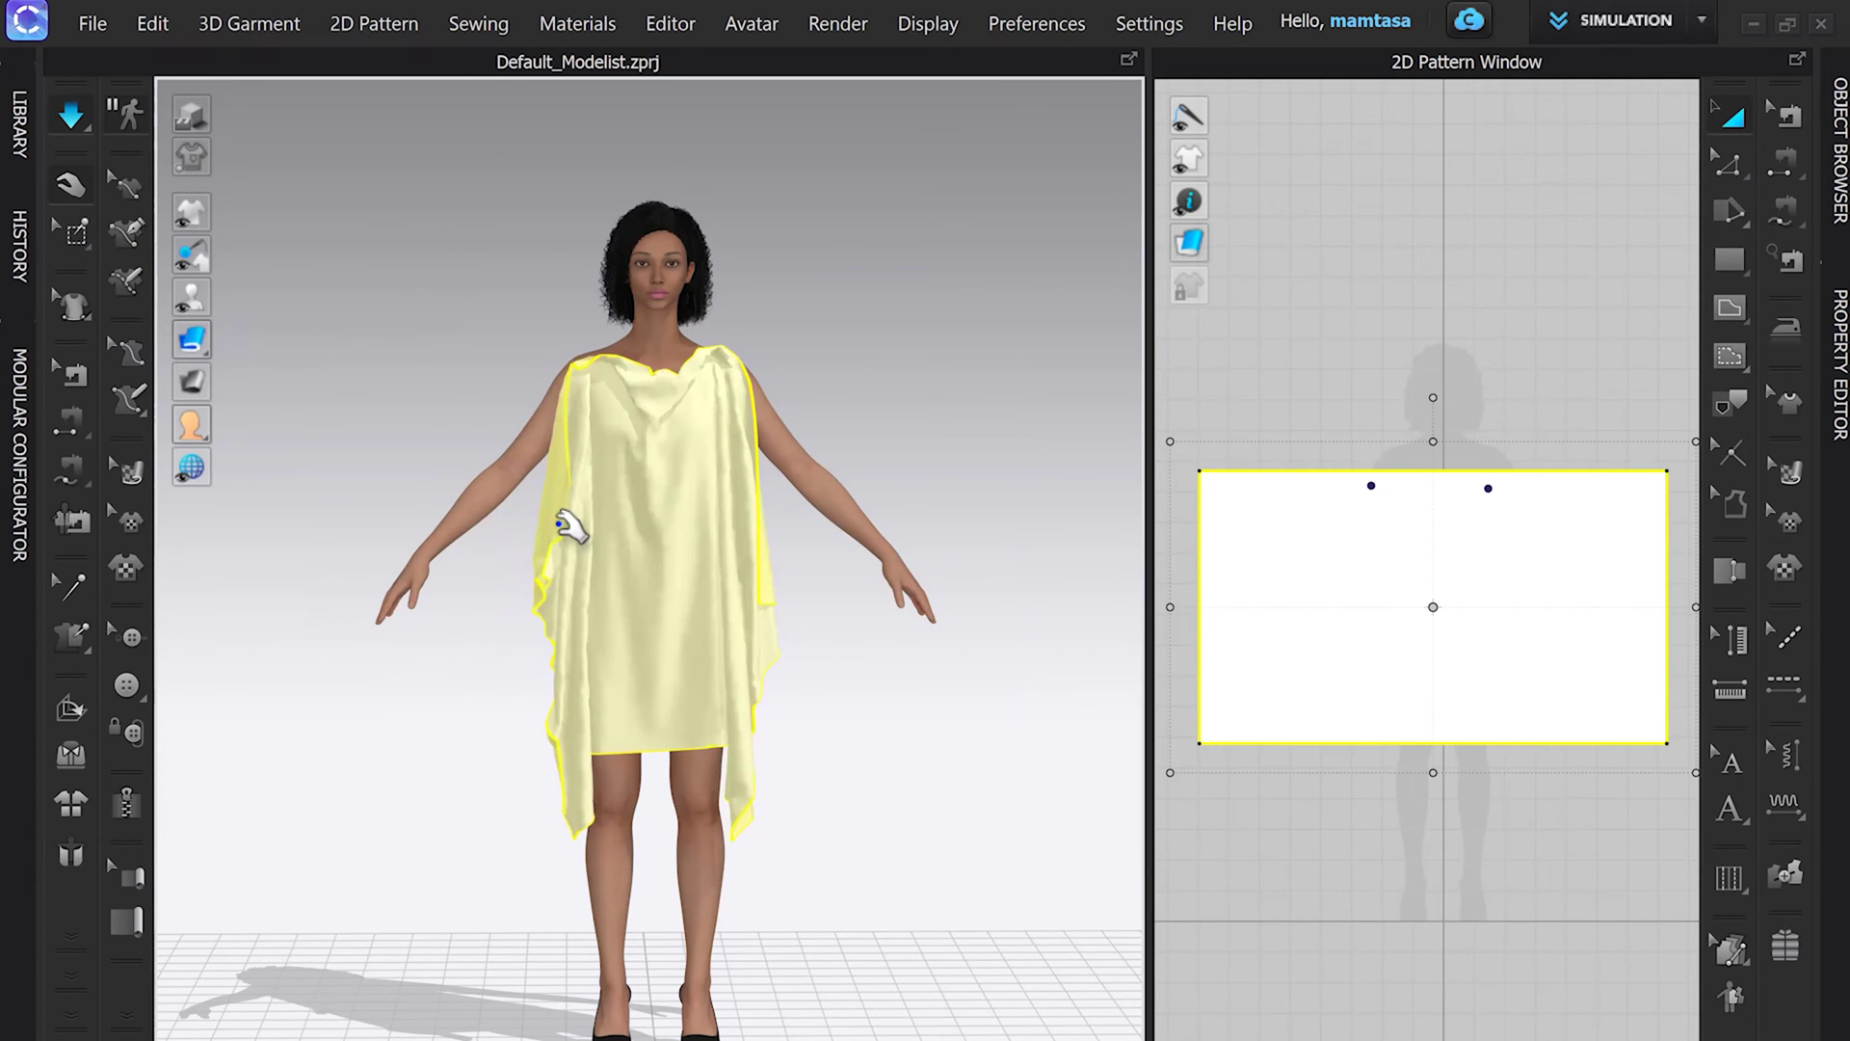
left_click_drag(561, 520, 462, 470)
left_click_drag(756, 533, 918, 417)
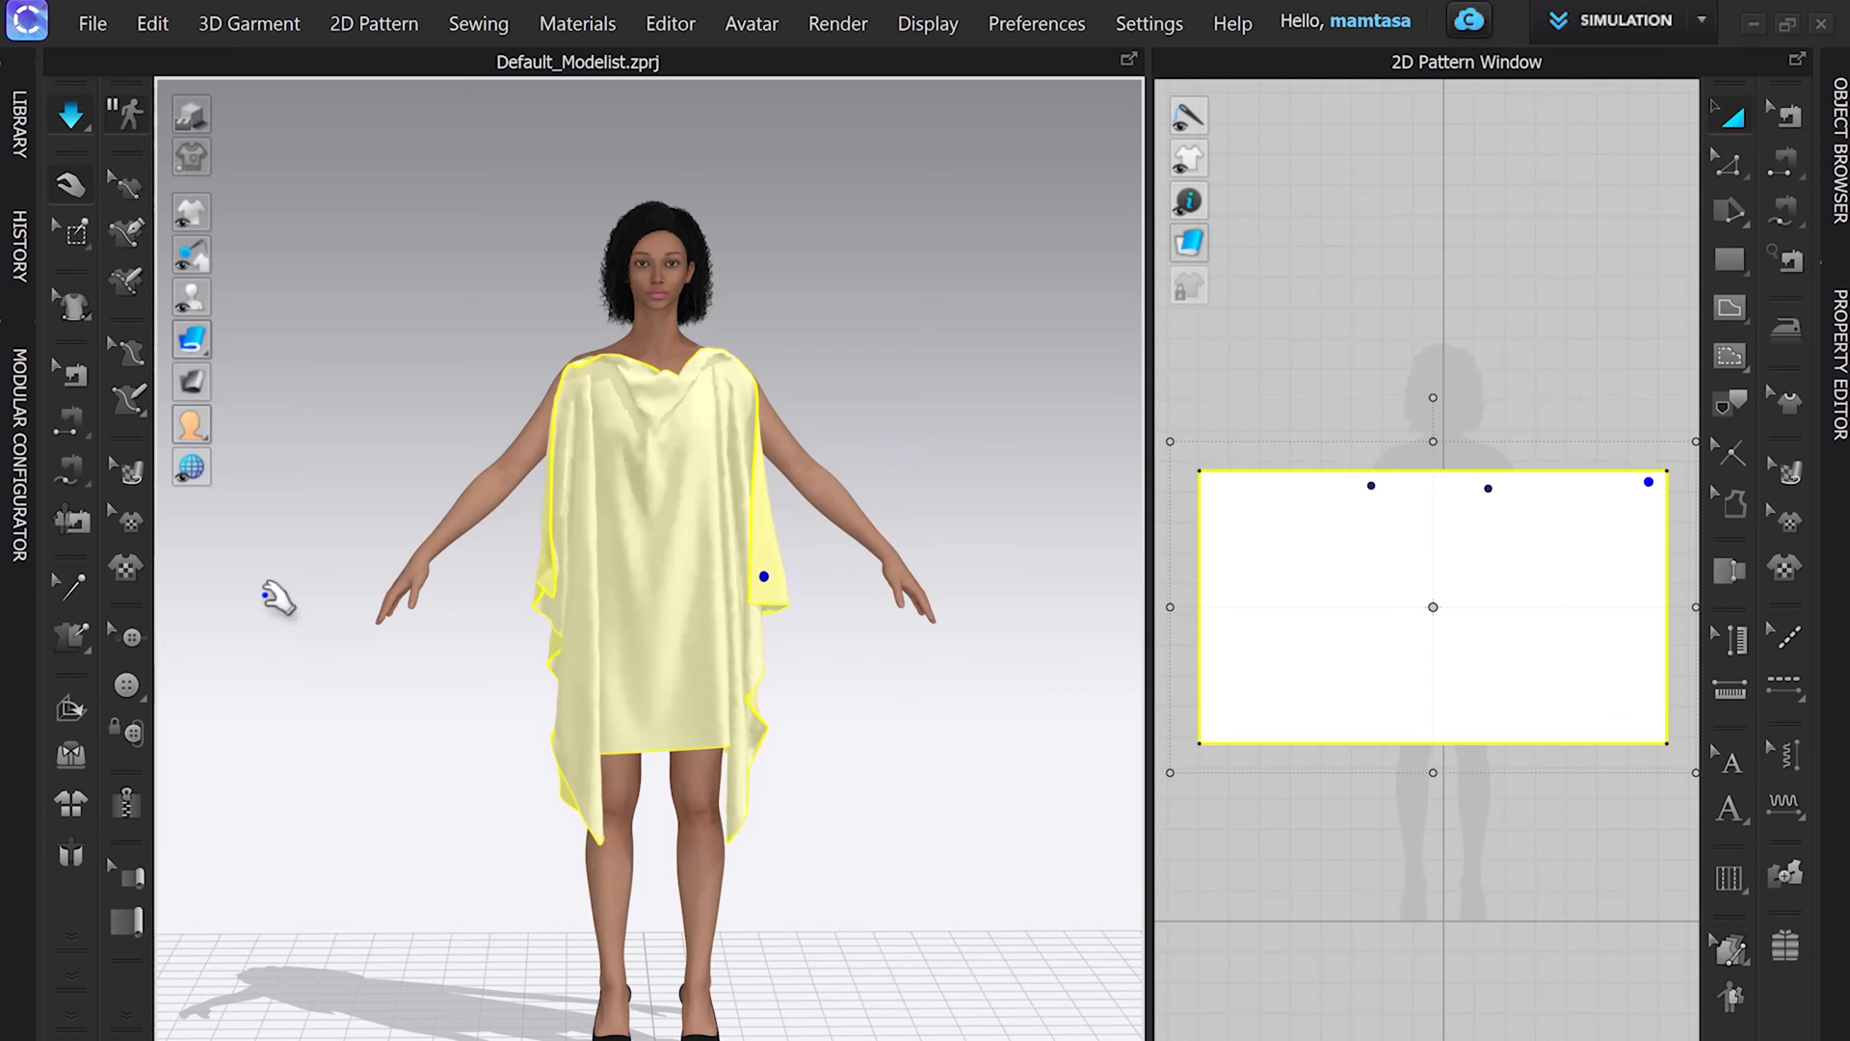
left_click(917, 306)
Step: Stop the simulation and undo the draping of the fabric
key("space")
key("ctrl+z")
key("ctrl+z")
key("ctrl+z")
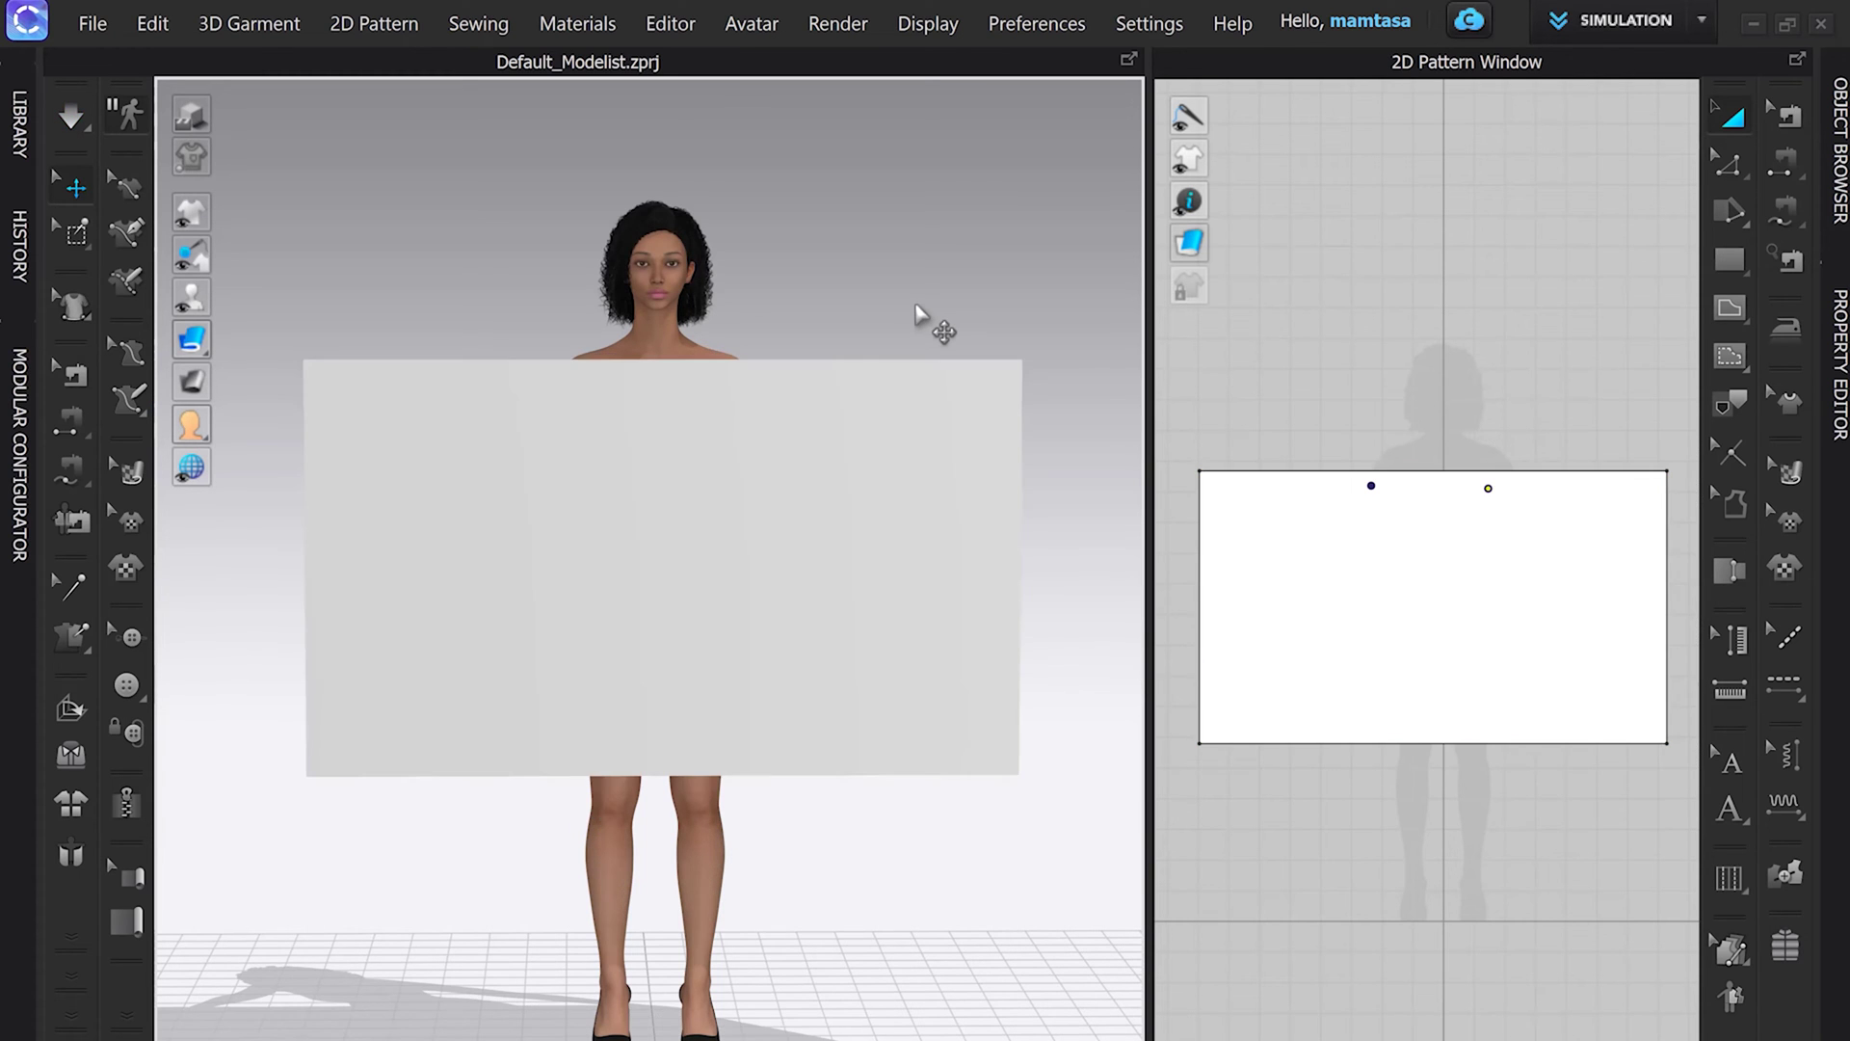
Step: Shift the flat fabric rectangle sideways so its upper corner lies just outside the avatar's right shoulder
left_click(613, 572)
left_click(789, 406)
left_click_drag(579, 516, 788, 513)
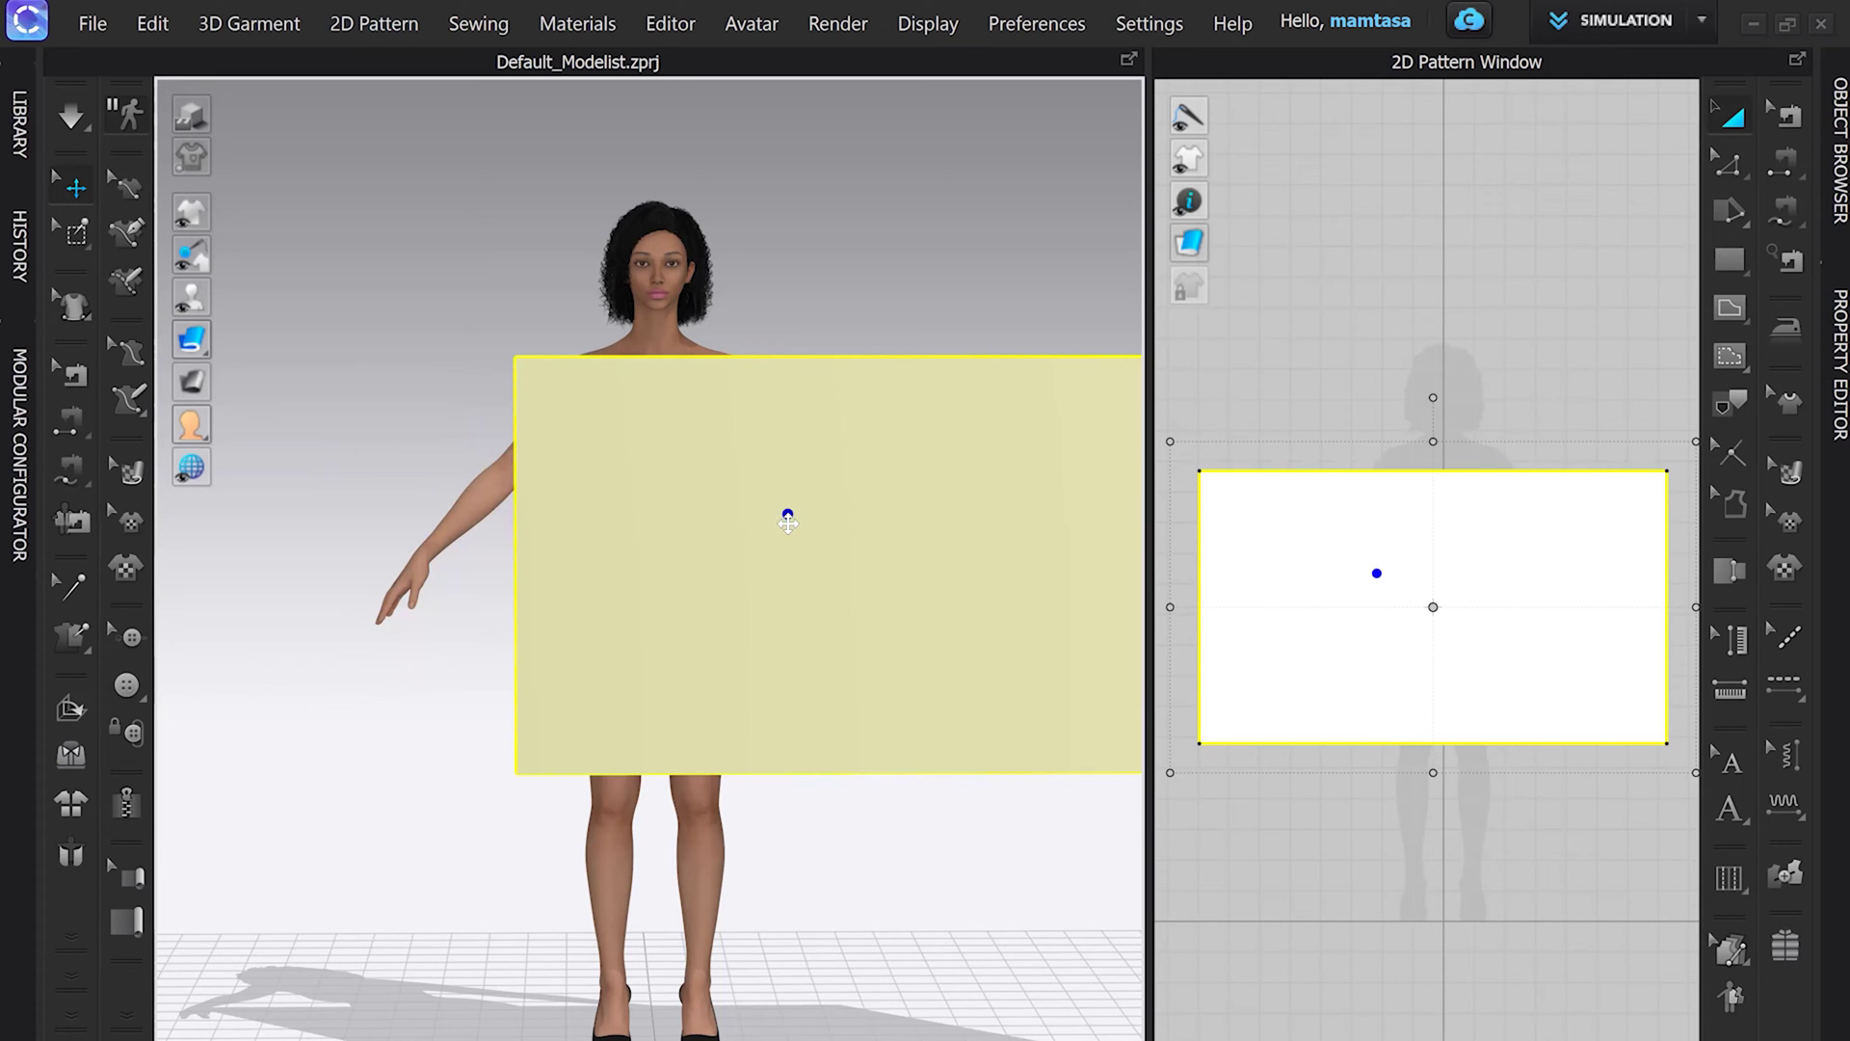
left_click_drag(788, 524, 788, 523)
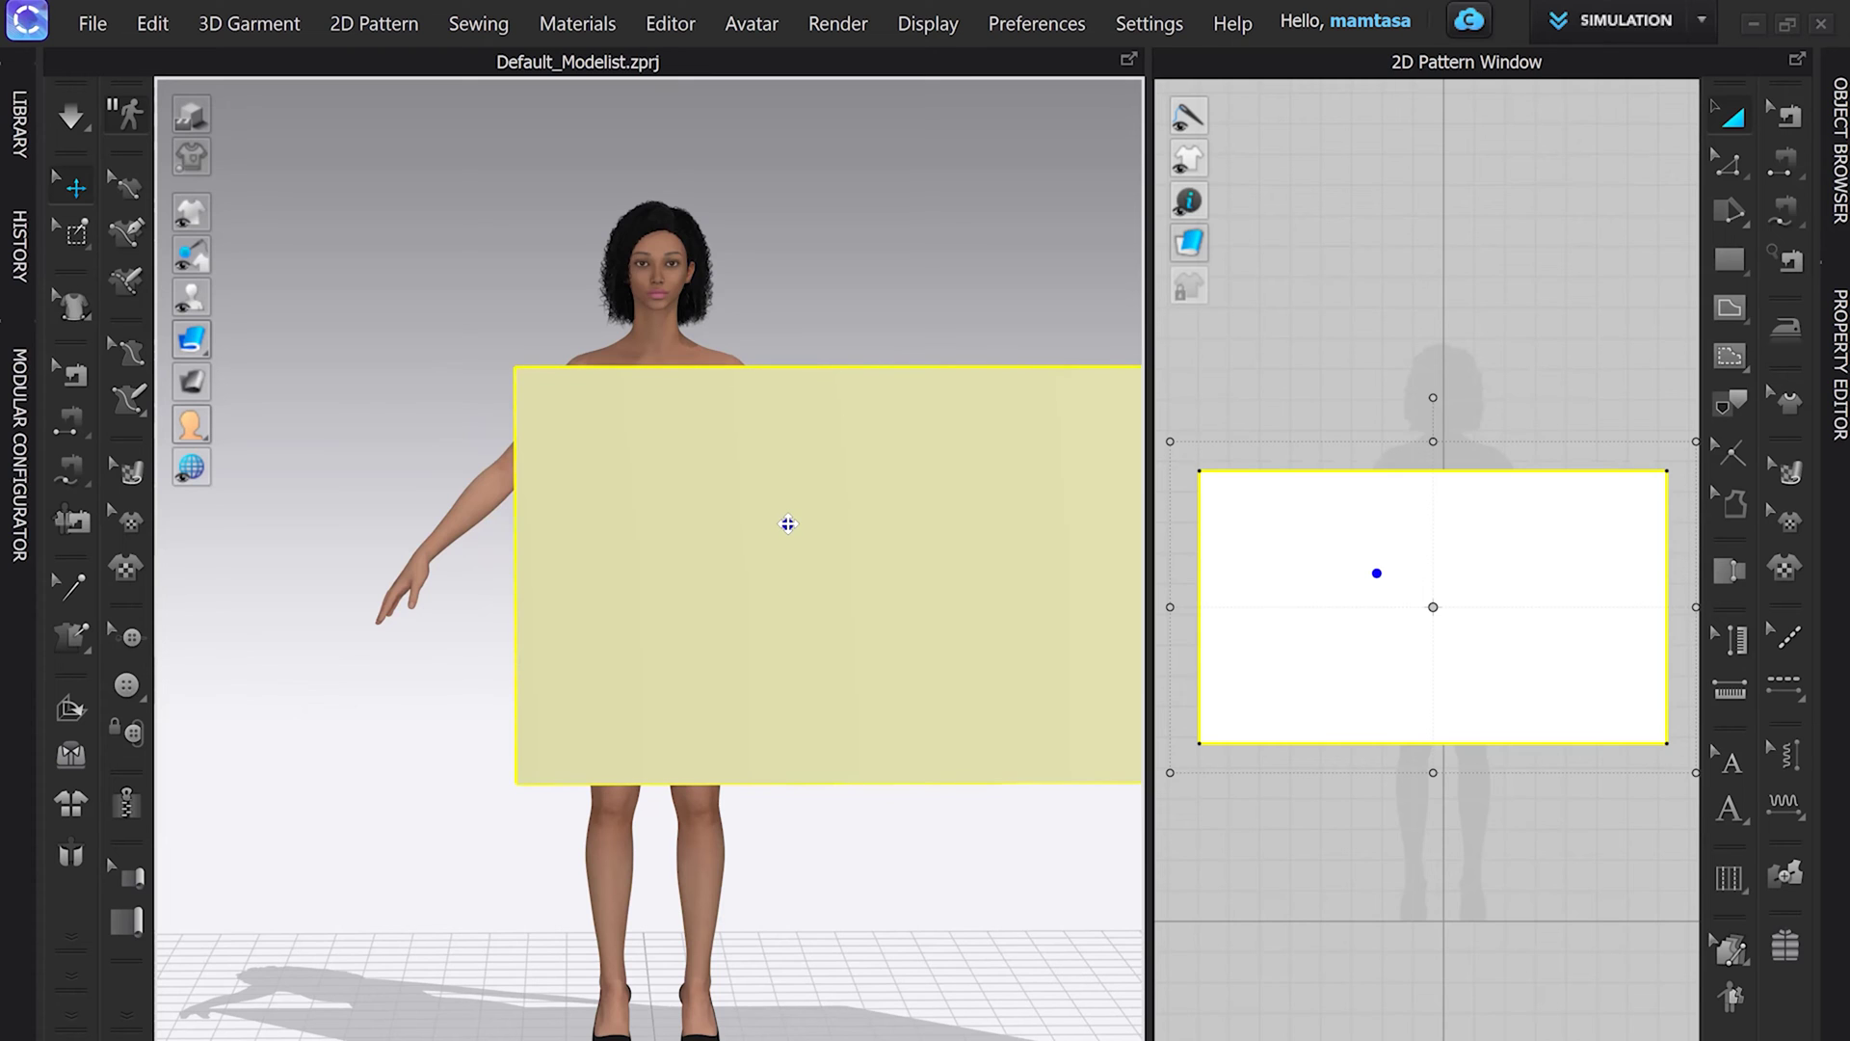
Step: Tack a point near the rectangle's upper corner to the avatar's right shoulder with Tack on Avatar
left_click(83, 654)
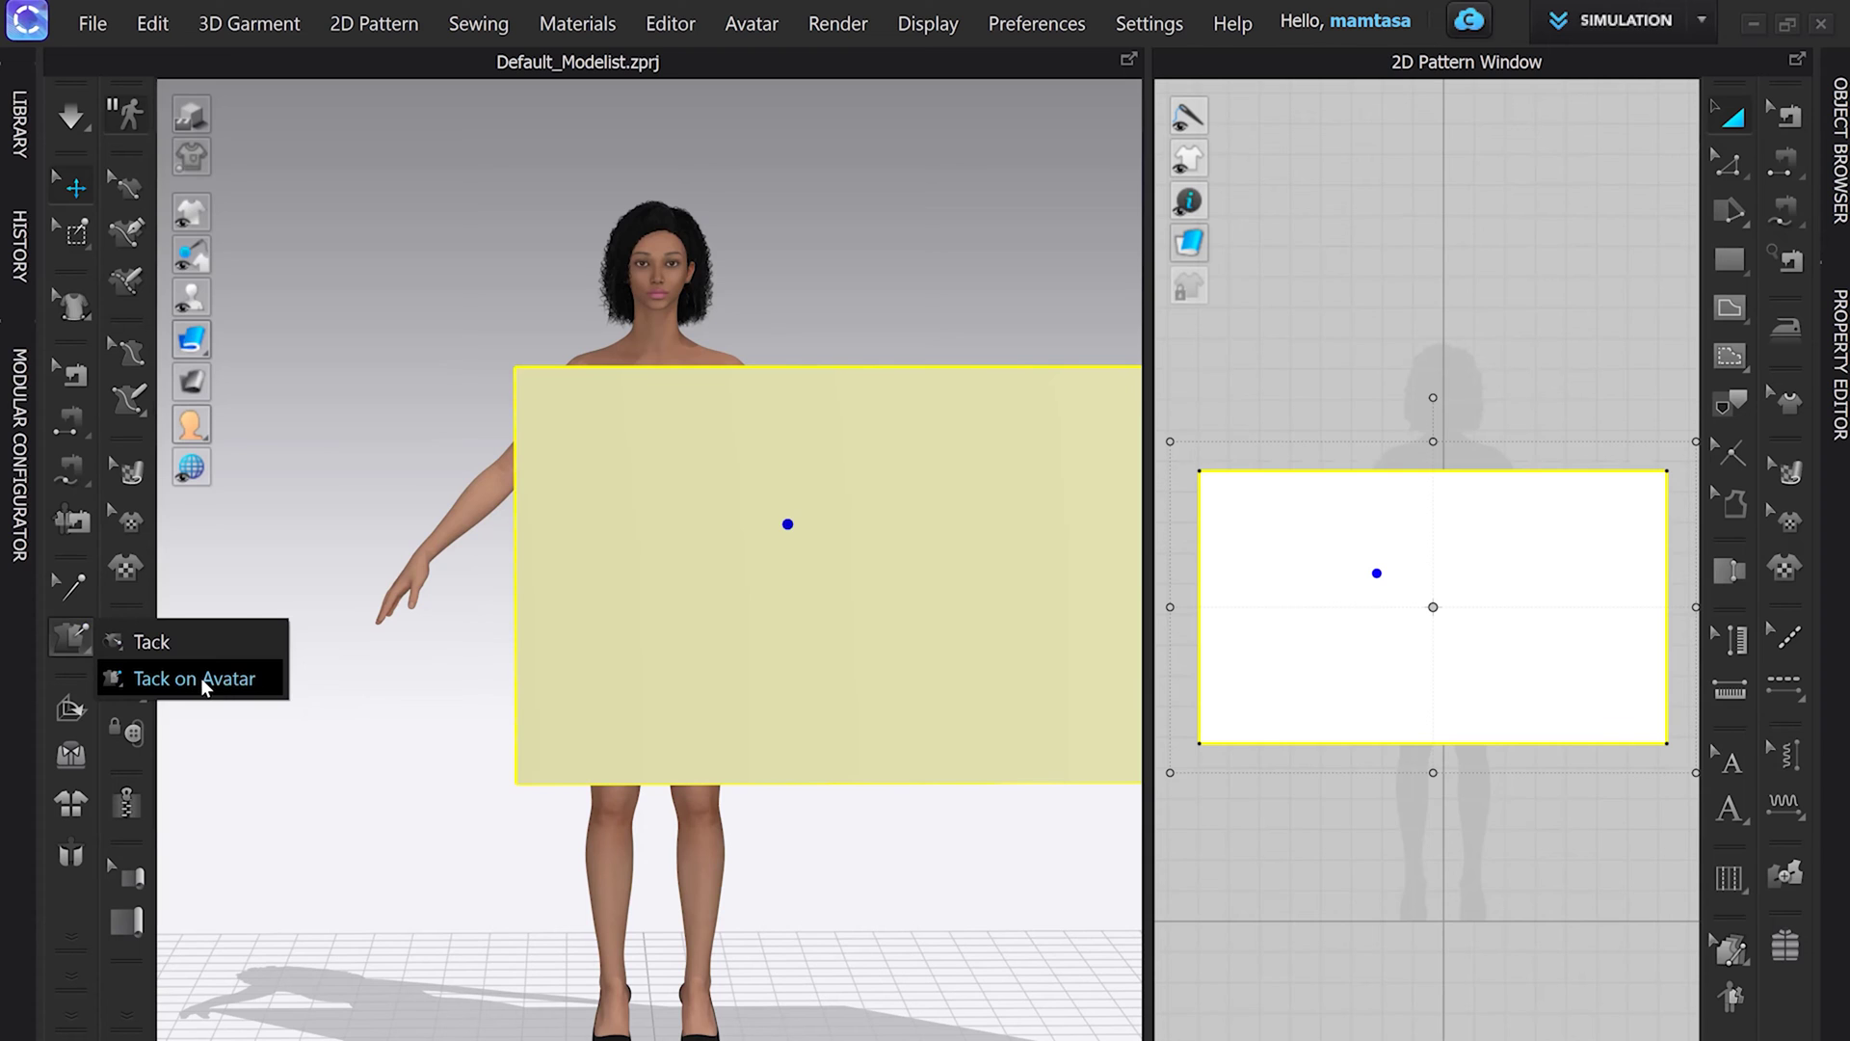
left_click(591, 385)
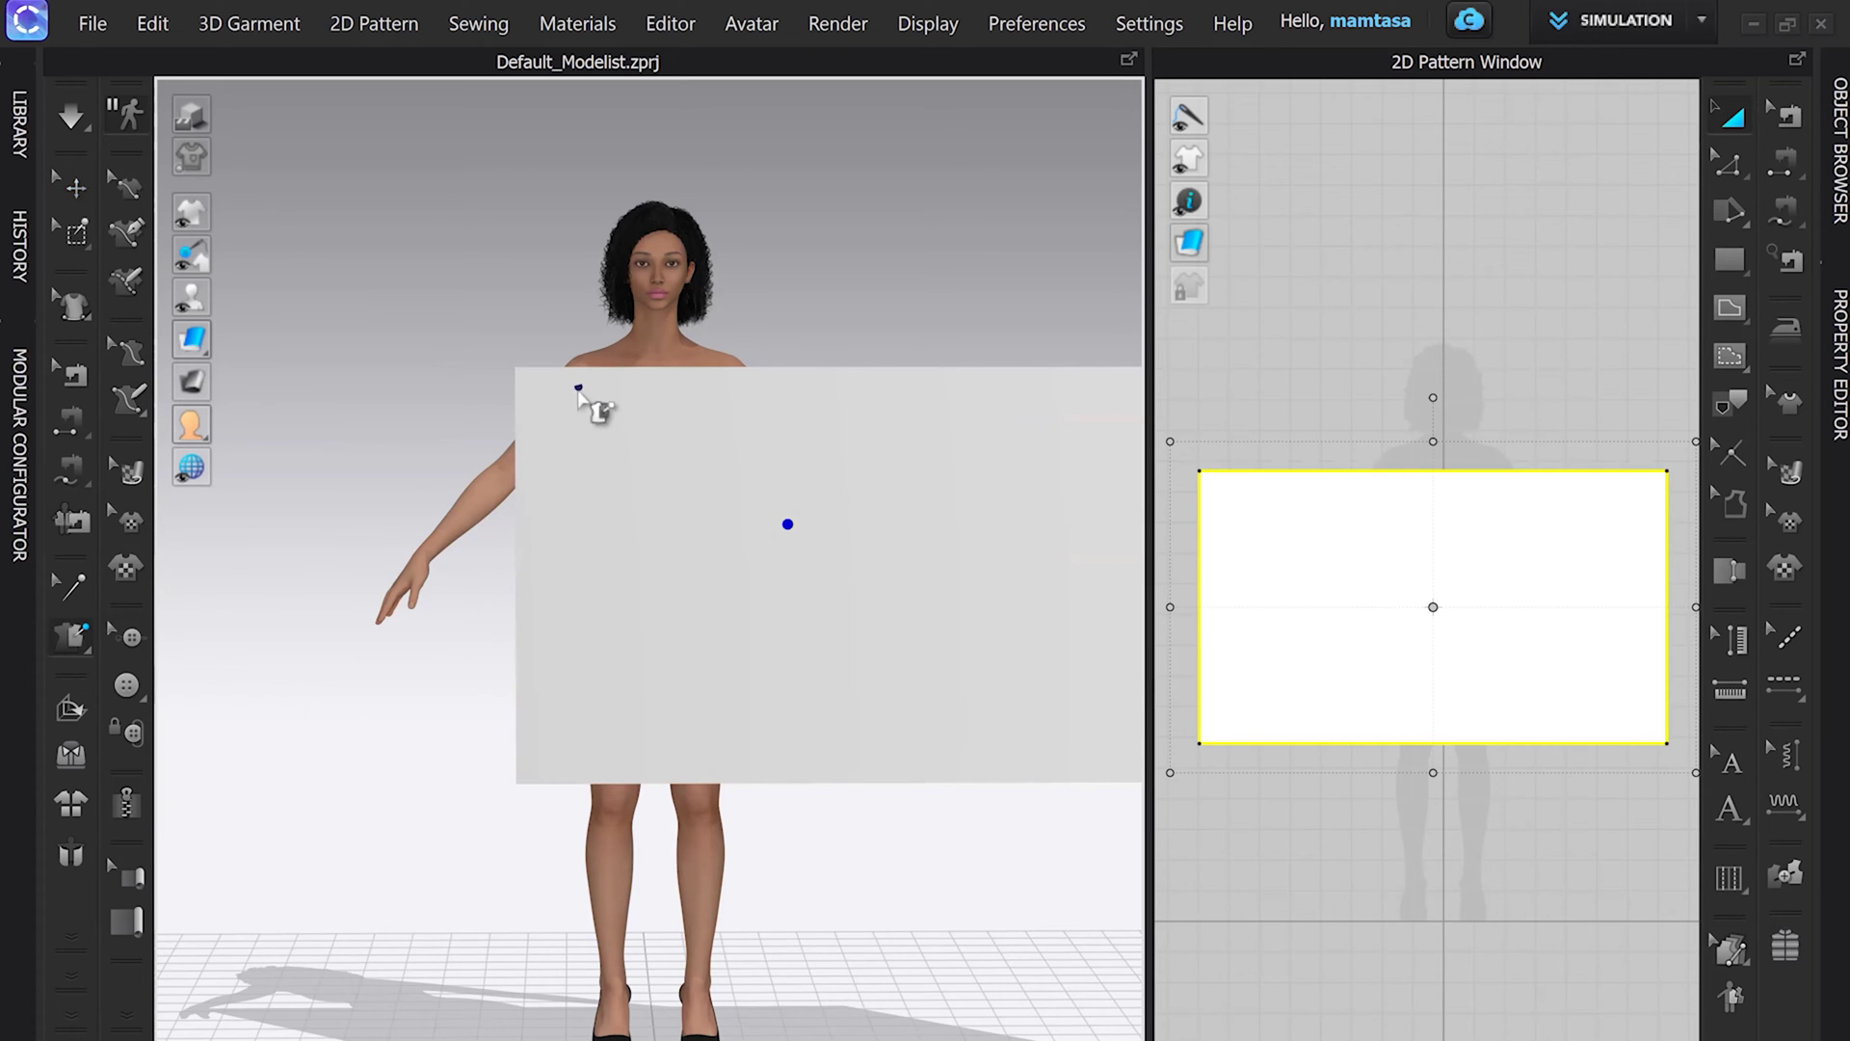
left_click(580, 379)
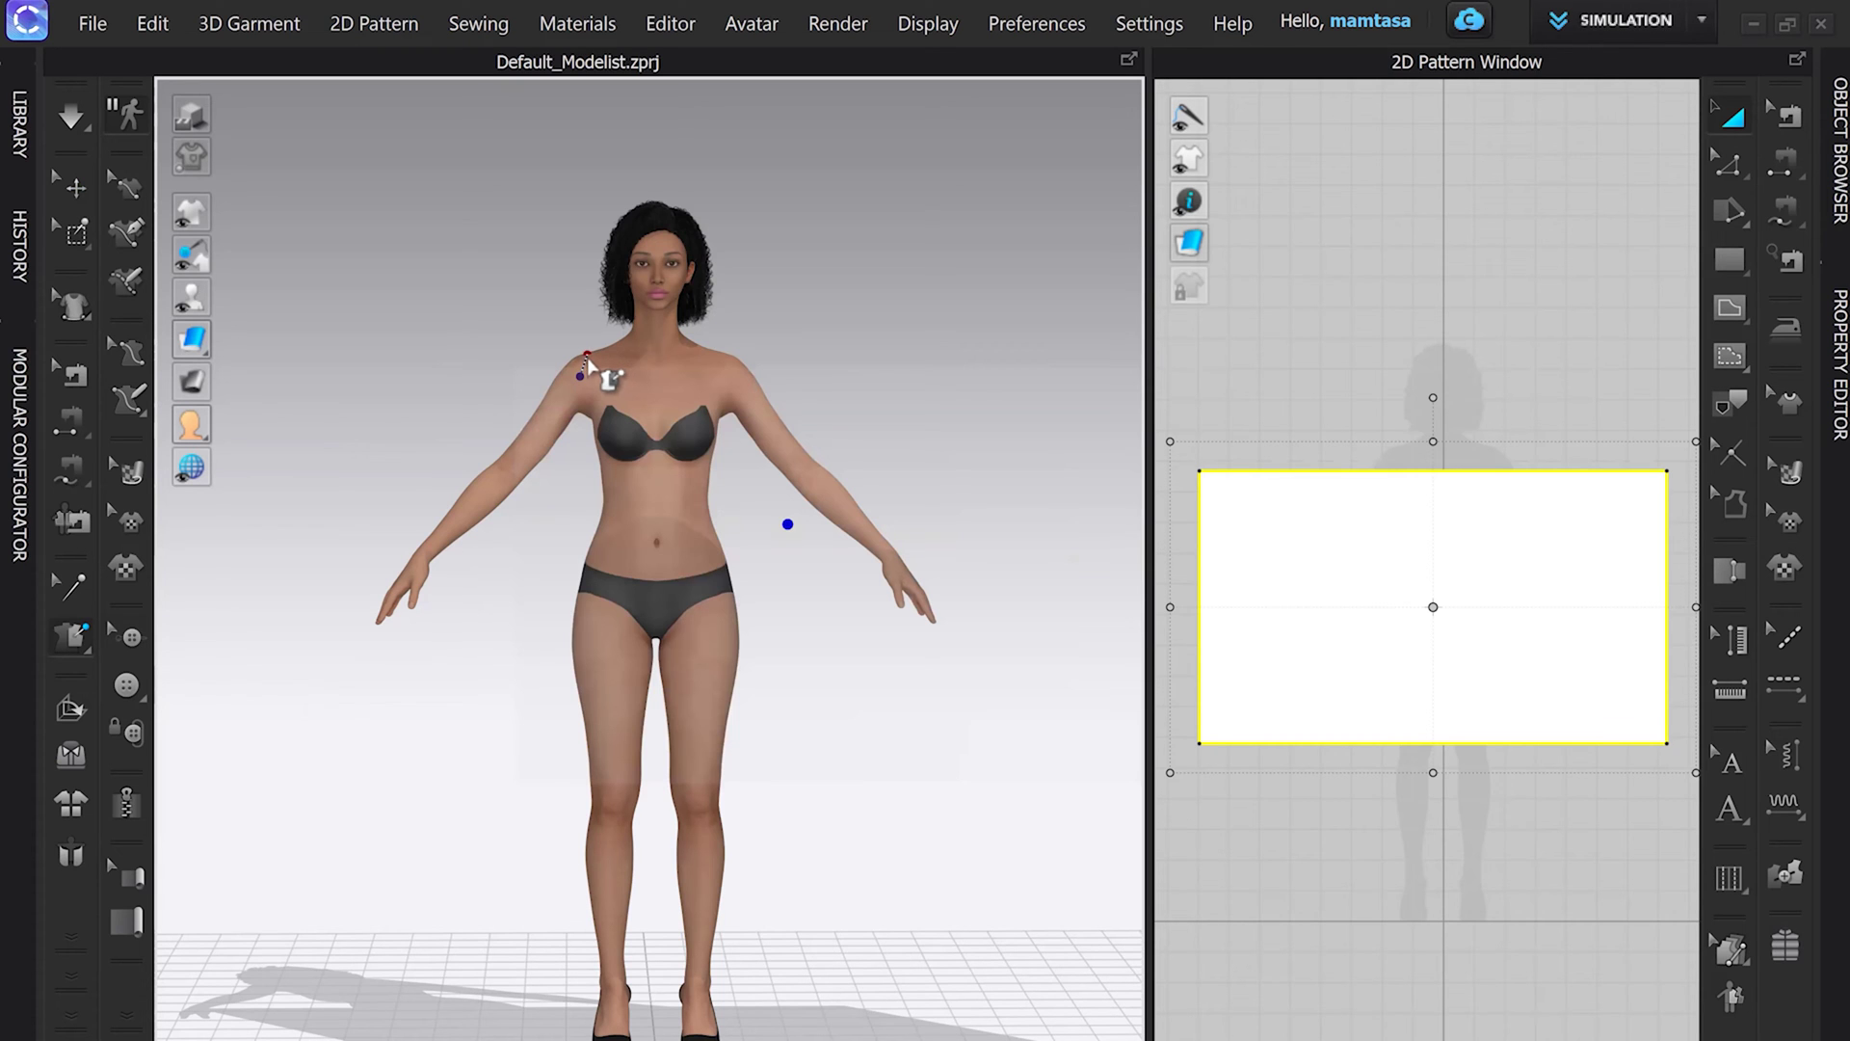
left_click(587, 355)
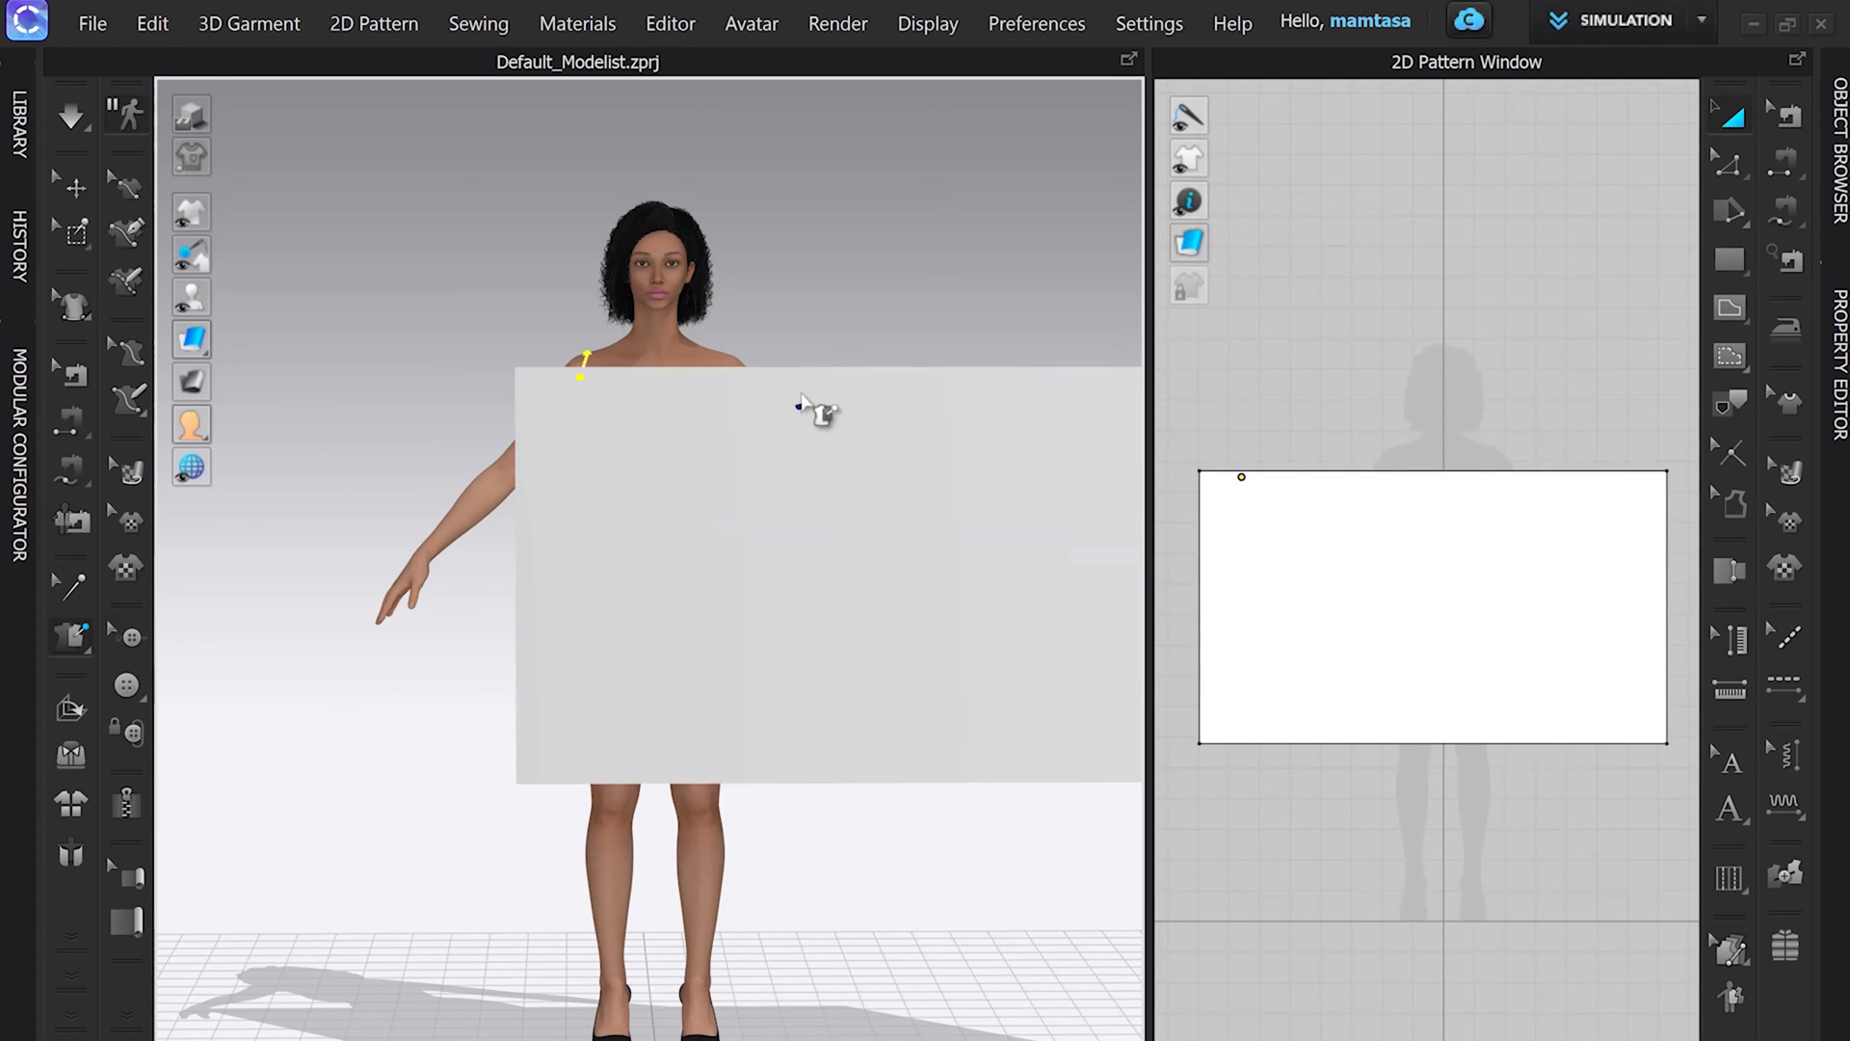
Step: Pin small areas at both upper corners of the fabric rectangle with Pin (Box)
left_click(87, 252)
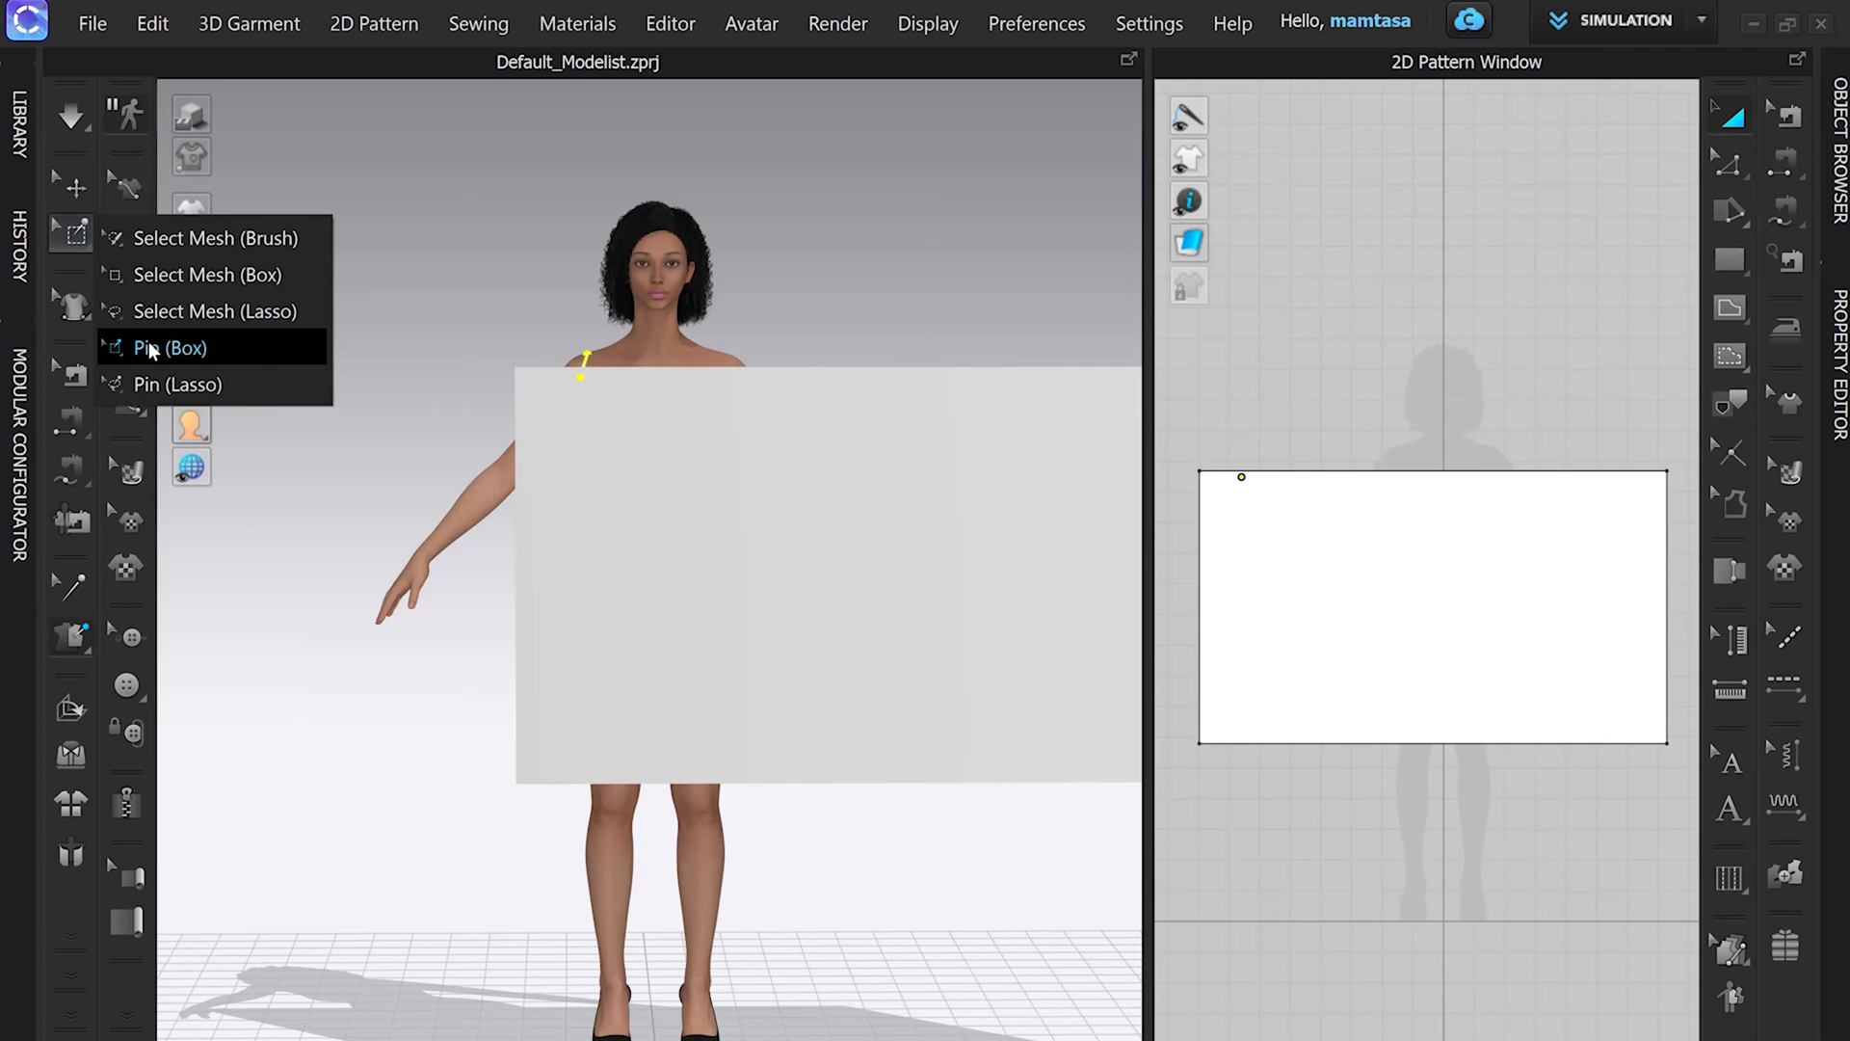
left_click(159, 347)
left_click_drag(507, 358, 526, 393)
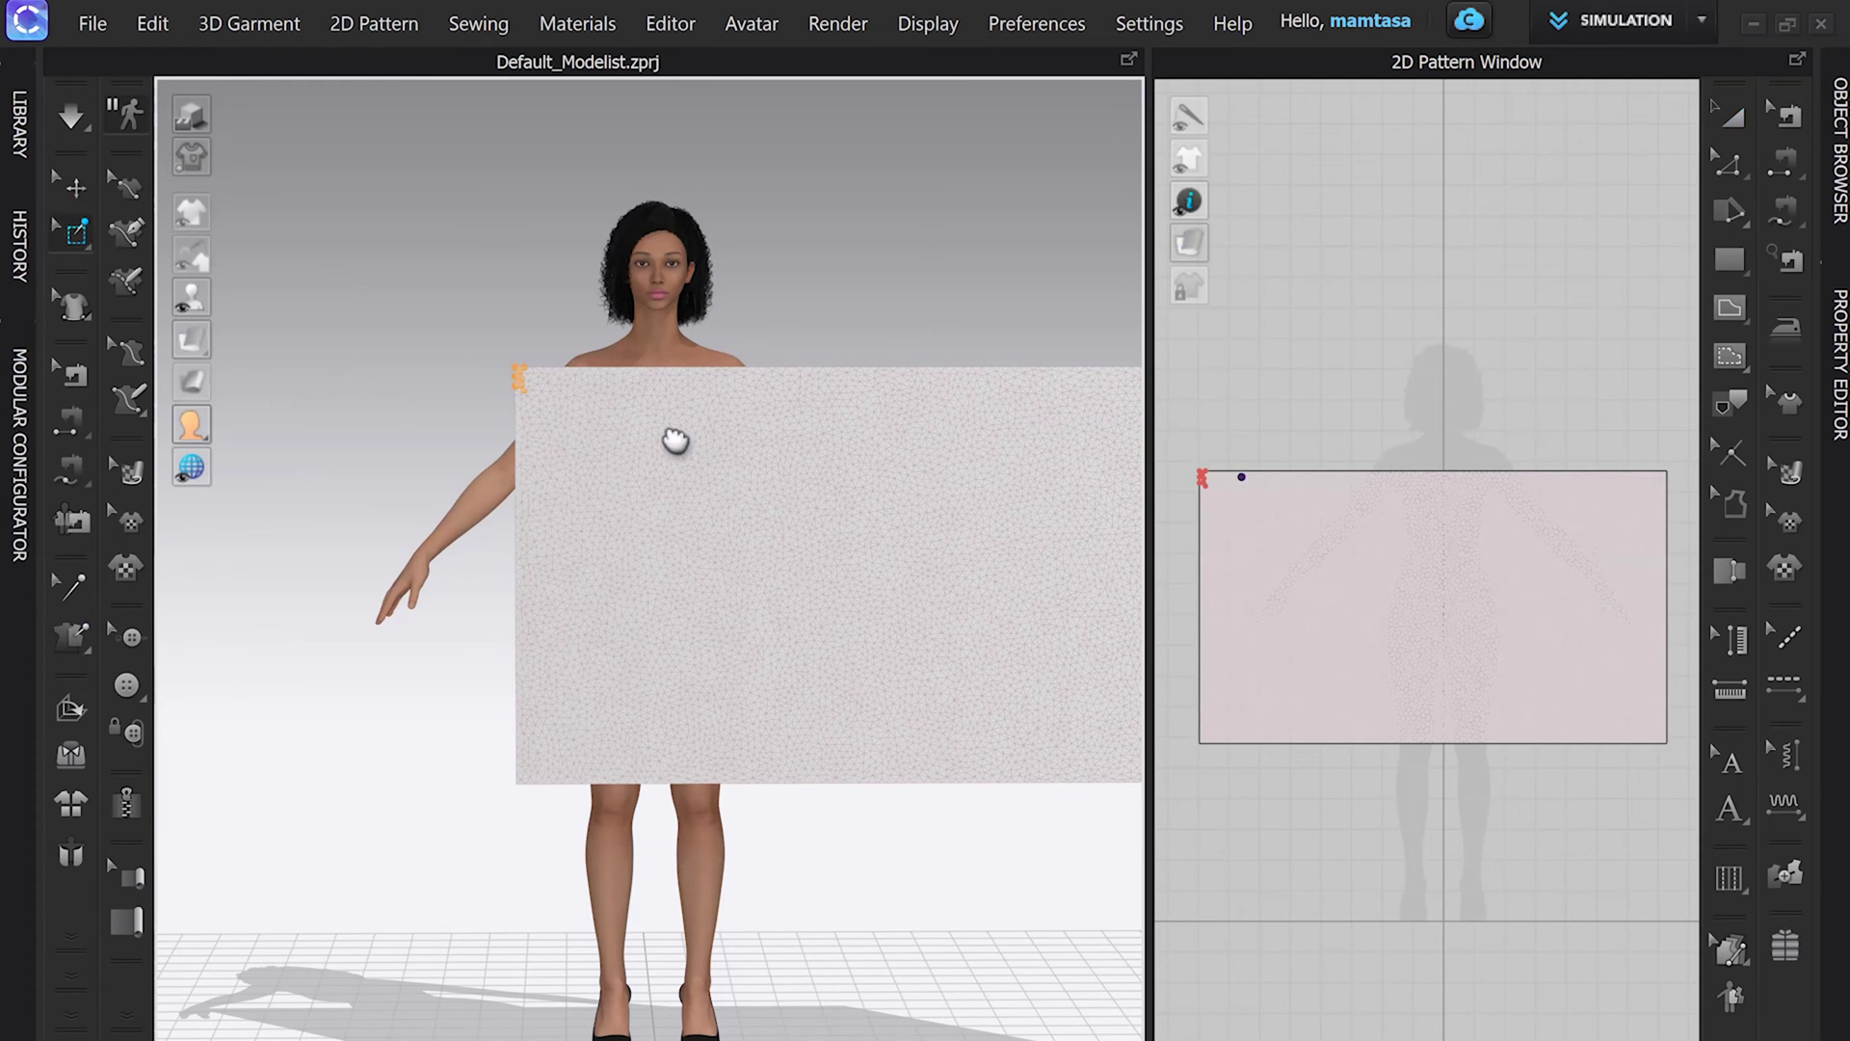
middle_click_drag(674, 438, 595, 458)
middle_click_drag(1022, 432, 899, 434)
left_click_drag(985, 370, 1042, 441)
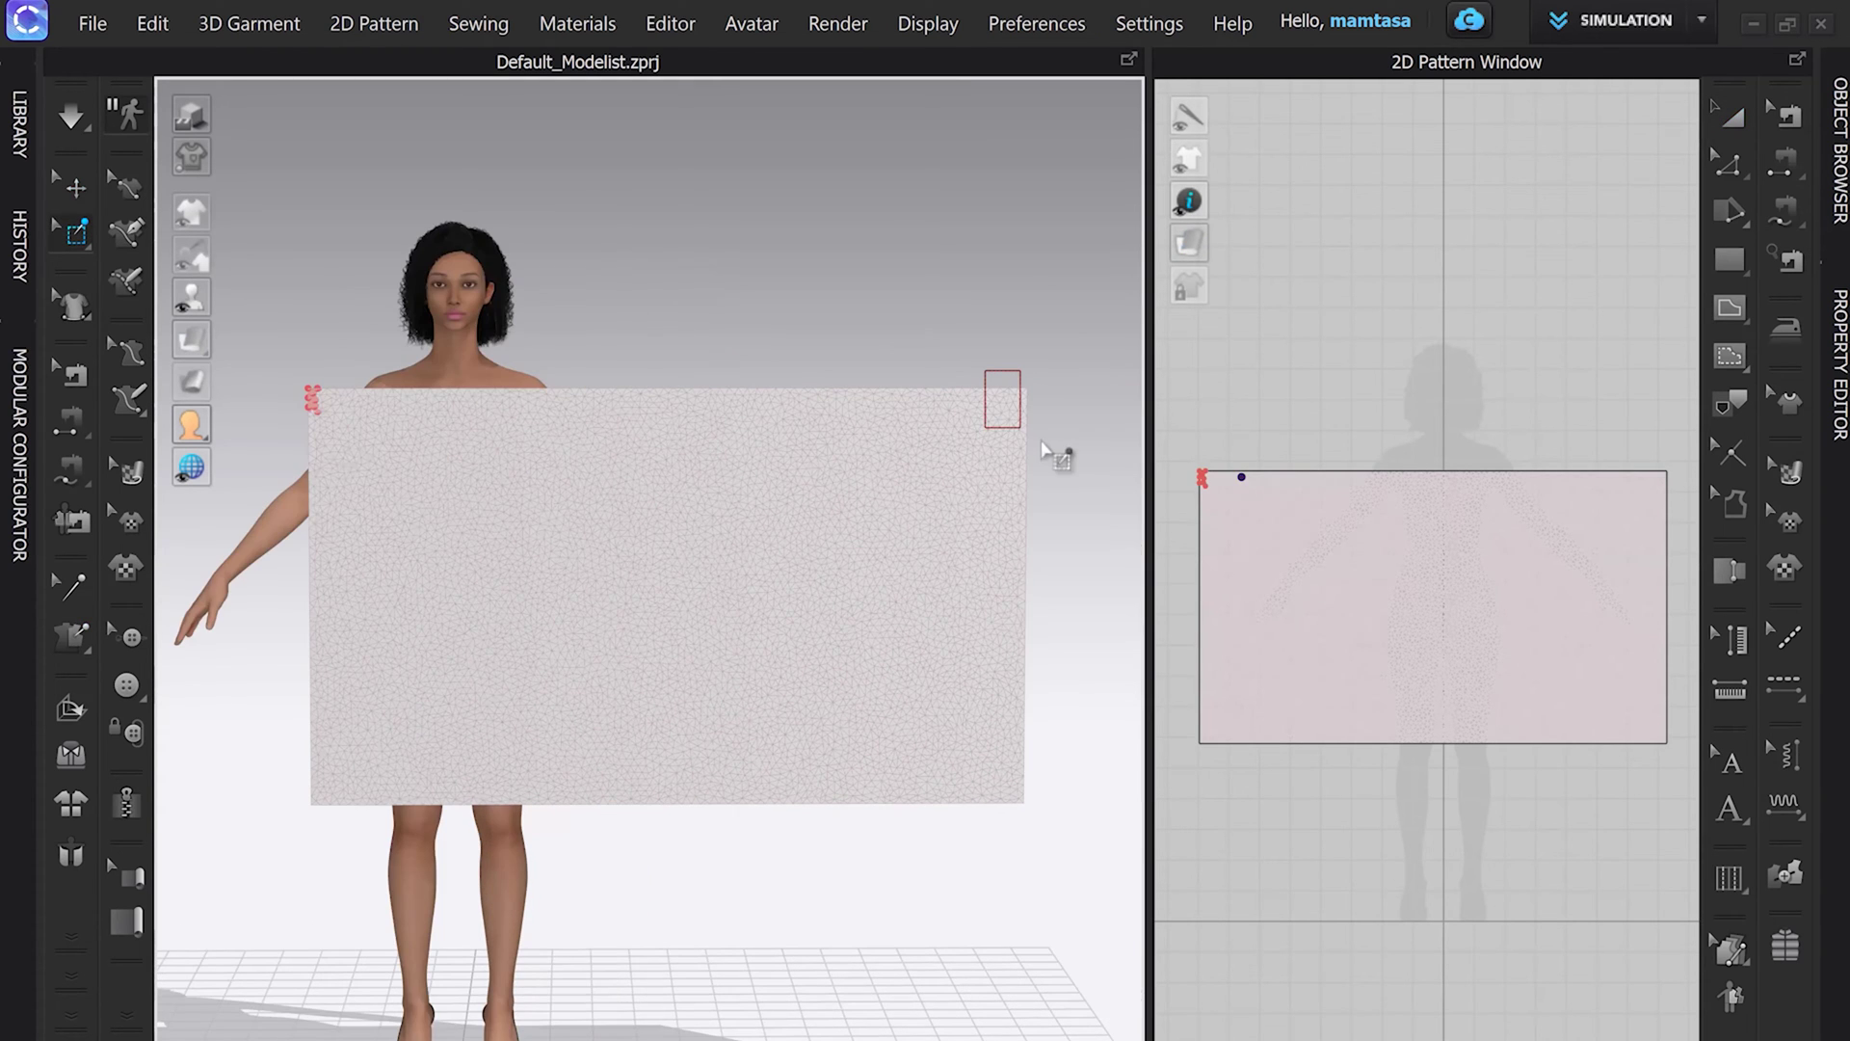
Step: Start the simulation and lower the far pinned corner beside the avatar's left hip
left_click(75, 186)
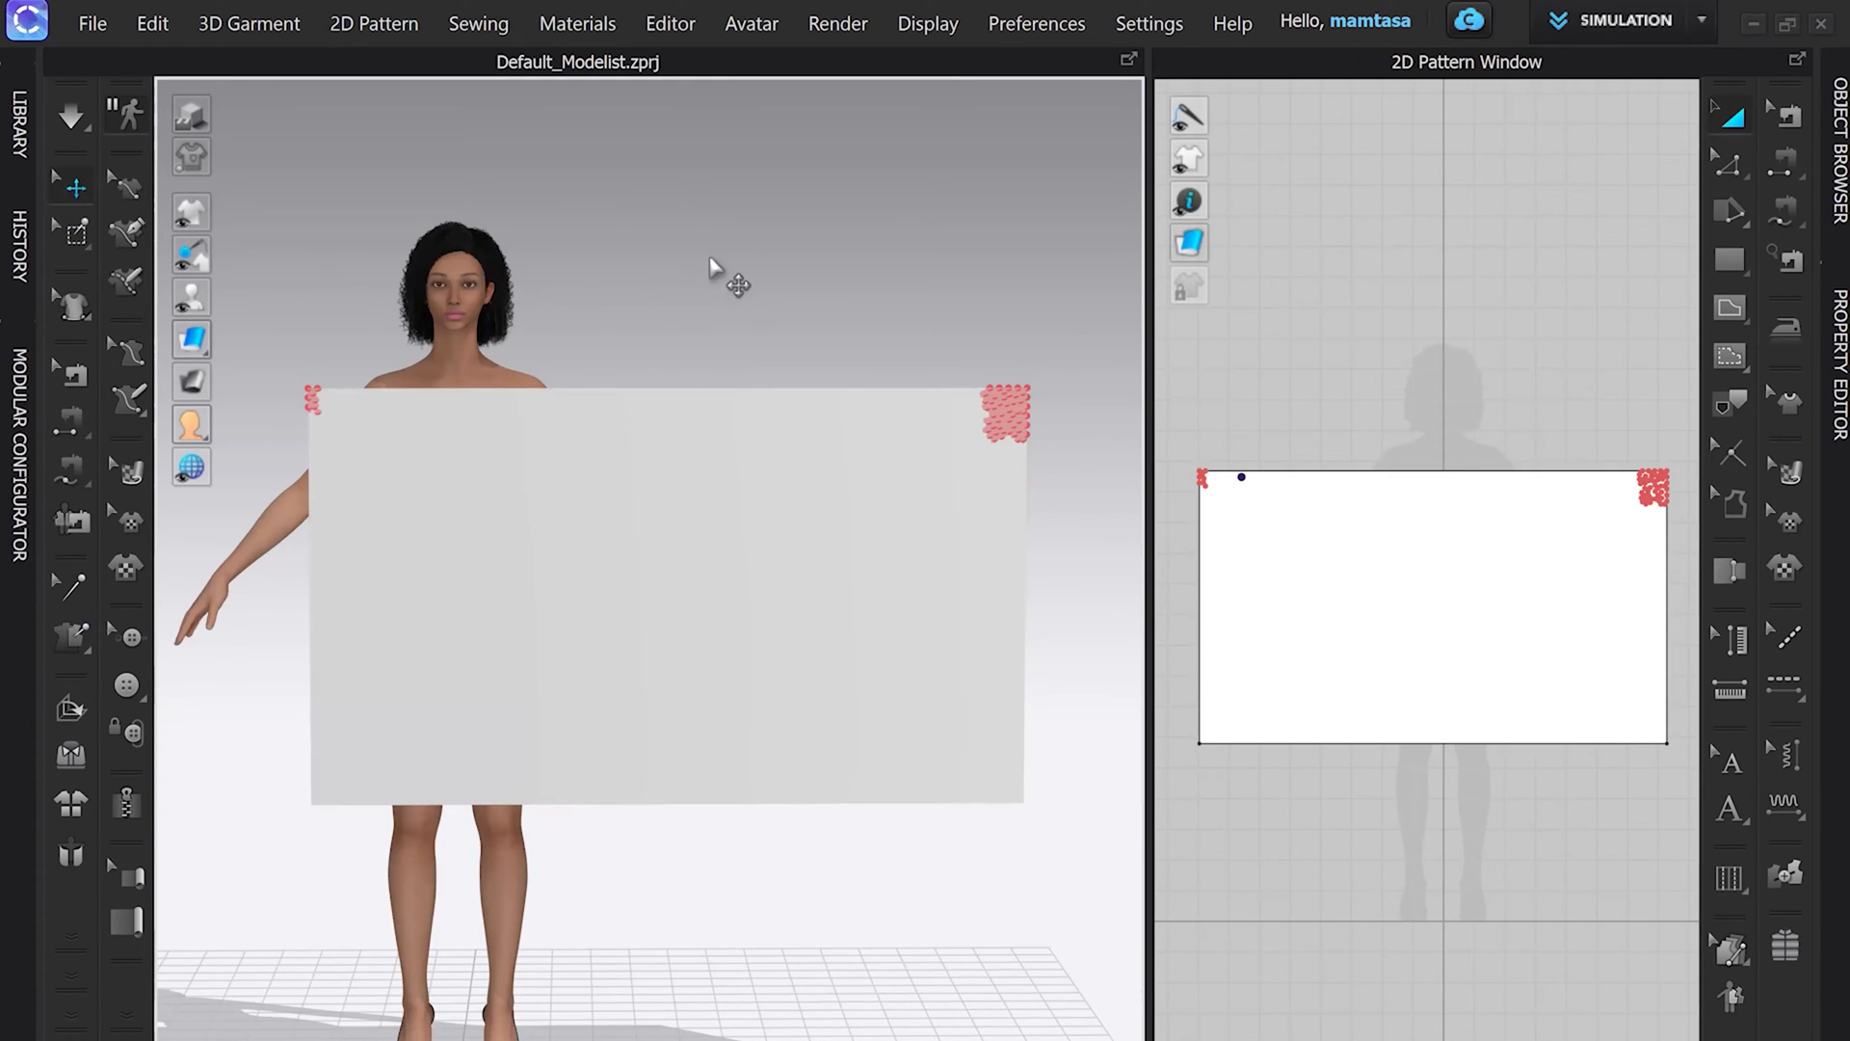
key("space")
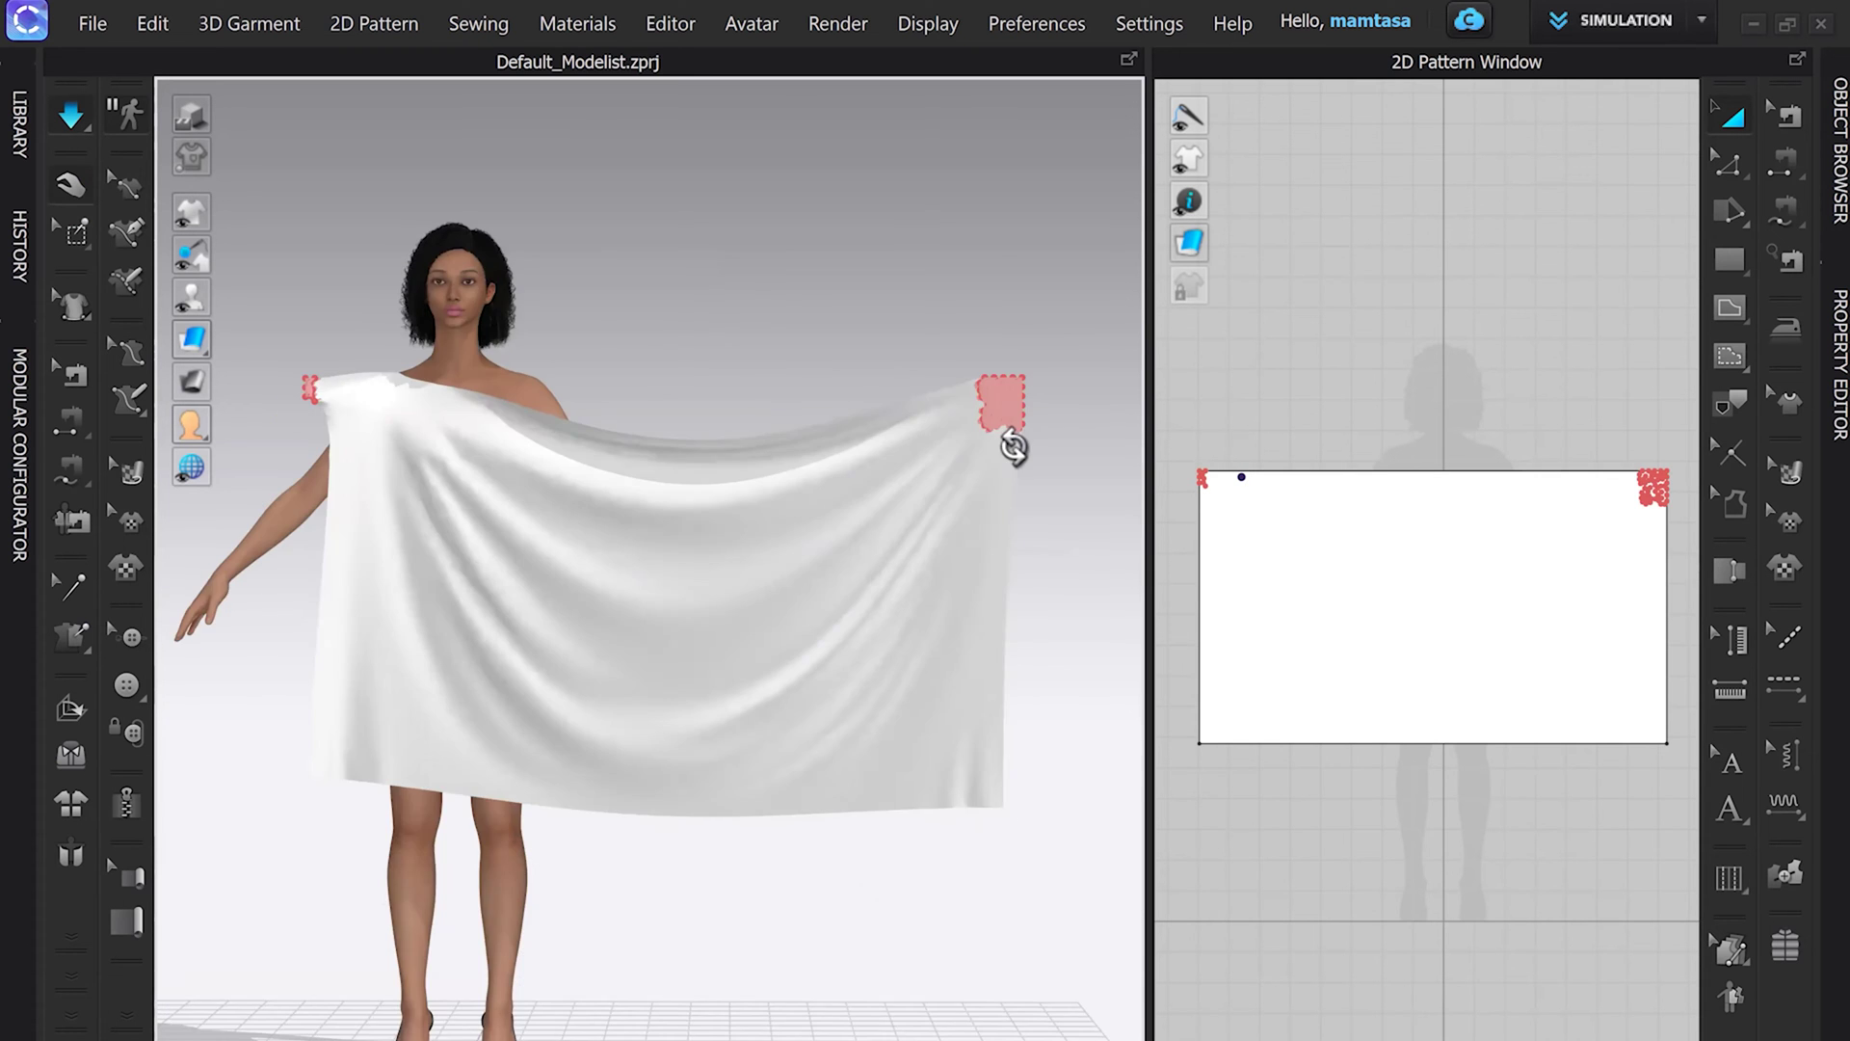
right_click_drag(1012, 446, 970, 454)
left_click(839, 450)
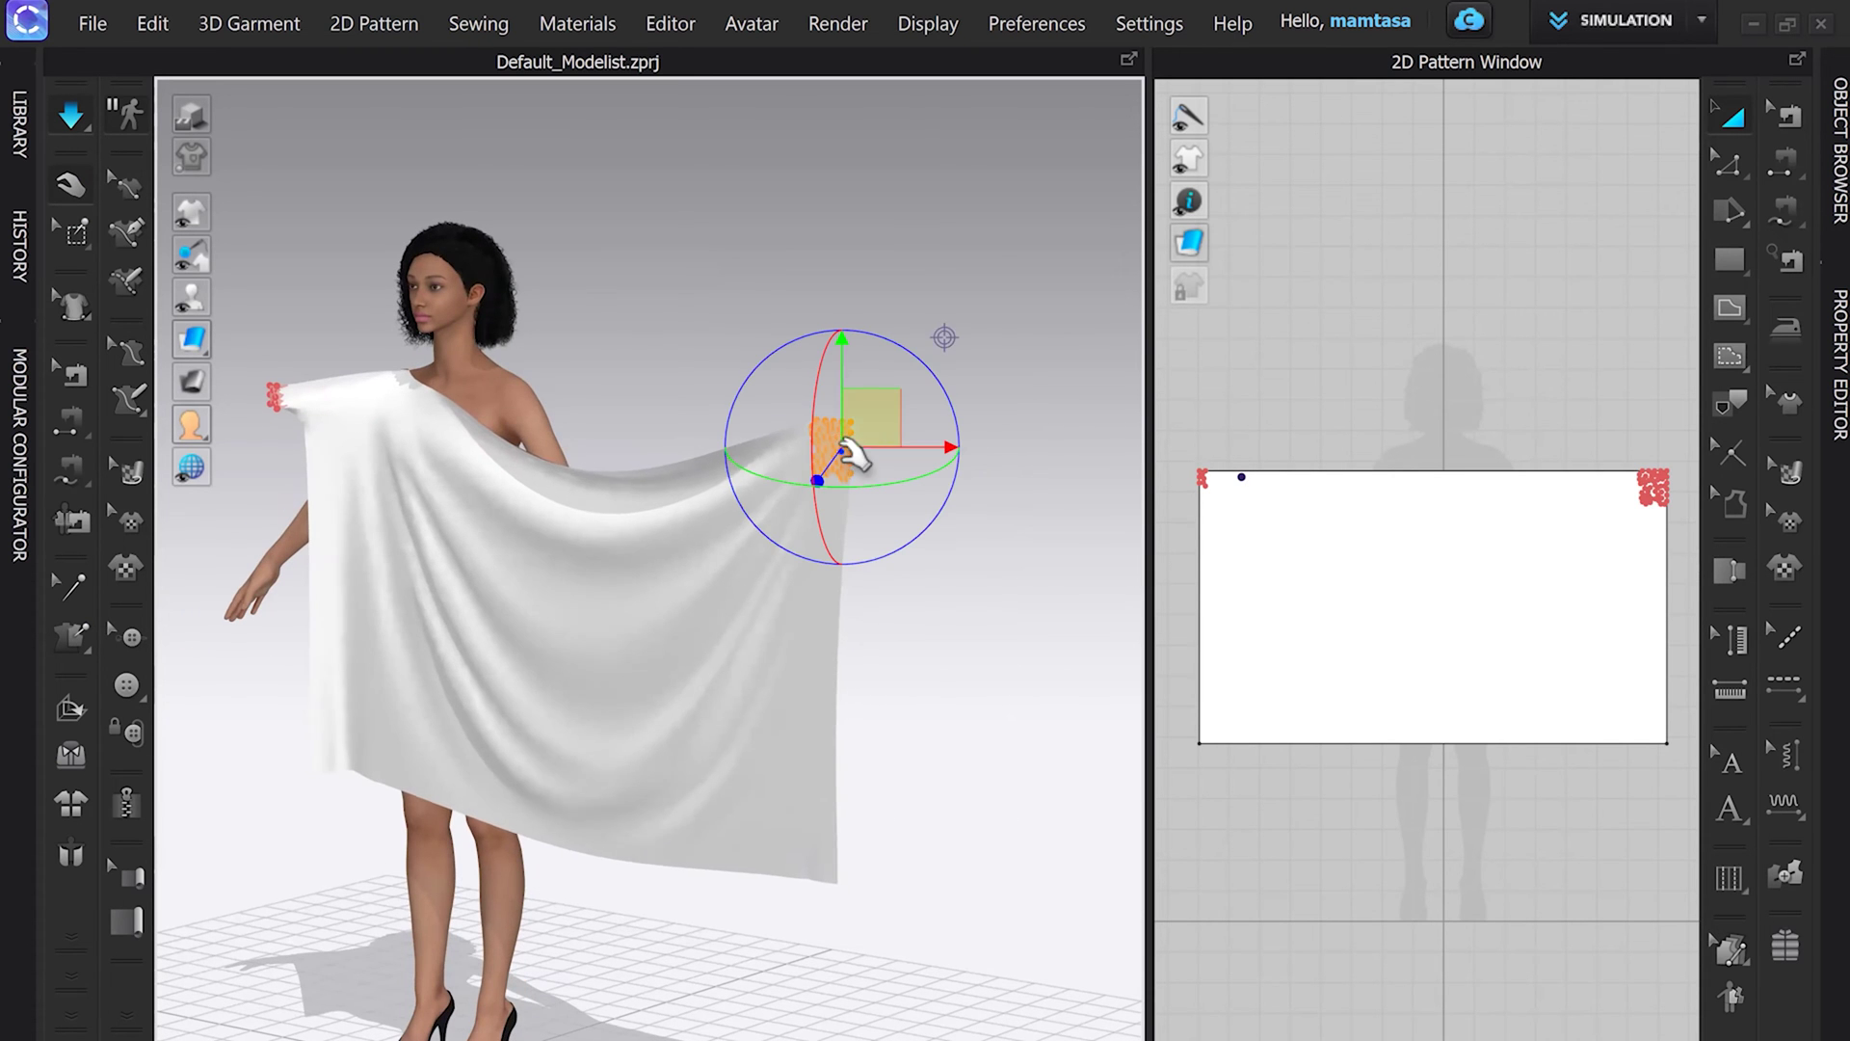
left_click_drag(915, 448, 698, 702)
scroll(773, 461, "down", 3)
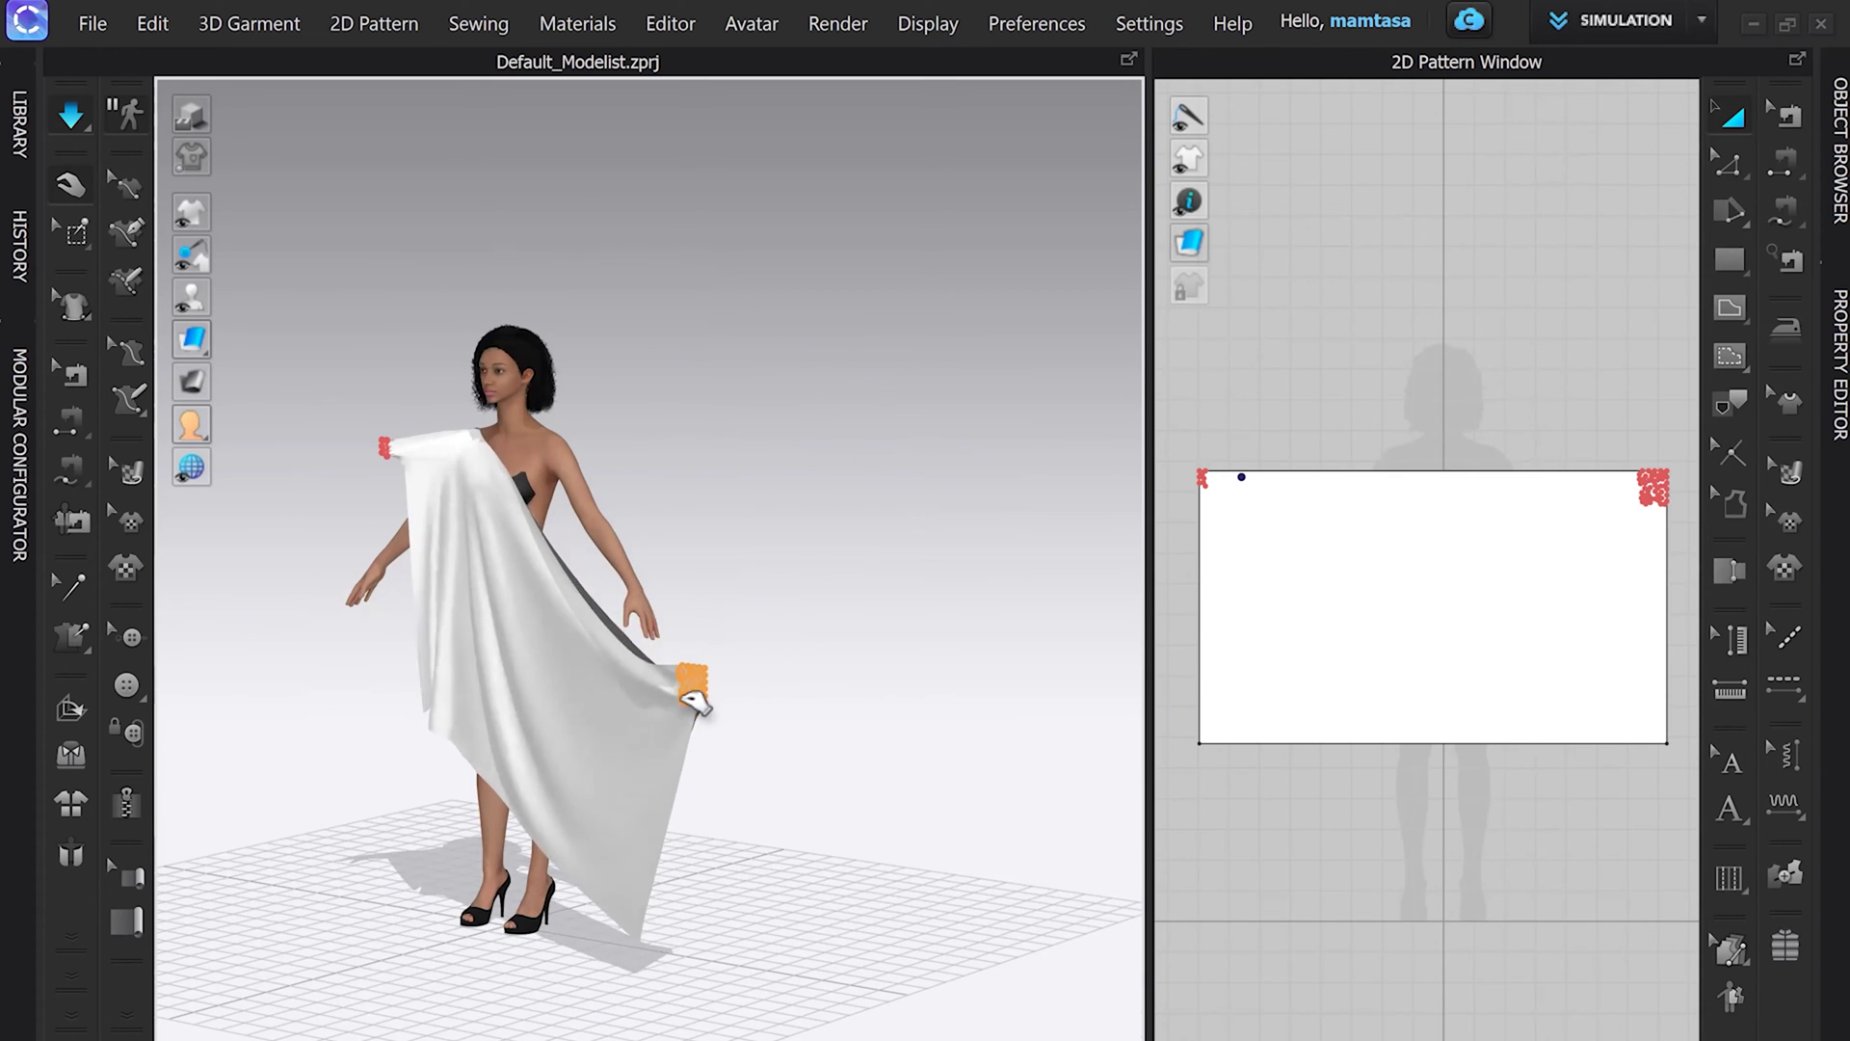
Step: Wrap the fabric around the avatar's left side by moving the far pinned corner behind the body
right_click_drag(698, 702, 616, 662)
middle_click_drag(668, 545, 449, 404)
left_click_drag(523, 568, 834, 496)
right_click_drag(846, 497, 951, 524)
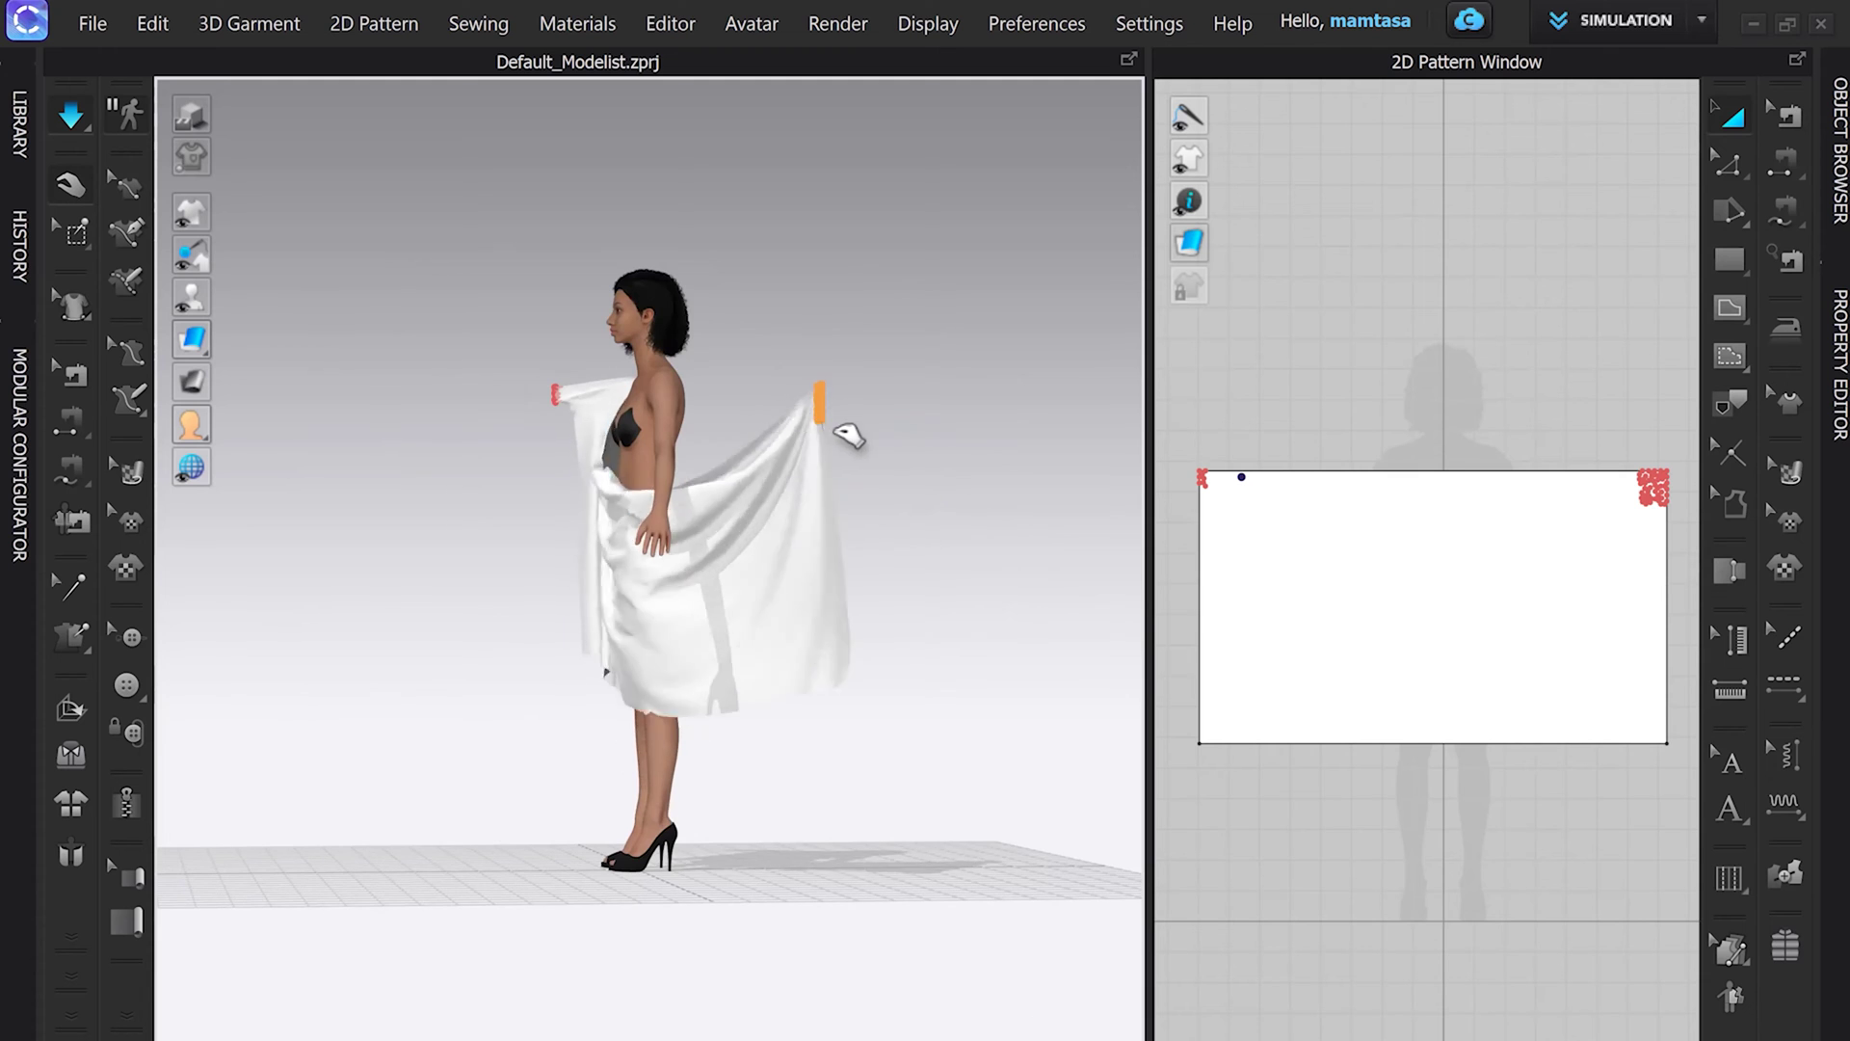
right_click_drag(807, 493, 742, 448)
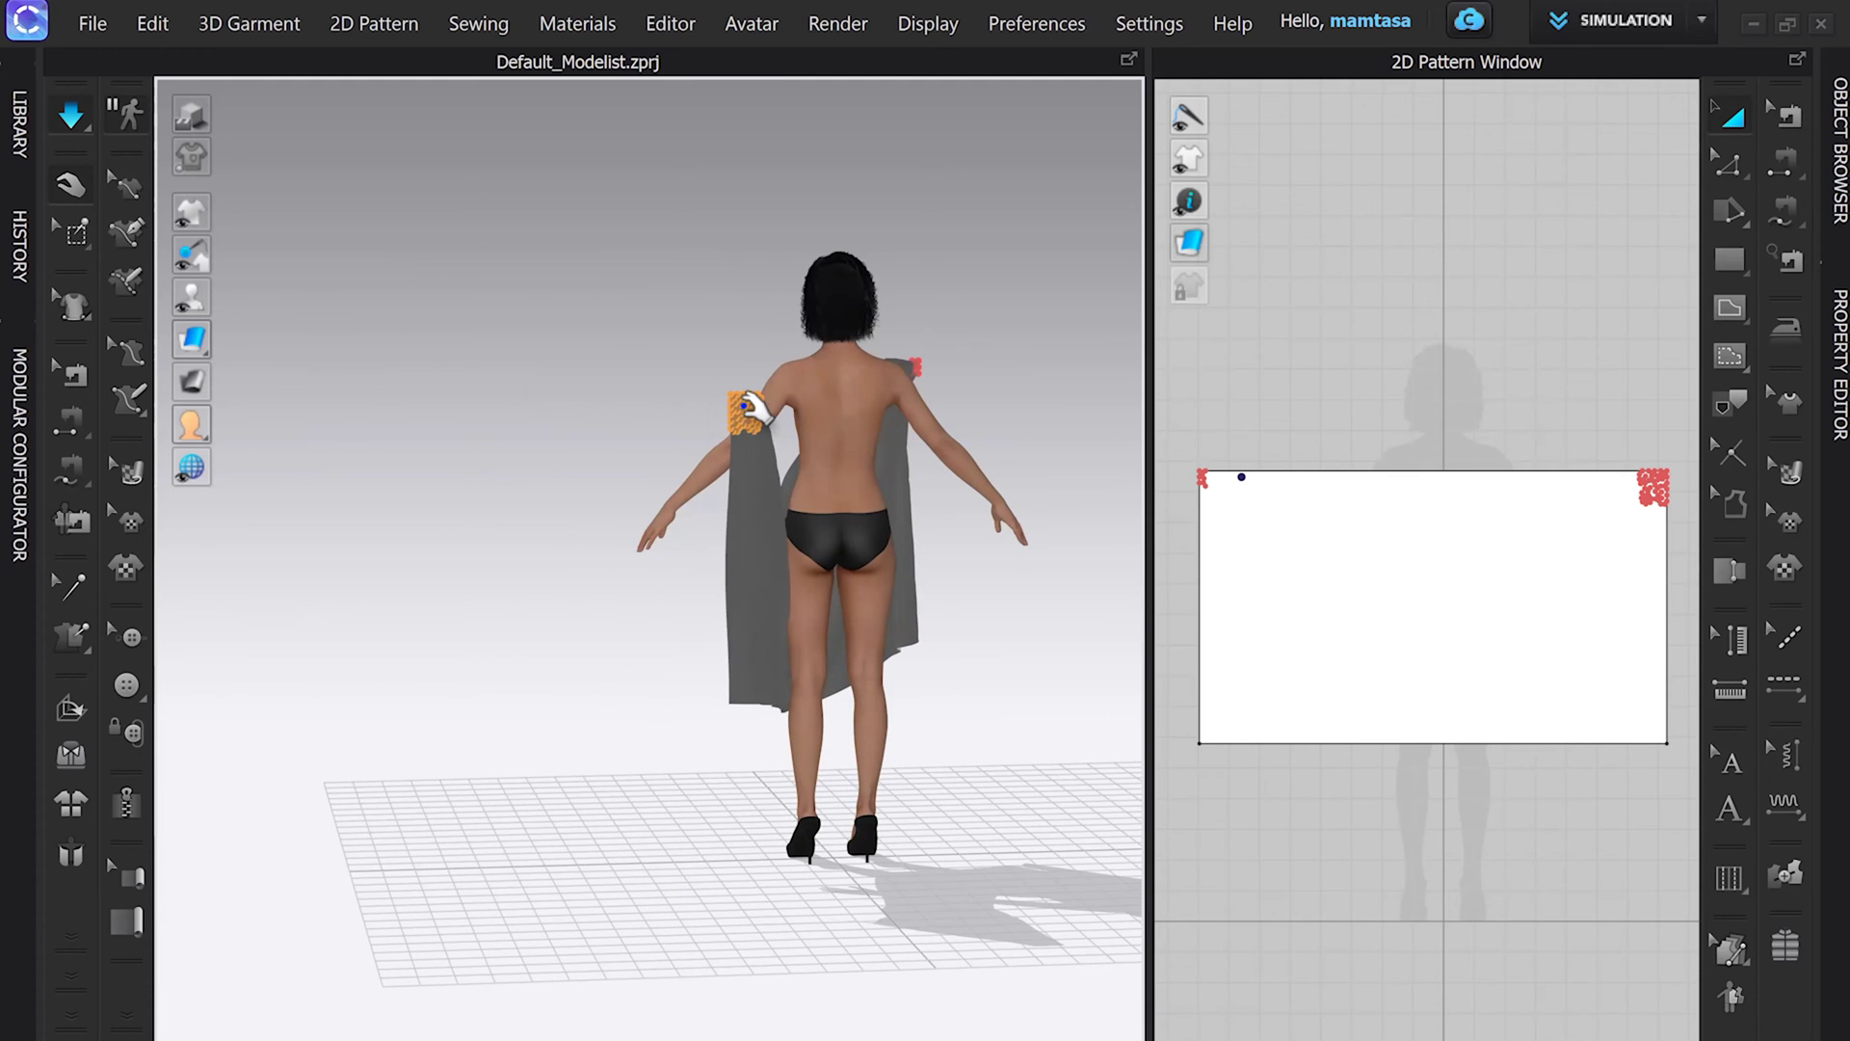
Step: Draw the pinned corner diagonally across the avatar's back and up to the right shoulder
left_click(745, 445)
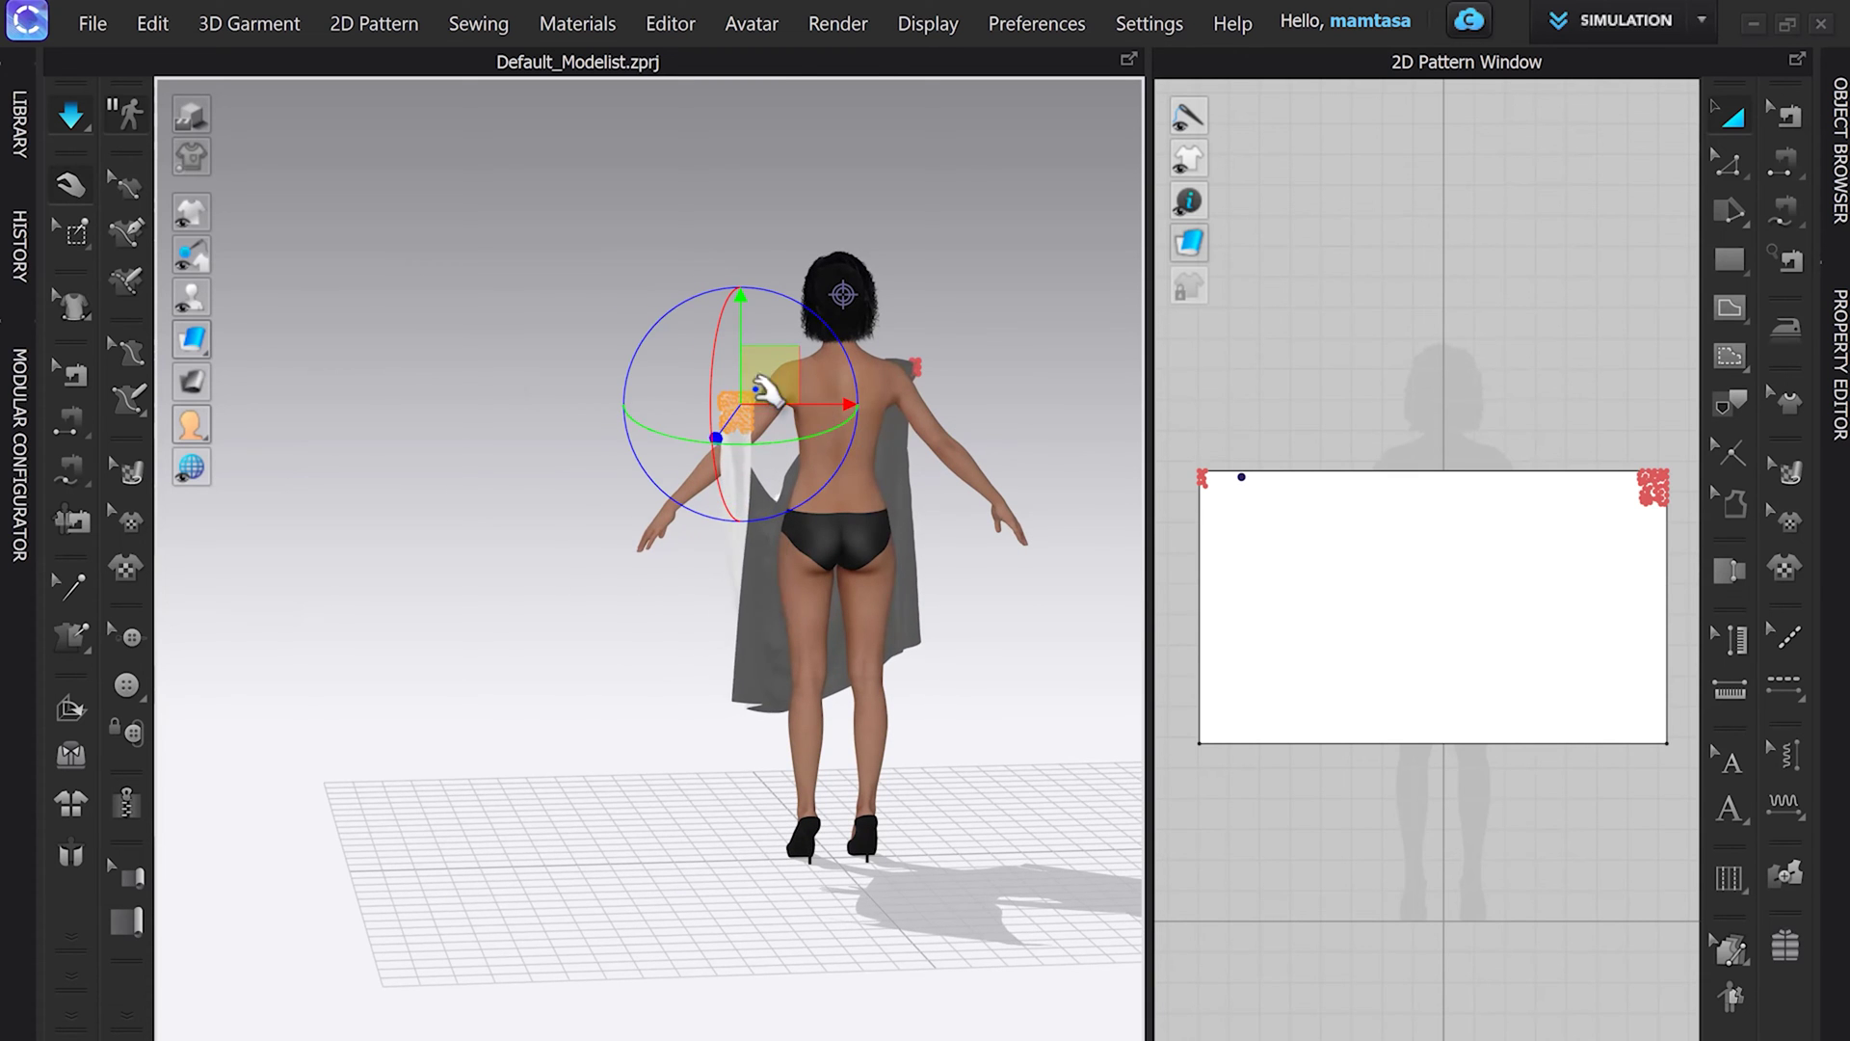
left_click_drag(774, 390, 925, 328)
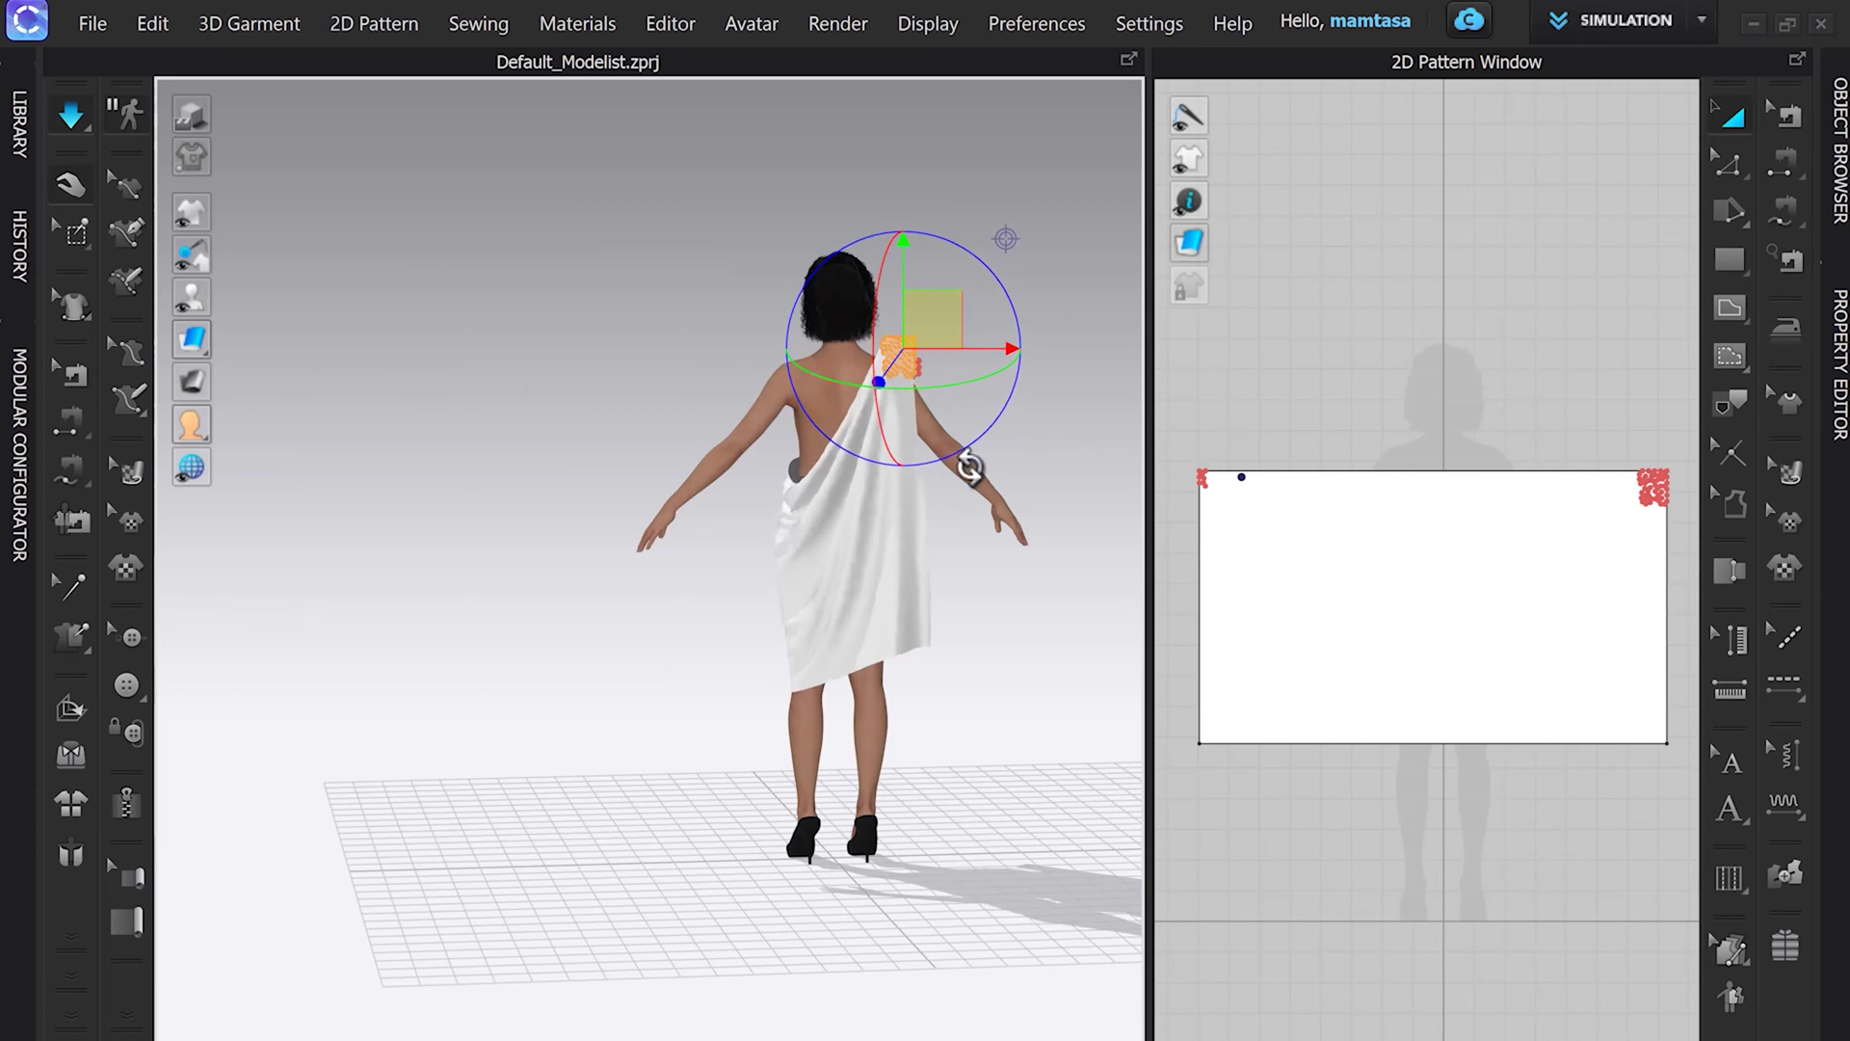
right_click_drag(967, 462, 861, 434)
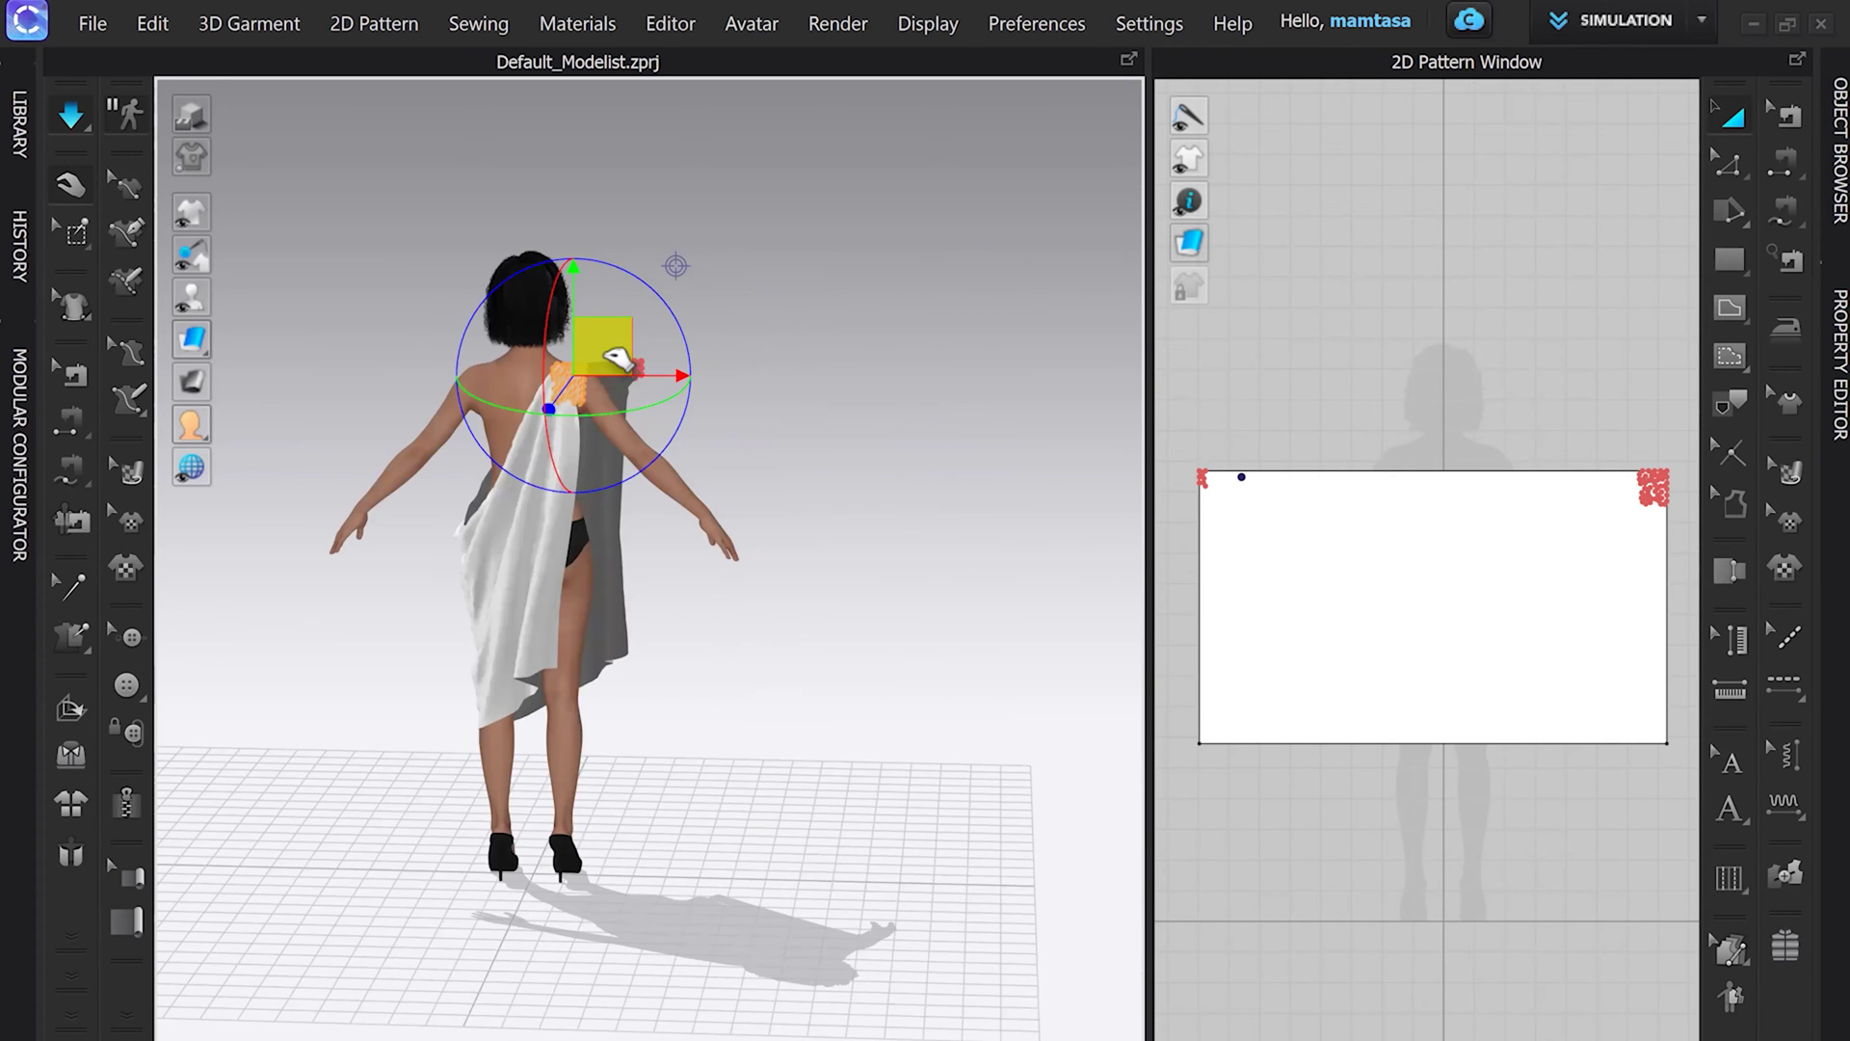
left_click_drag(623, 360, 640, 350)
right_click_drag(789, 417, 559, 410)
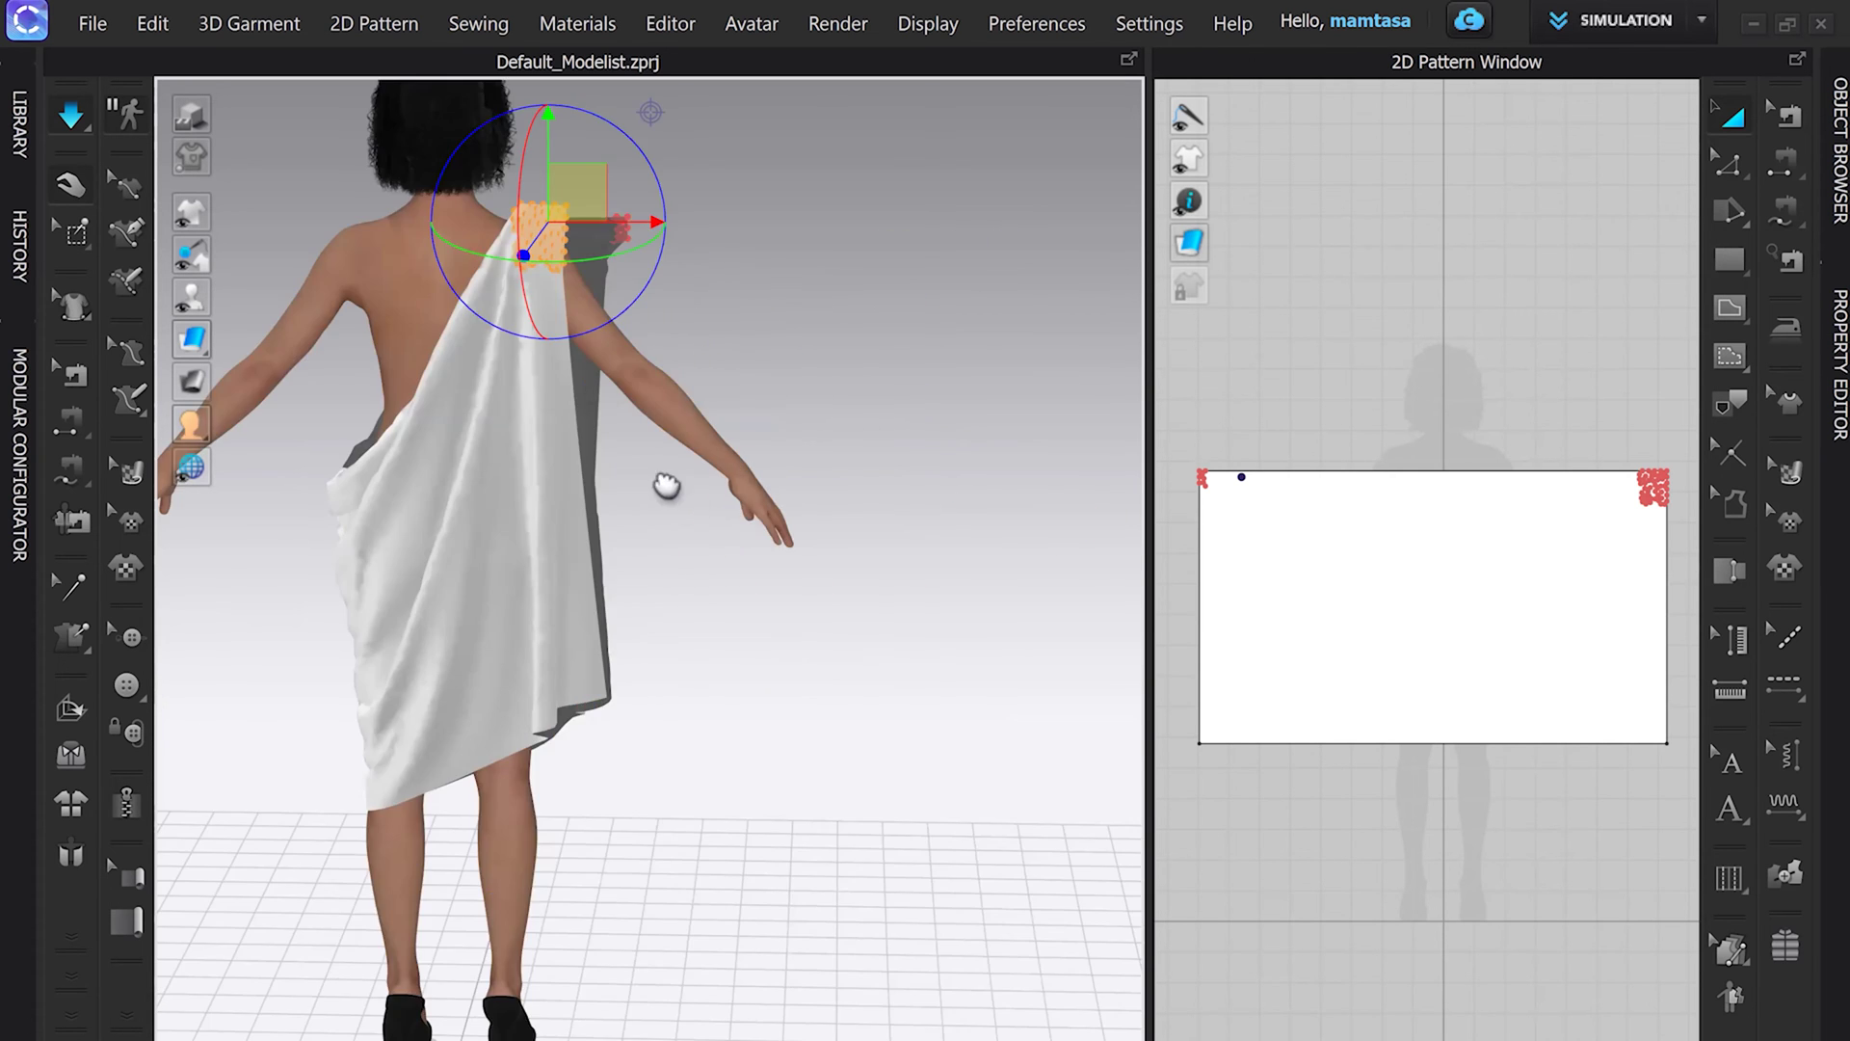
middle_click_drag(665, 482, 818, 768)
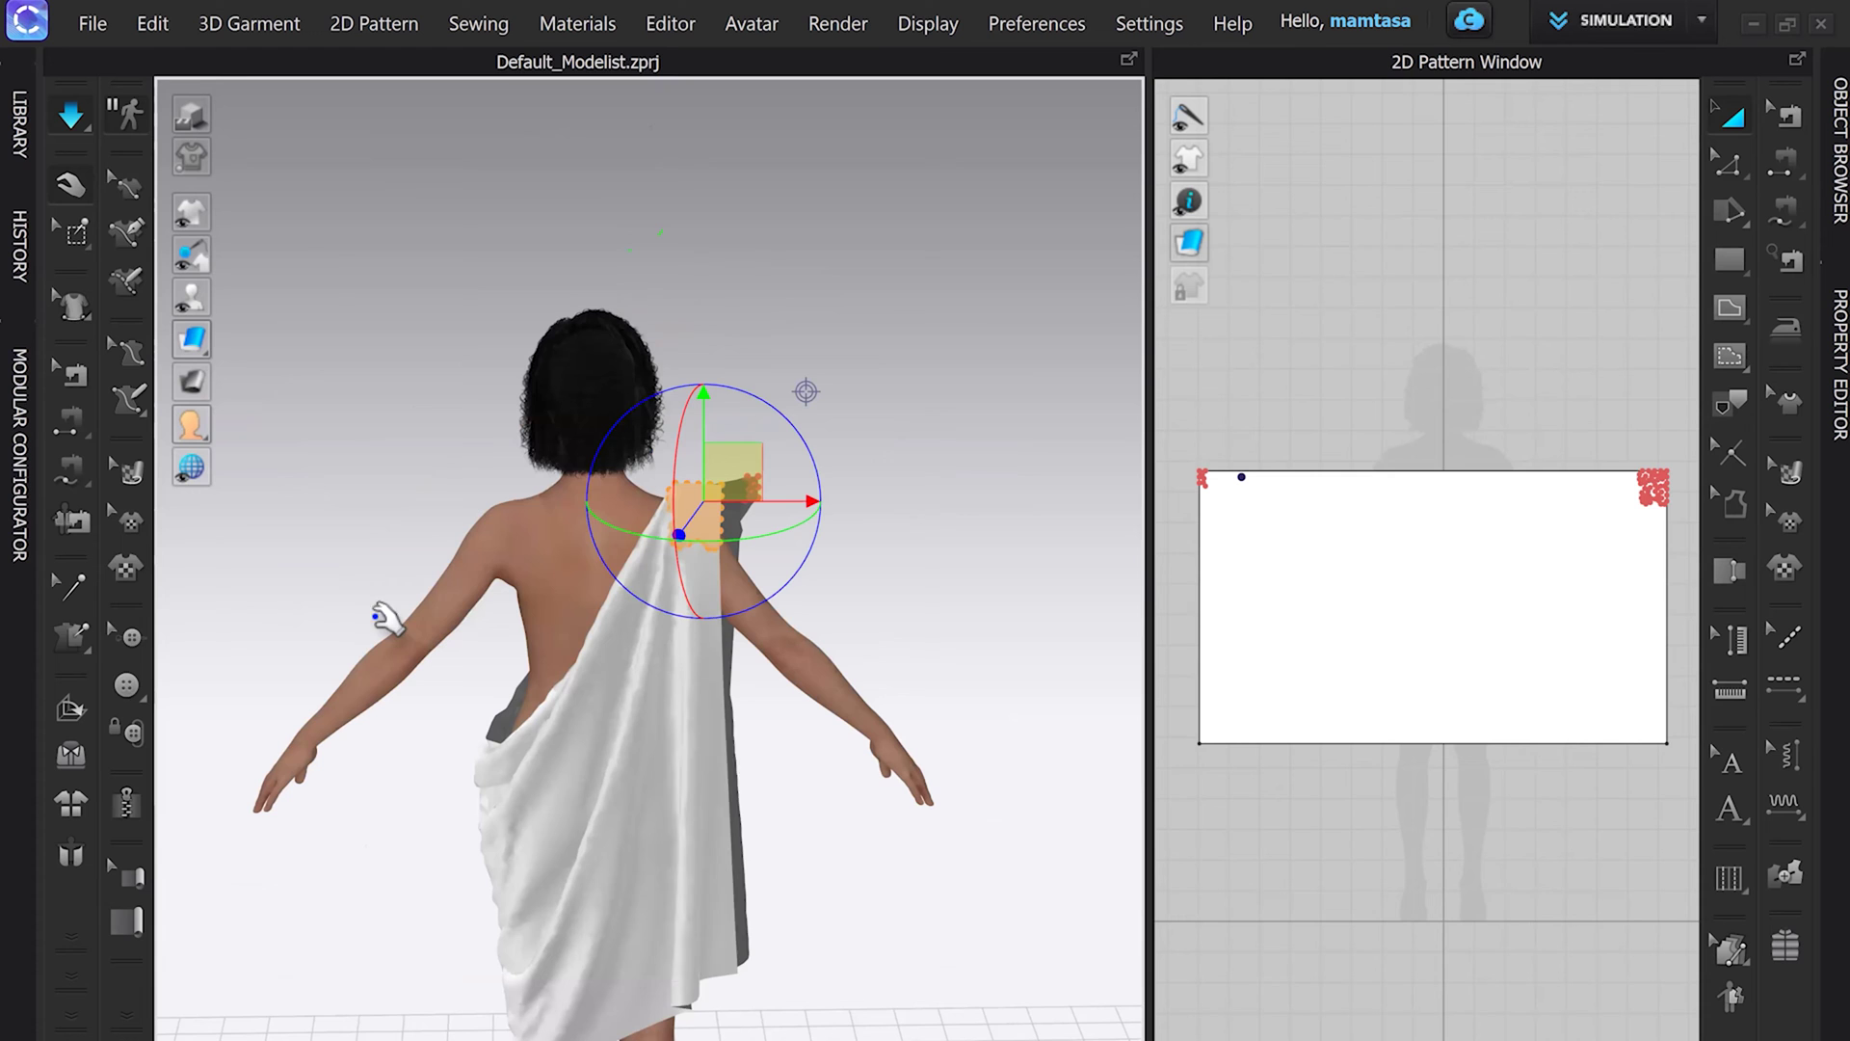
Step: Tack the wrapped corner of the fabric to the back of the avatar's right shoulder with Tack on Avatar
left_click(81, 650)
right_click_drag(711, 513, 569, 532)
left_click(679, 535)
left_click(700, 526)
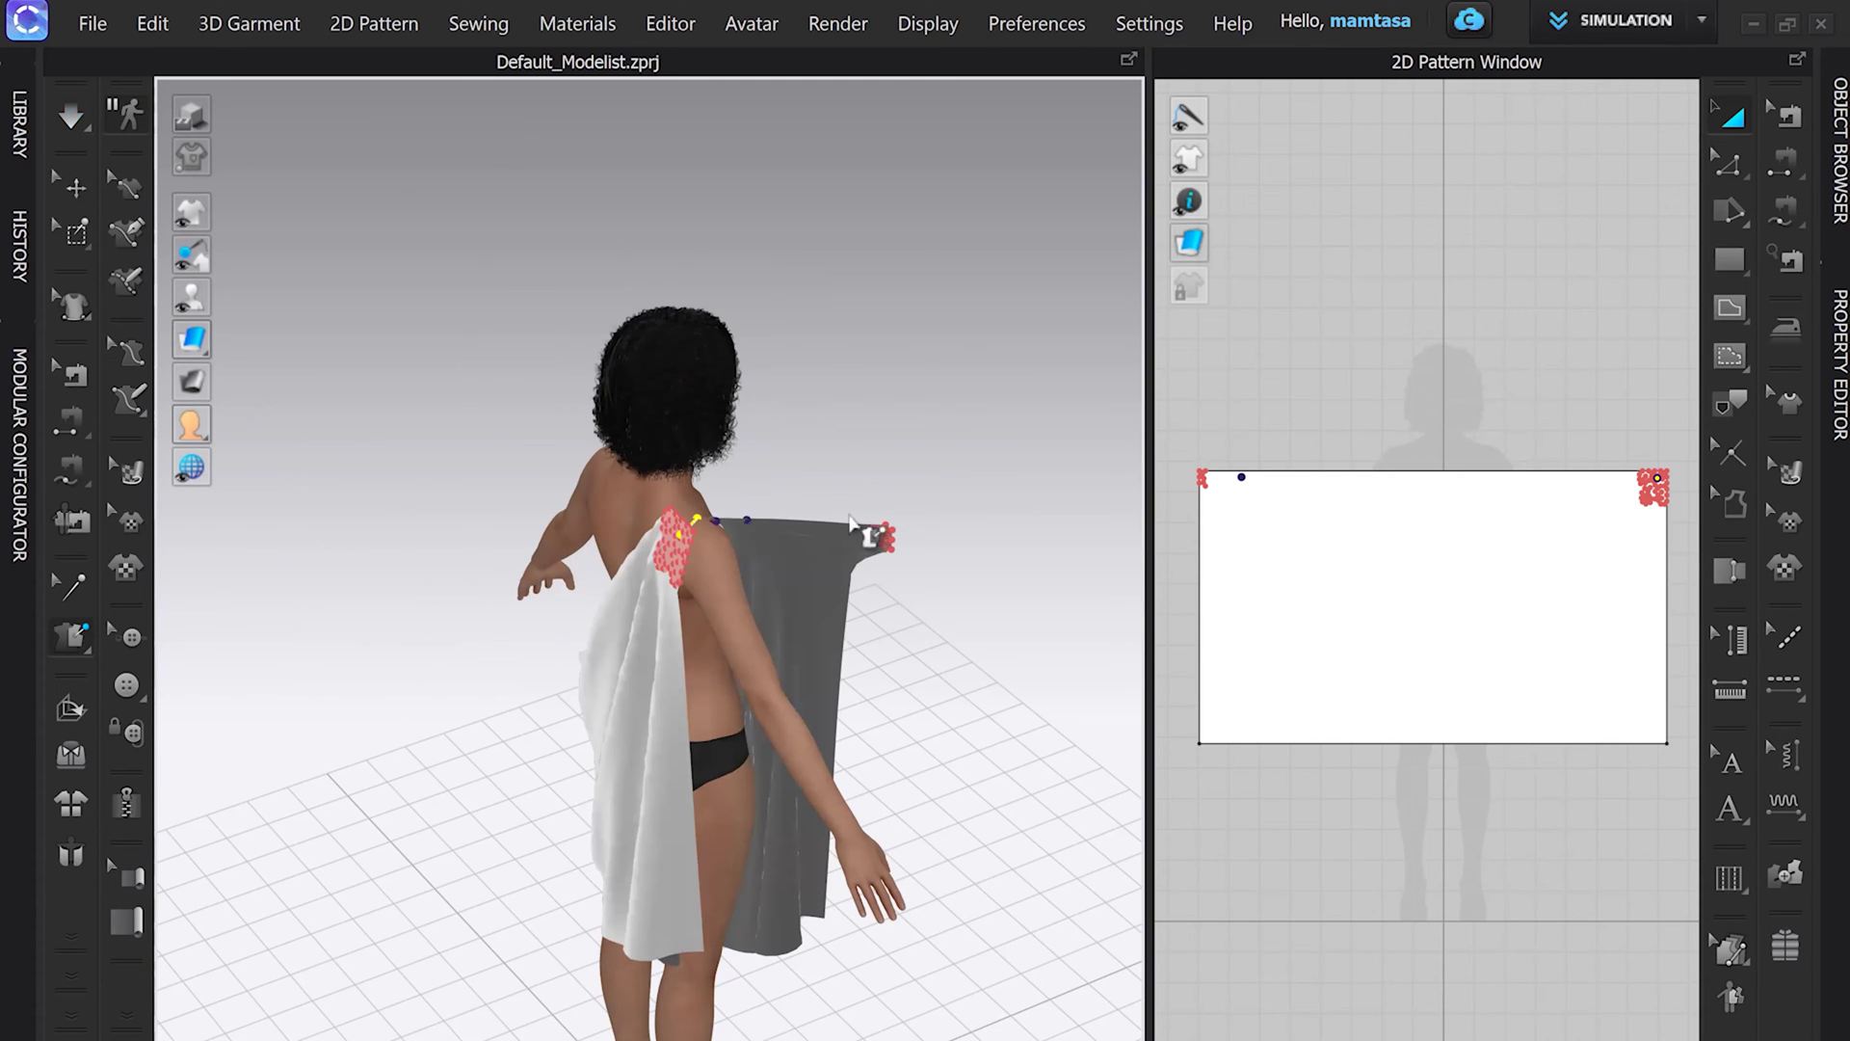
Step: Delete the pins from the fabric corner tacked at the back of the shoulder
key("q")
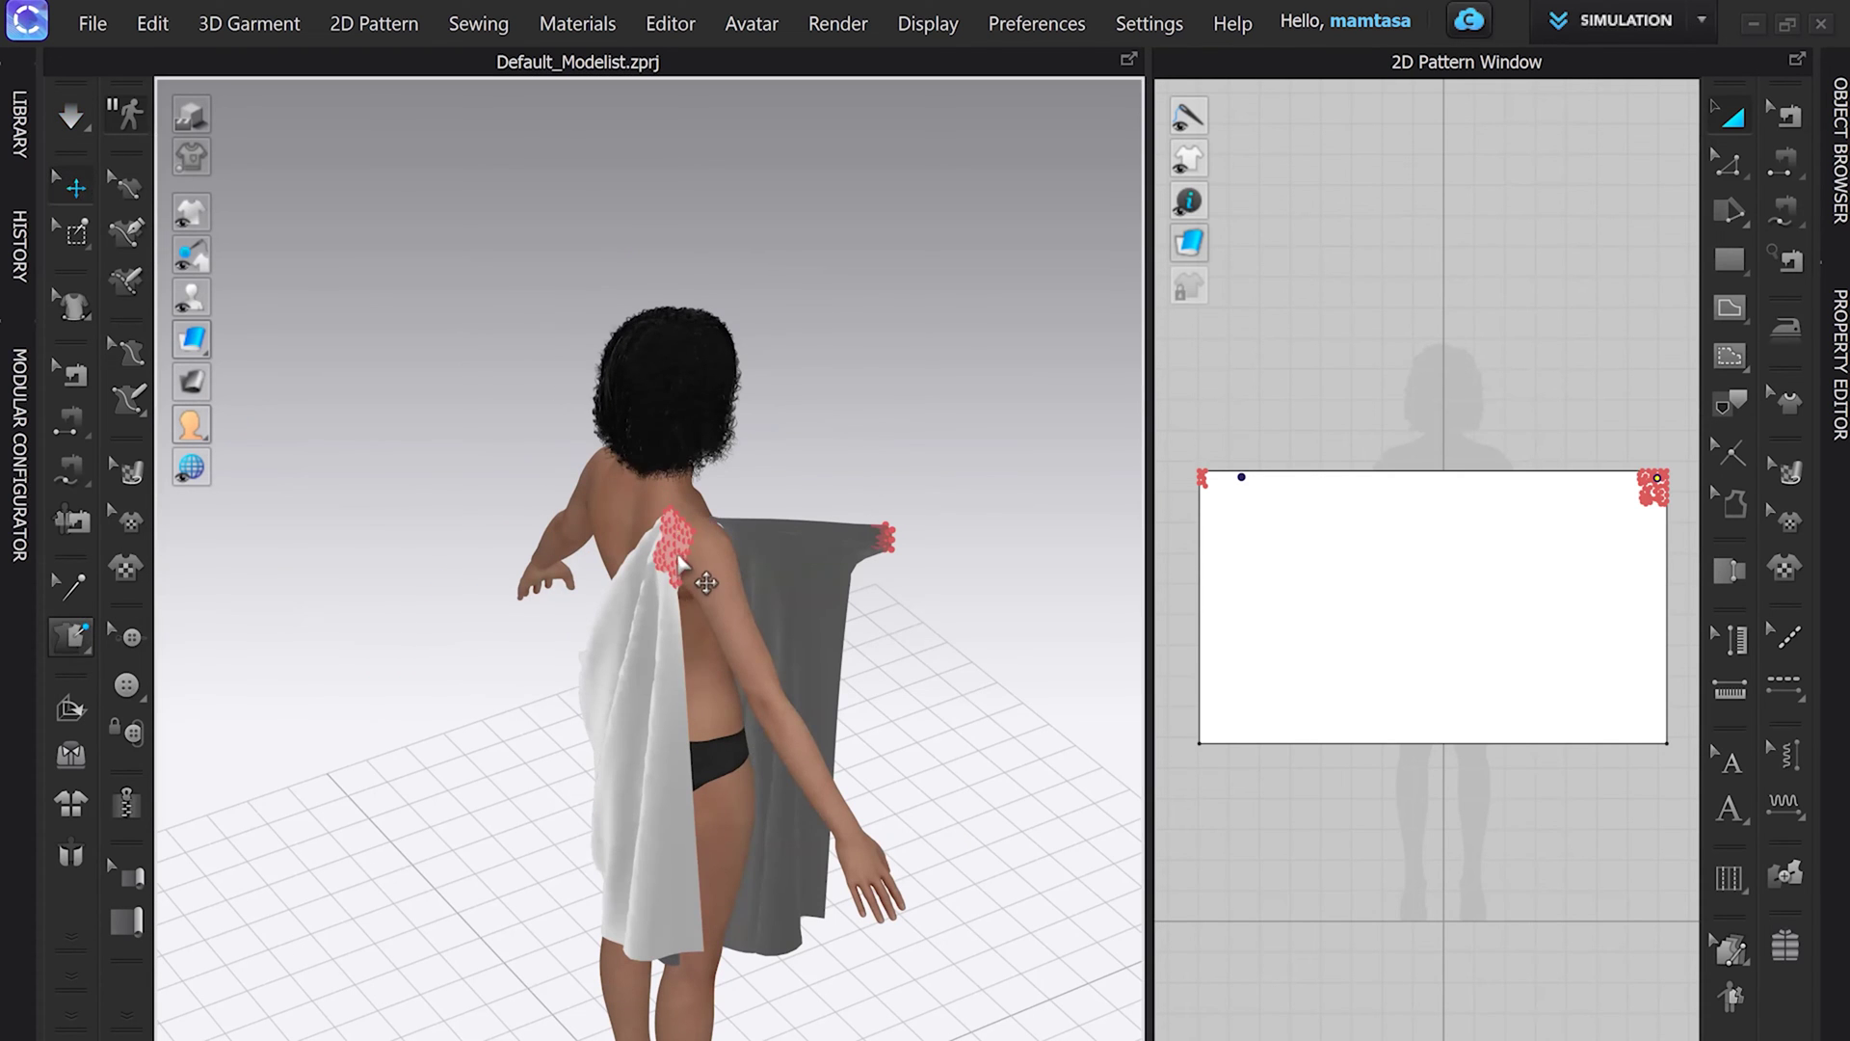
right_click(678, 557)
left_click(732, 578)
Step: Simulate the drape and move one tack's shoulder point next to the other so the front and back fabric meet
right_click_drag(732, 578, 364, 417)
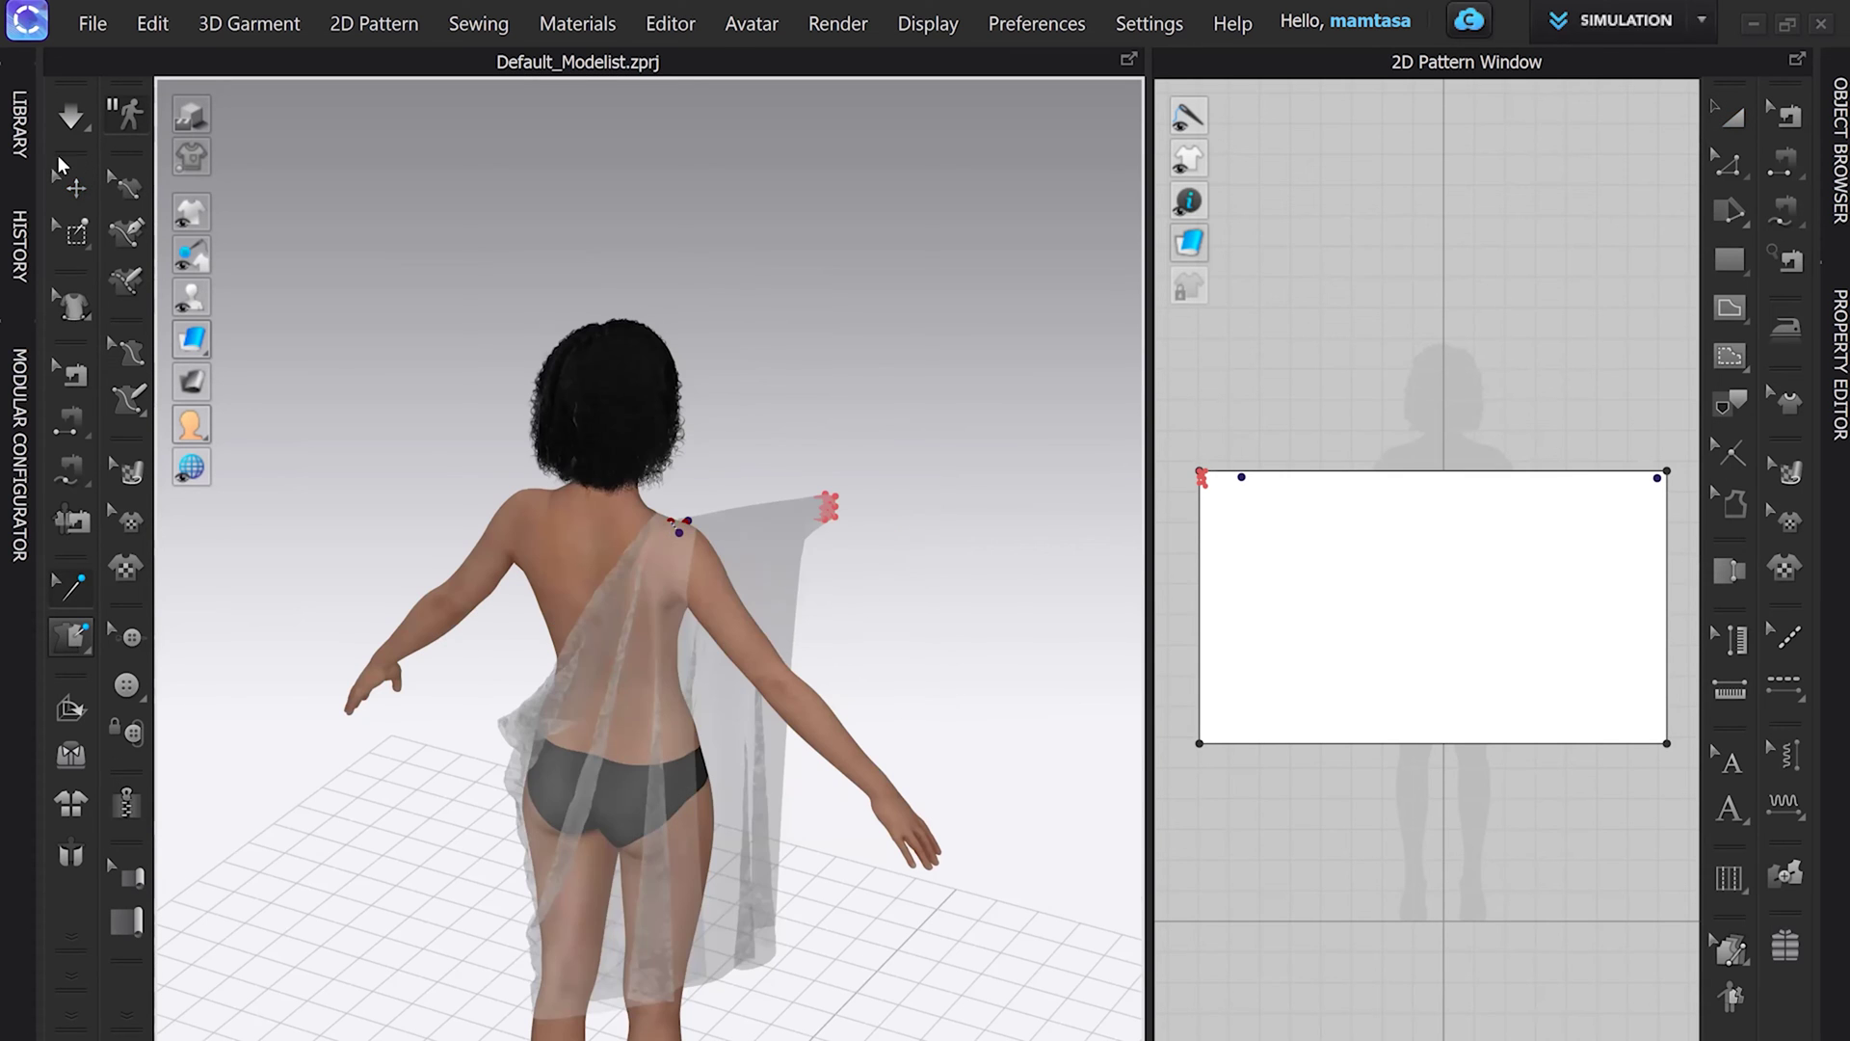
key("space")
right_click_drag(694, 562, 867, 636)
left_click(75, 586)
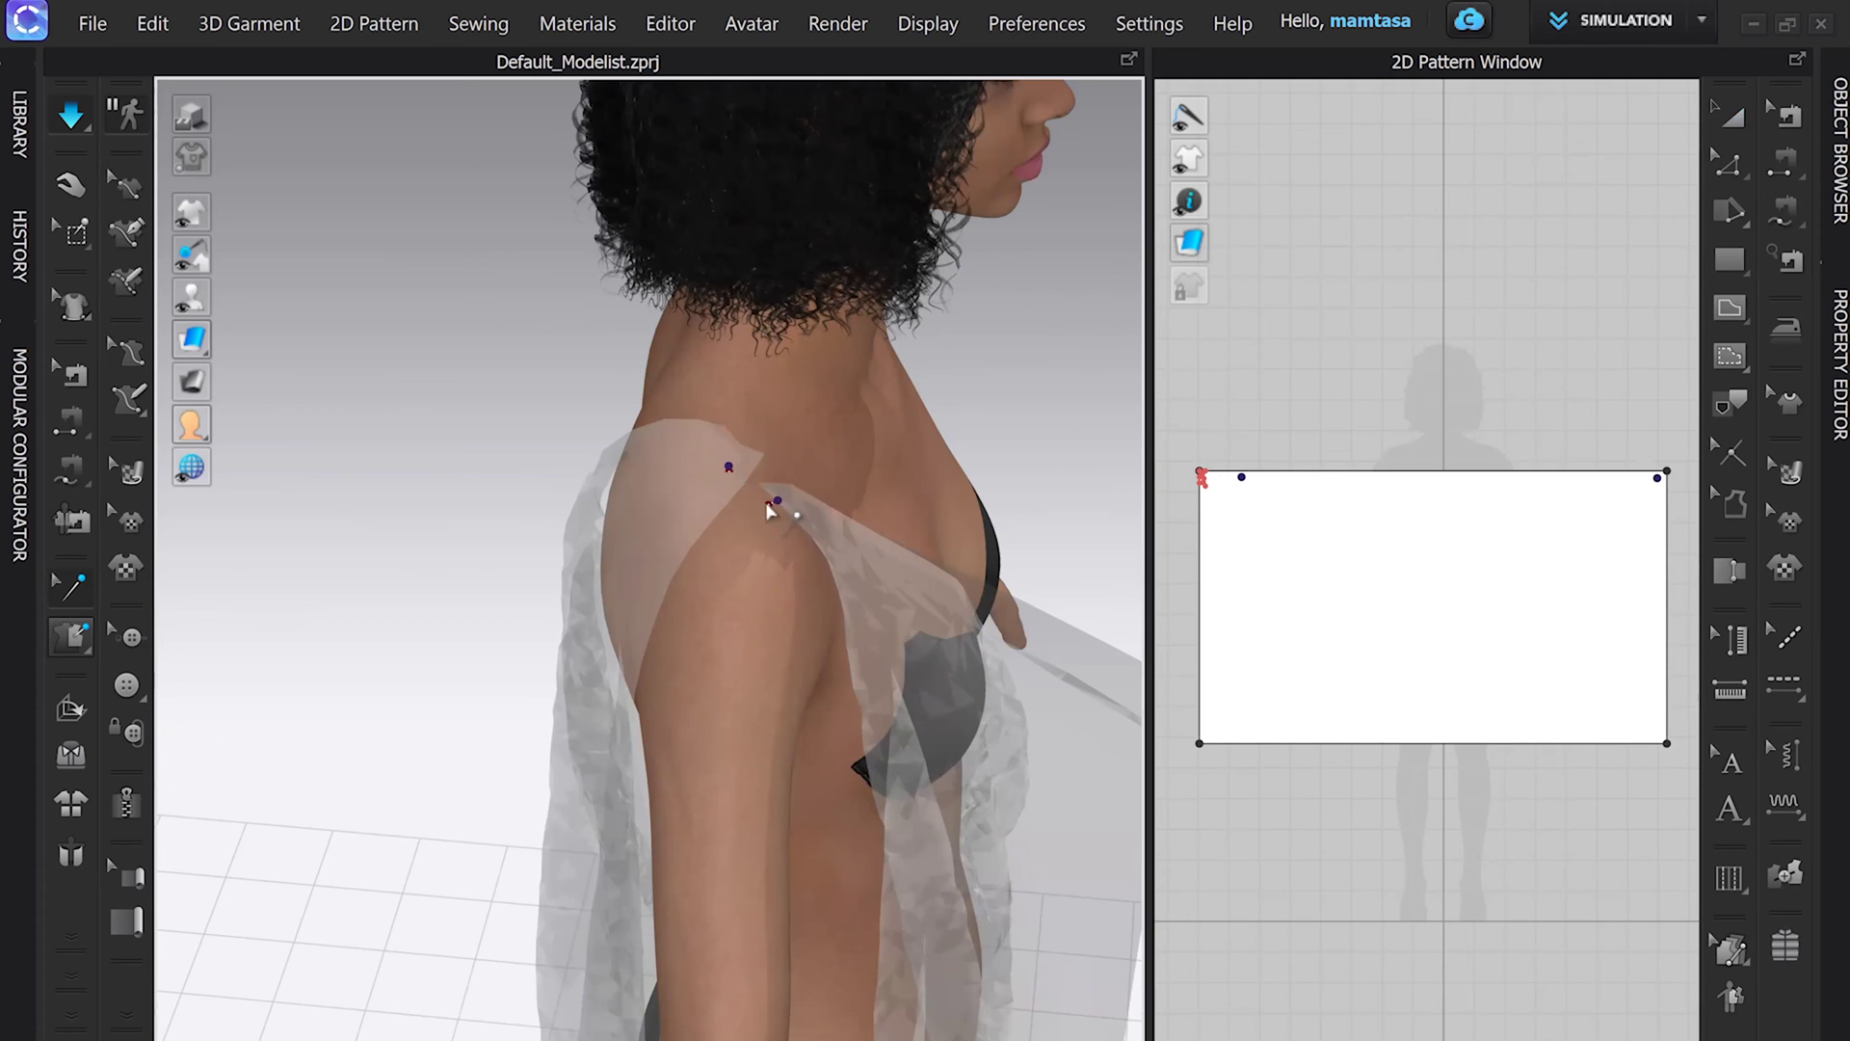
left_click_drag(769, 497, 735, 468)
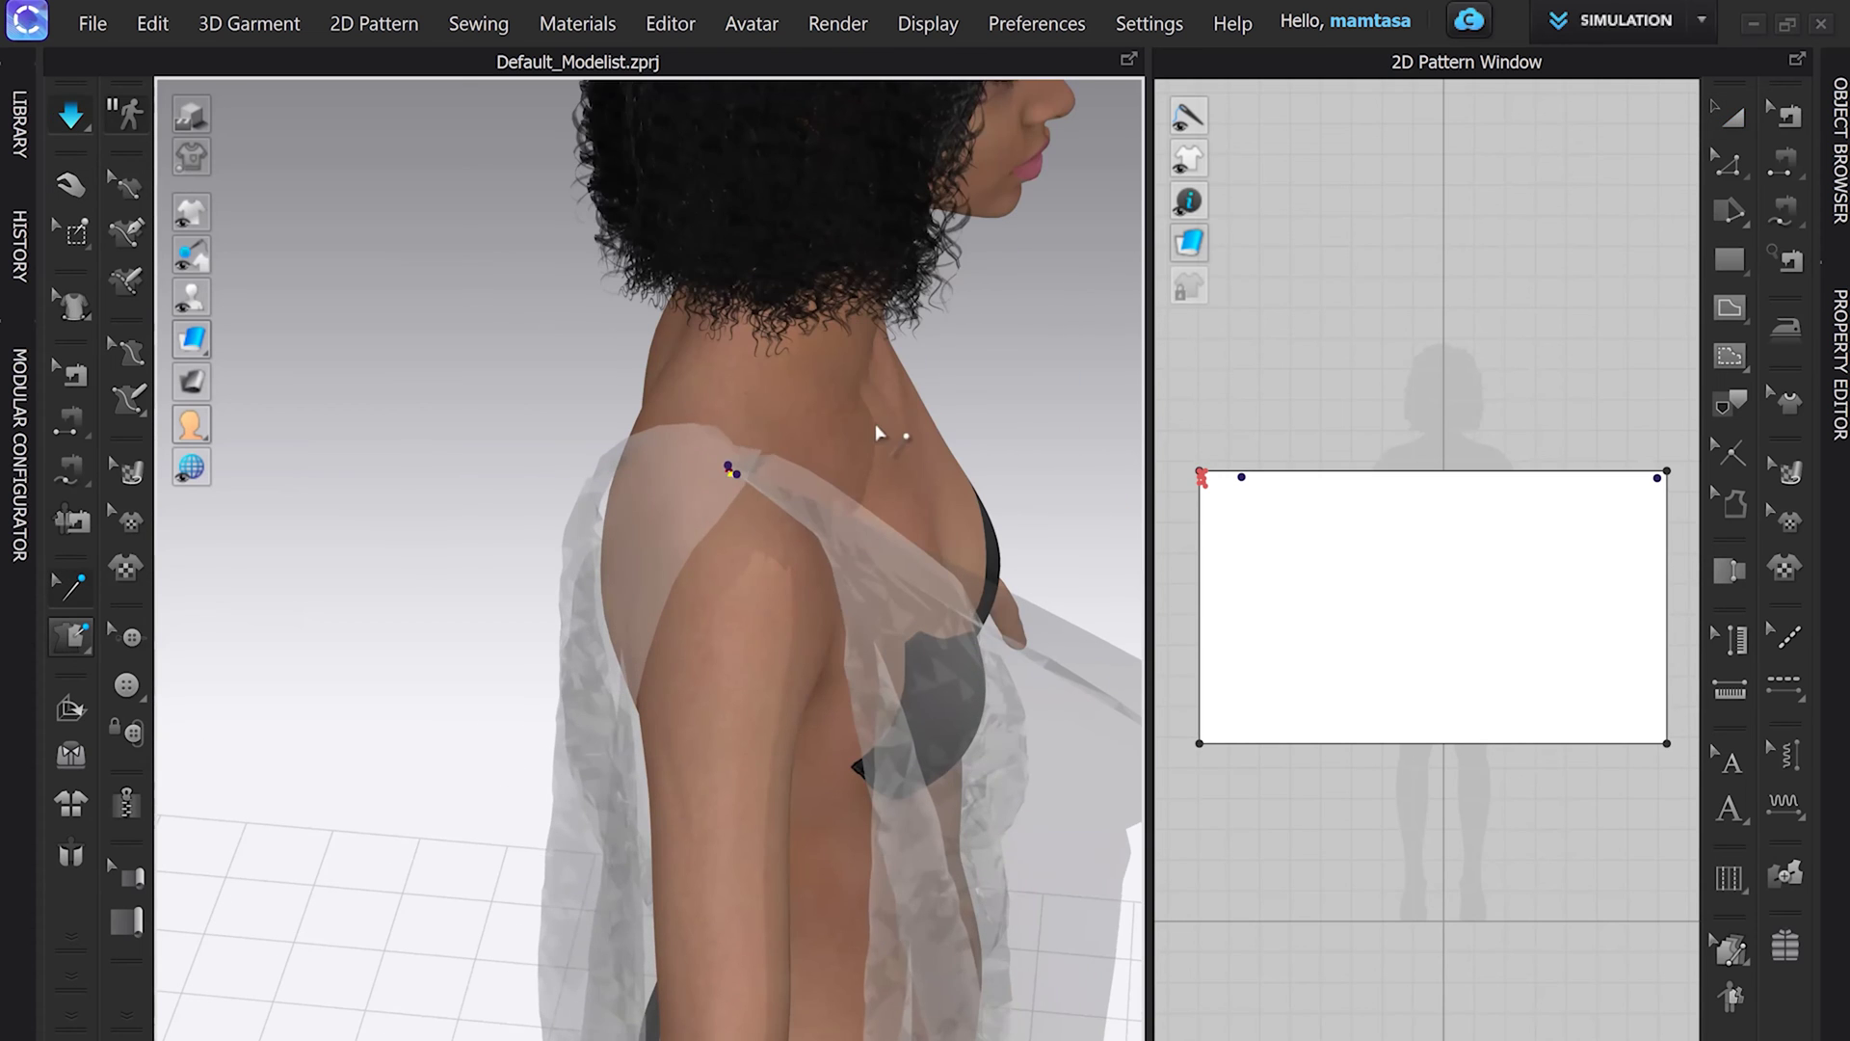
Step: Delete the remaining pins at the front fabric corner and simulate so the loose end falls over the shoulder
left_click(73, 188)
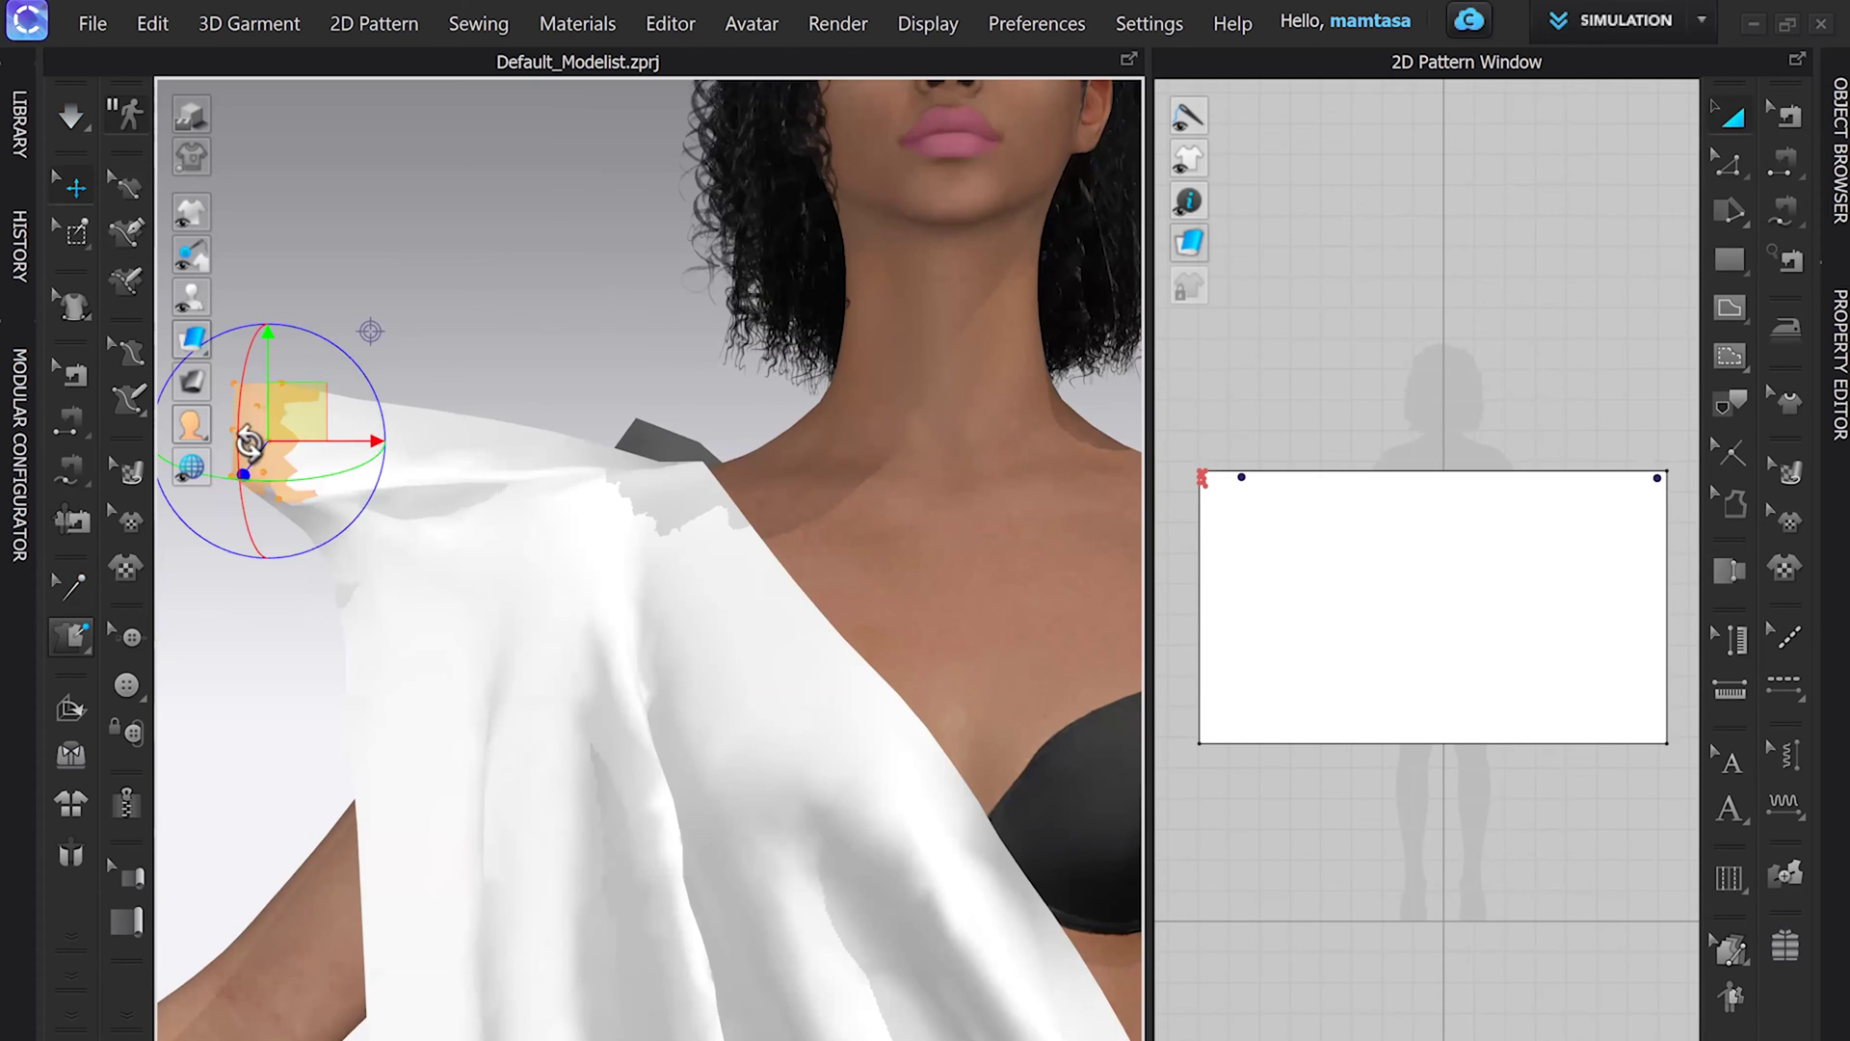
key("Delete")
left_click(235, 340)
scroll(630, 405, "down", 5)
key("space")
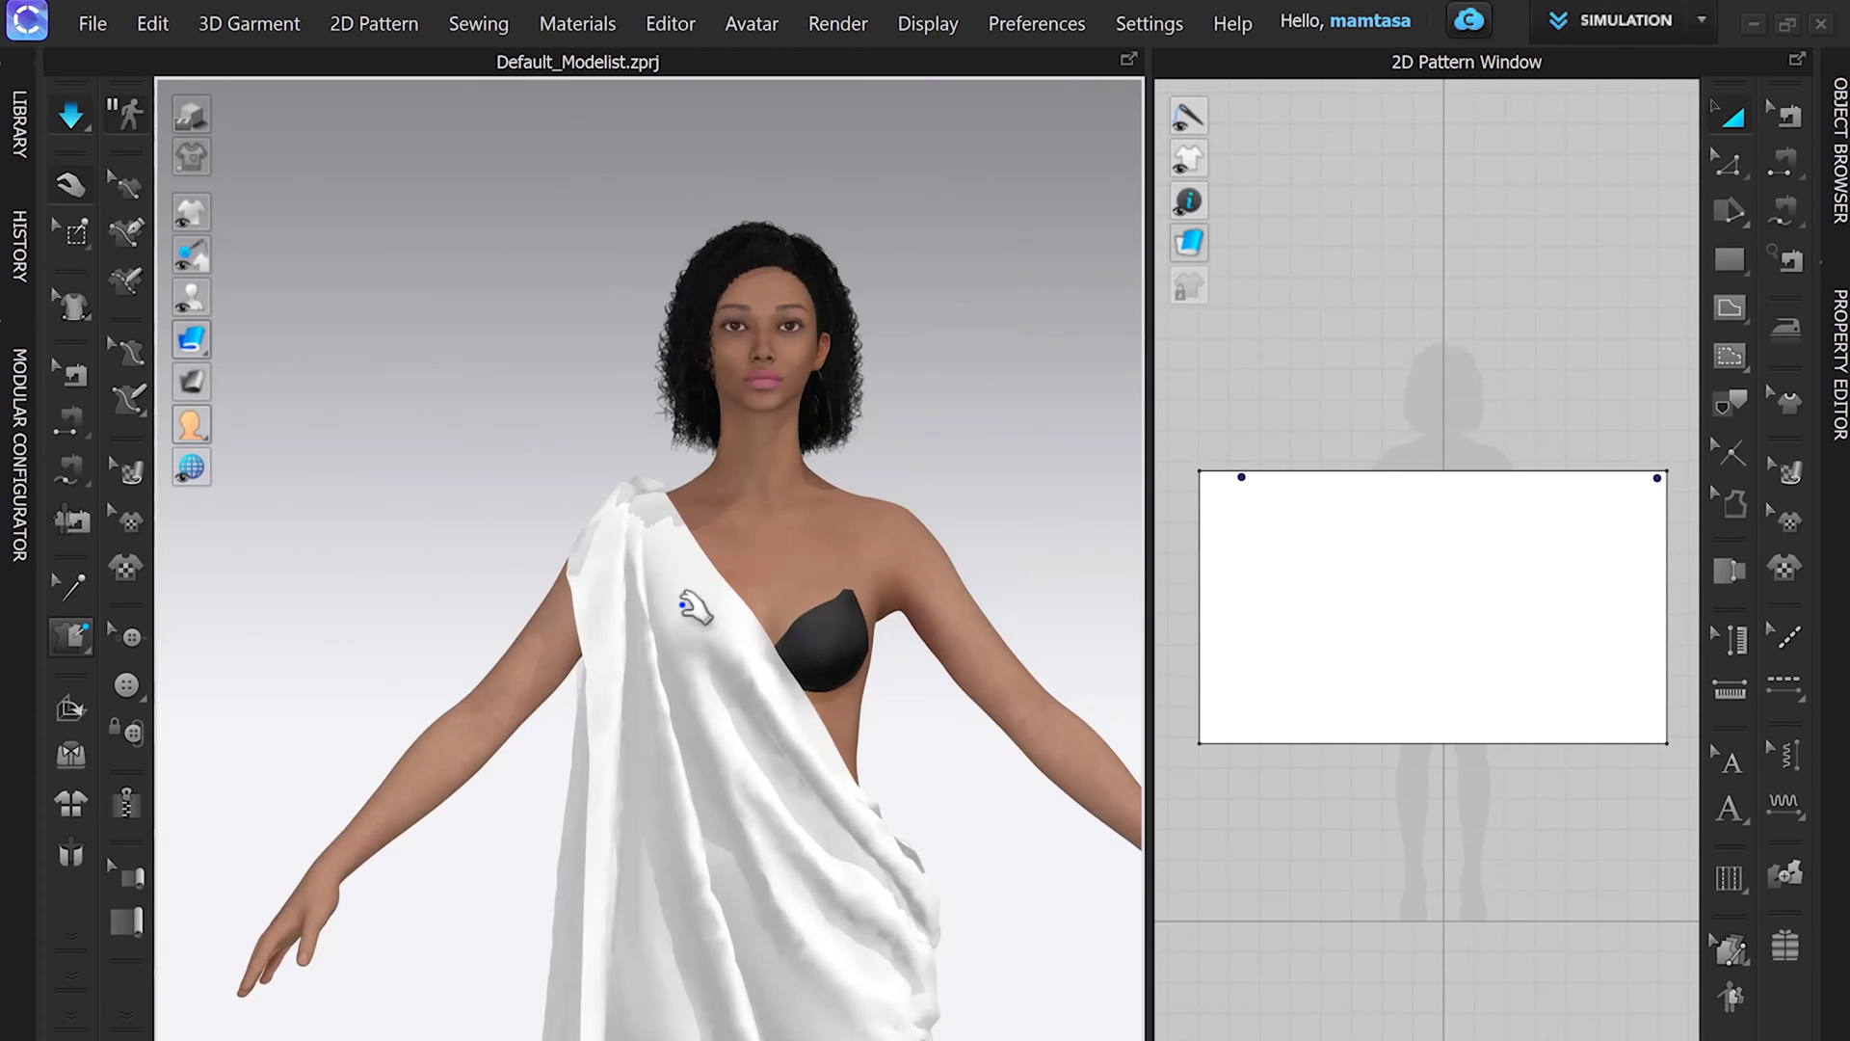
Step: Pull the neckline up beneath the left arm, tack its front and back edges to the avatar and simulate the drape
left_click_drag(788, 607, 844, 485)
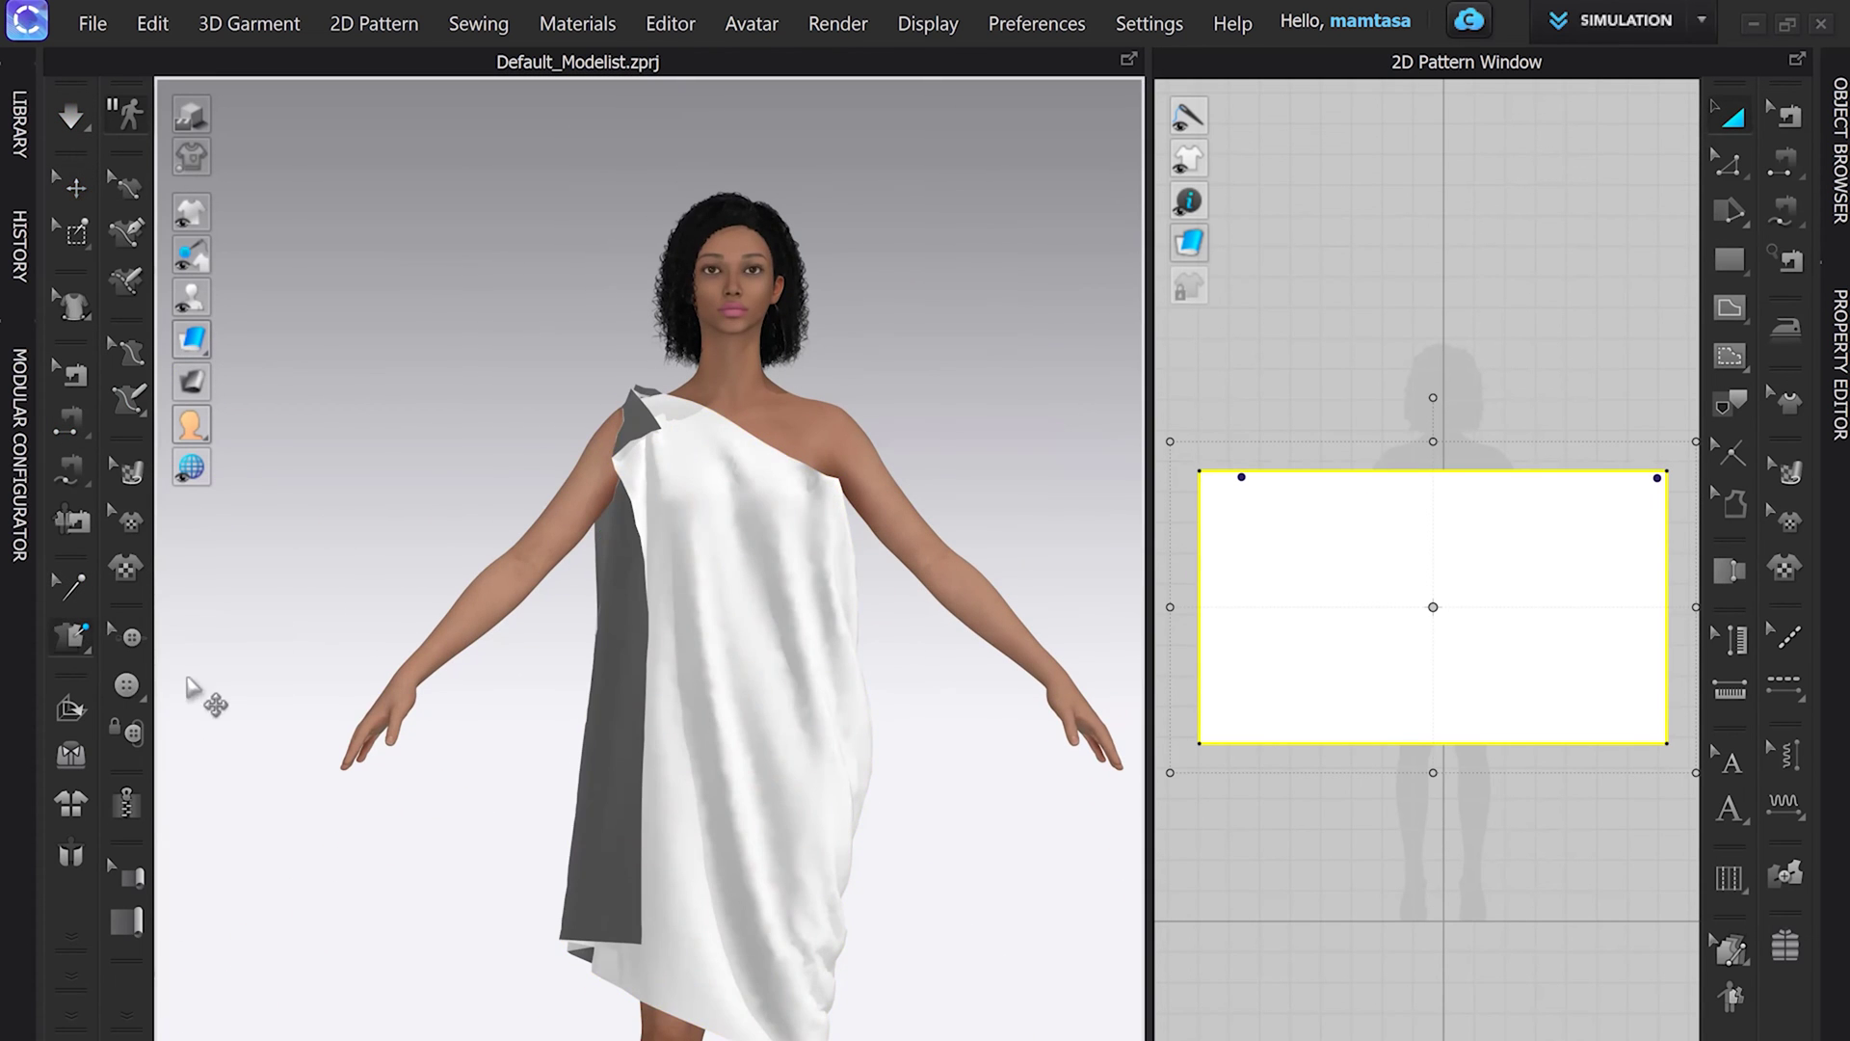
right_click_drag(810, 487, 439, 479)
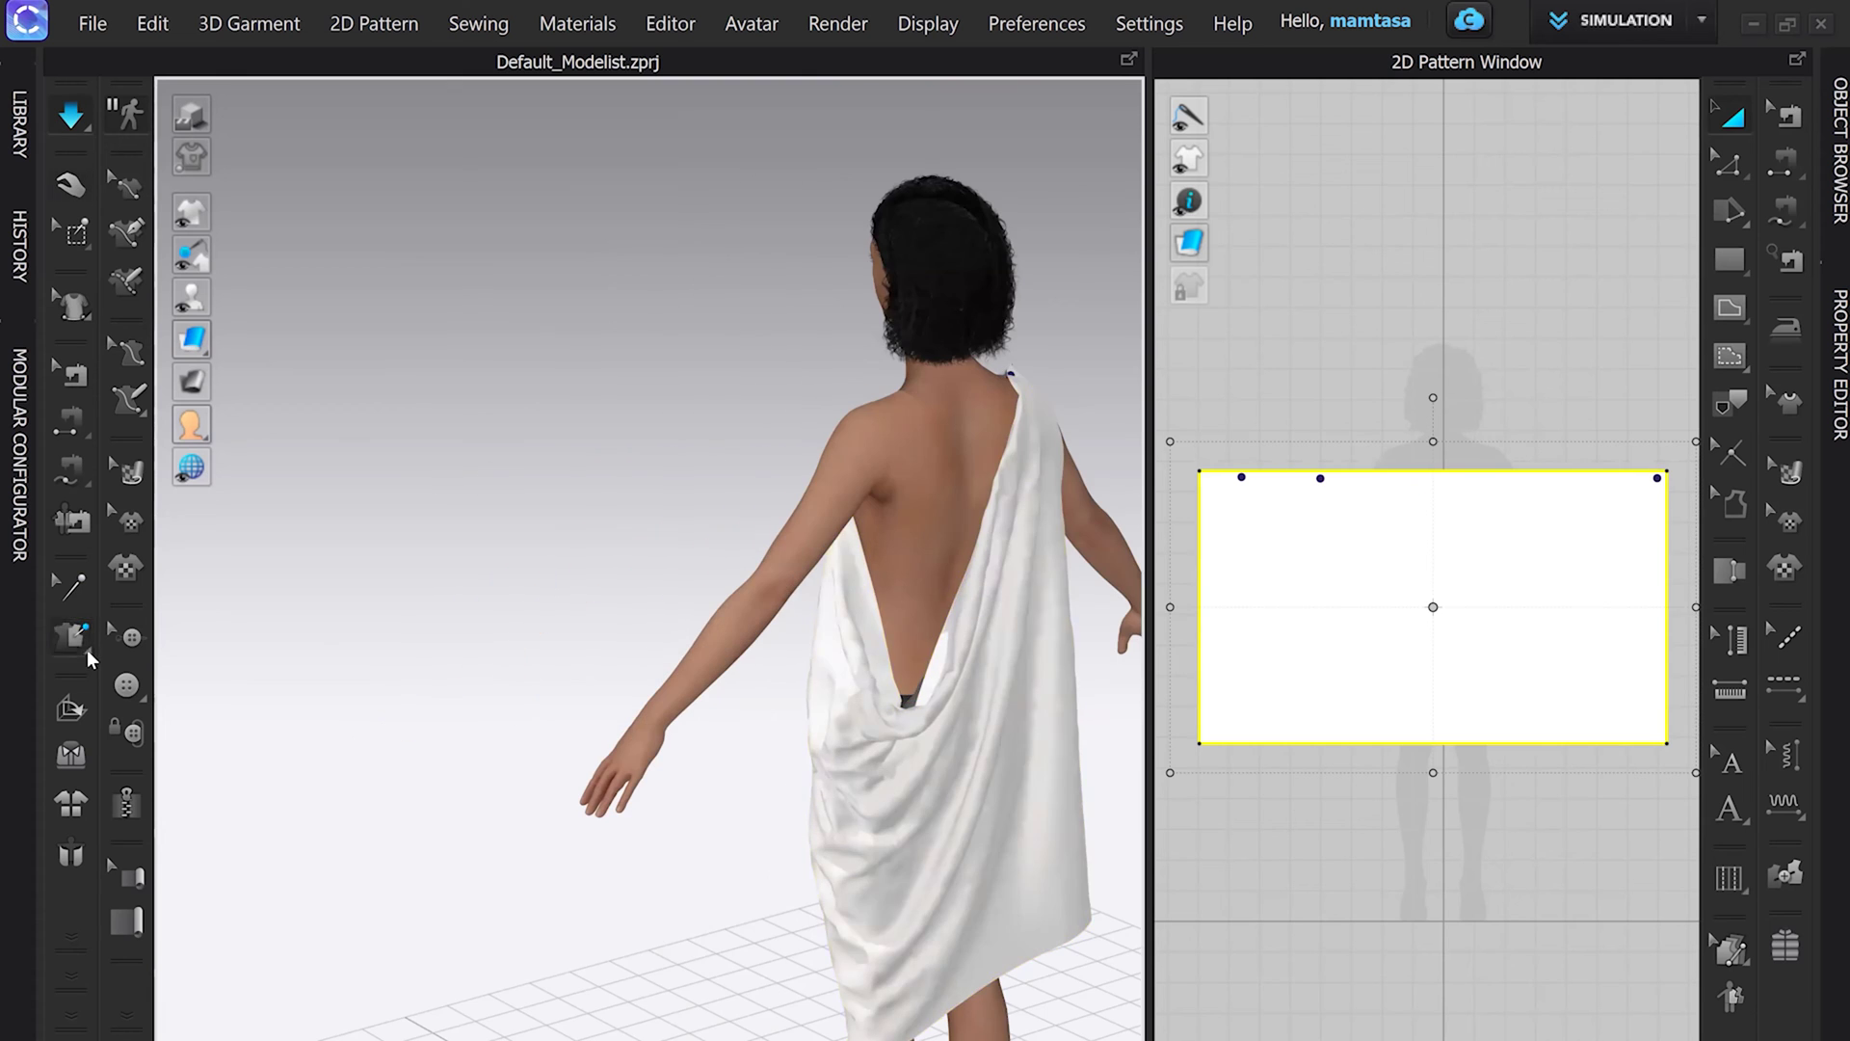
left_click(960, 596)
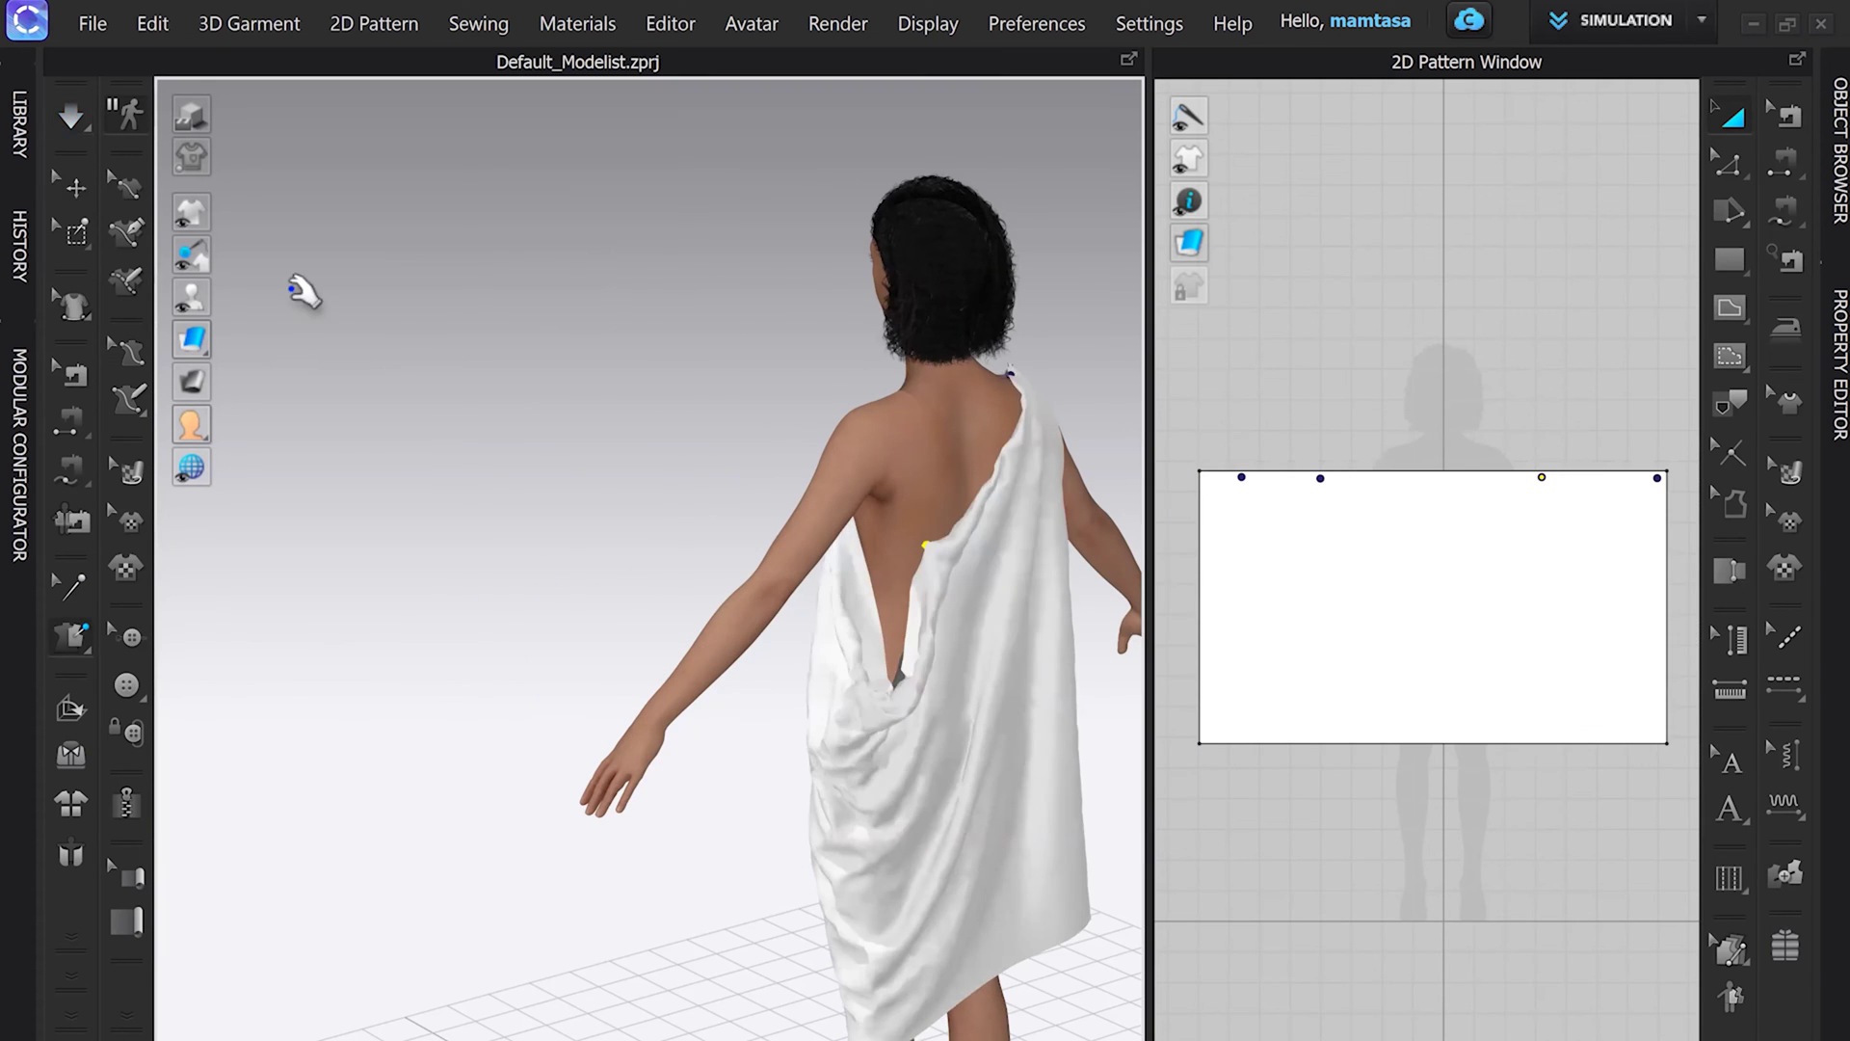
right_click_drag(302, 293, 1057, 553)
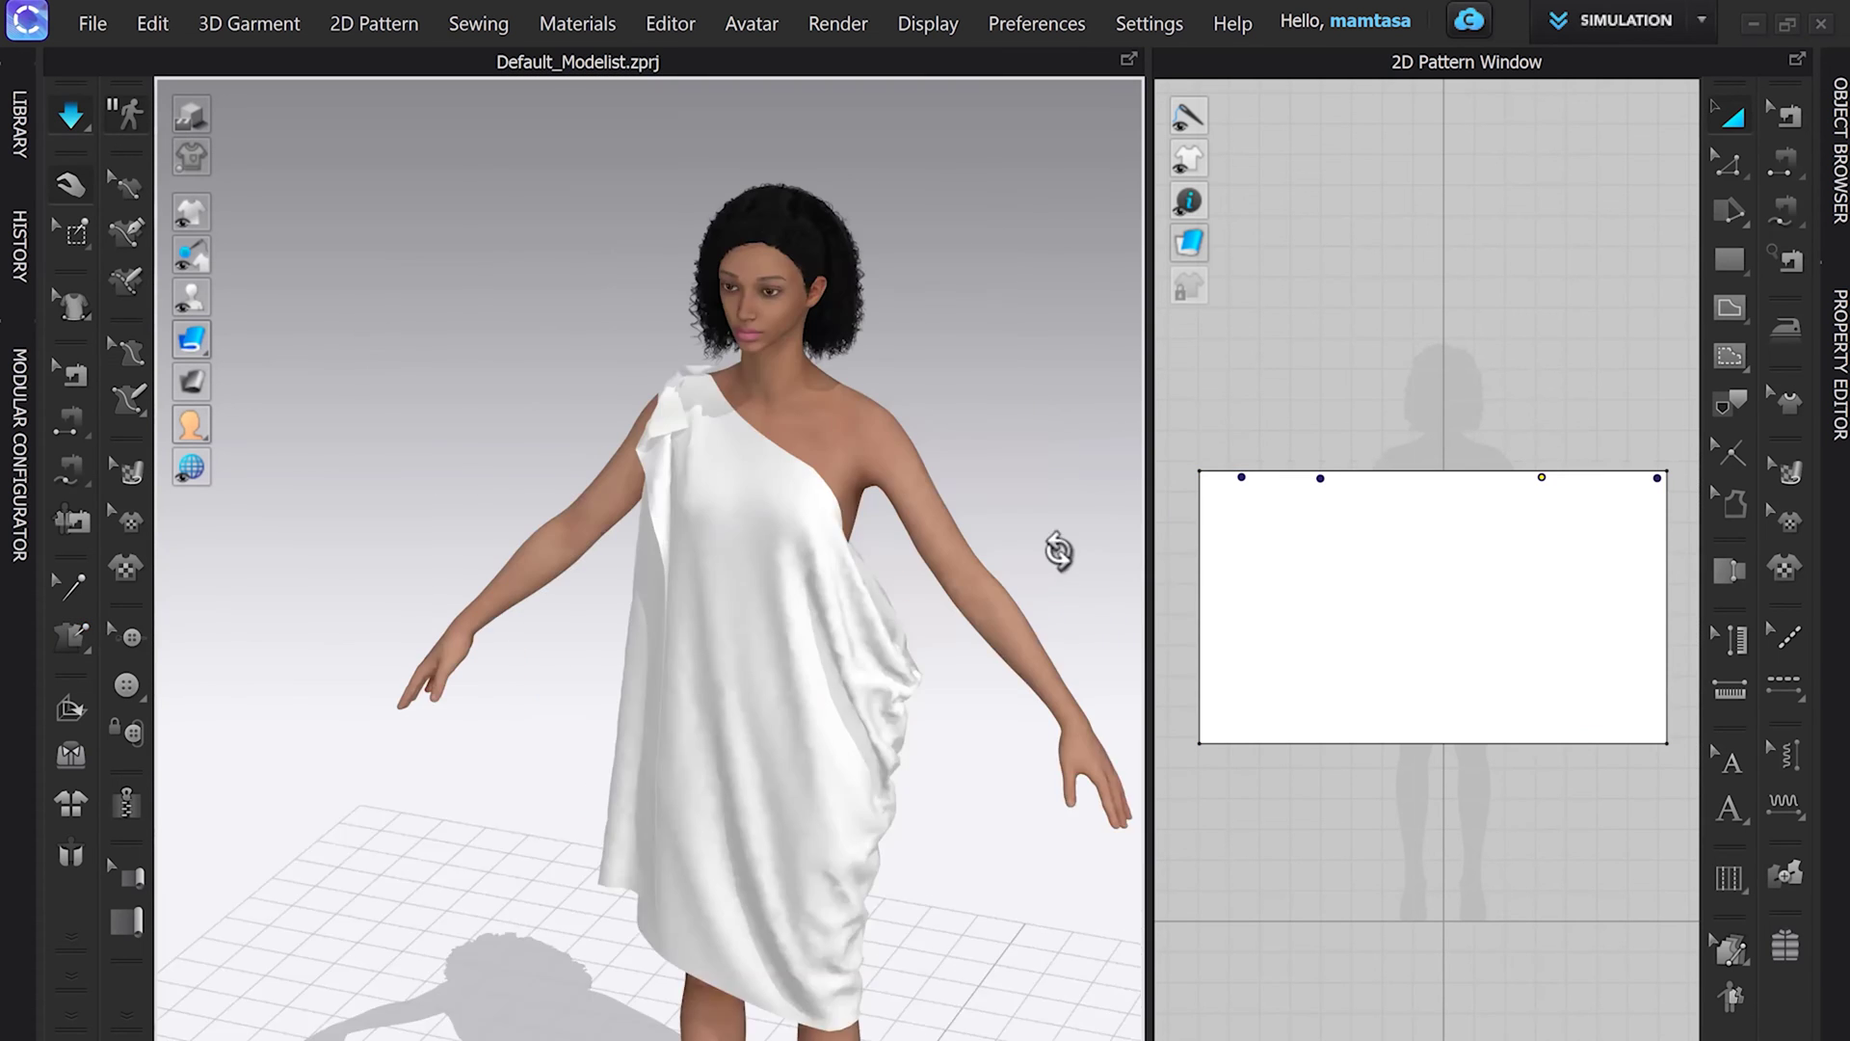
key("2")
scroll(862, 597, "down", 2)
scroll(862, 597, "down", 3)
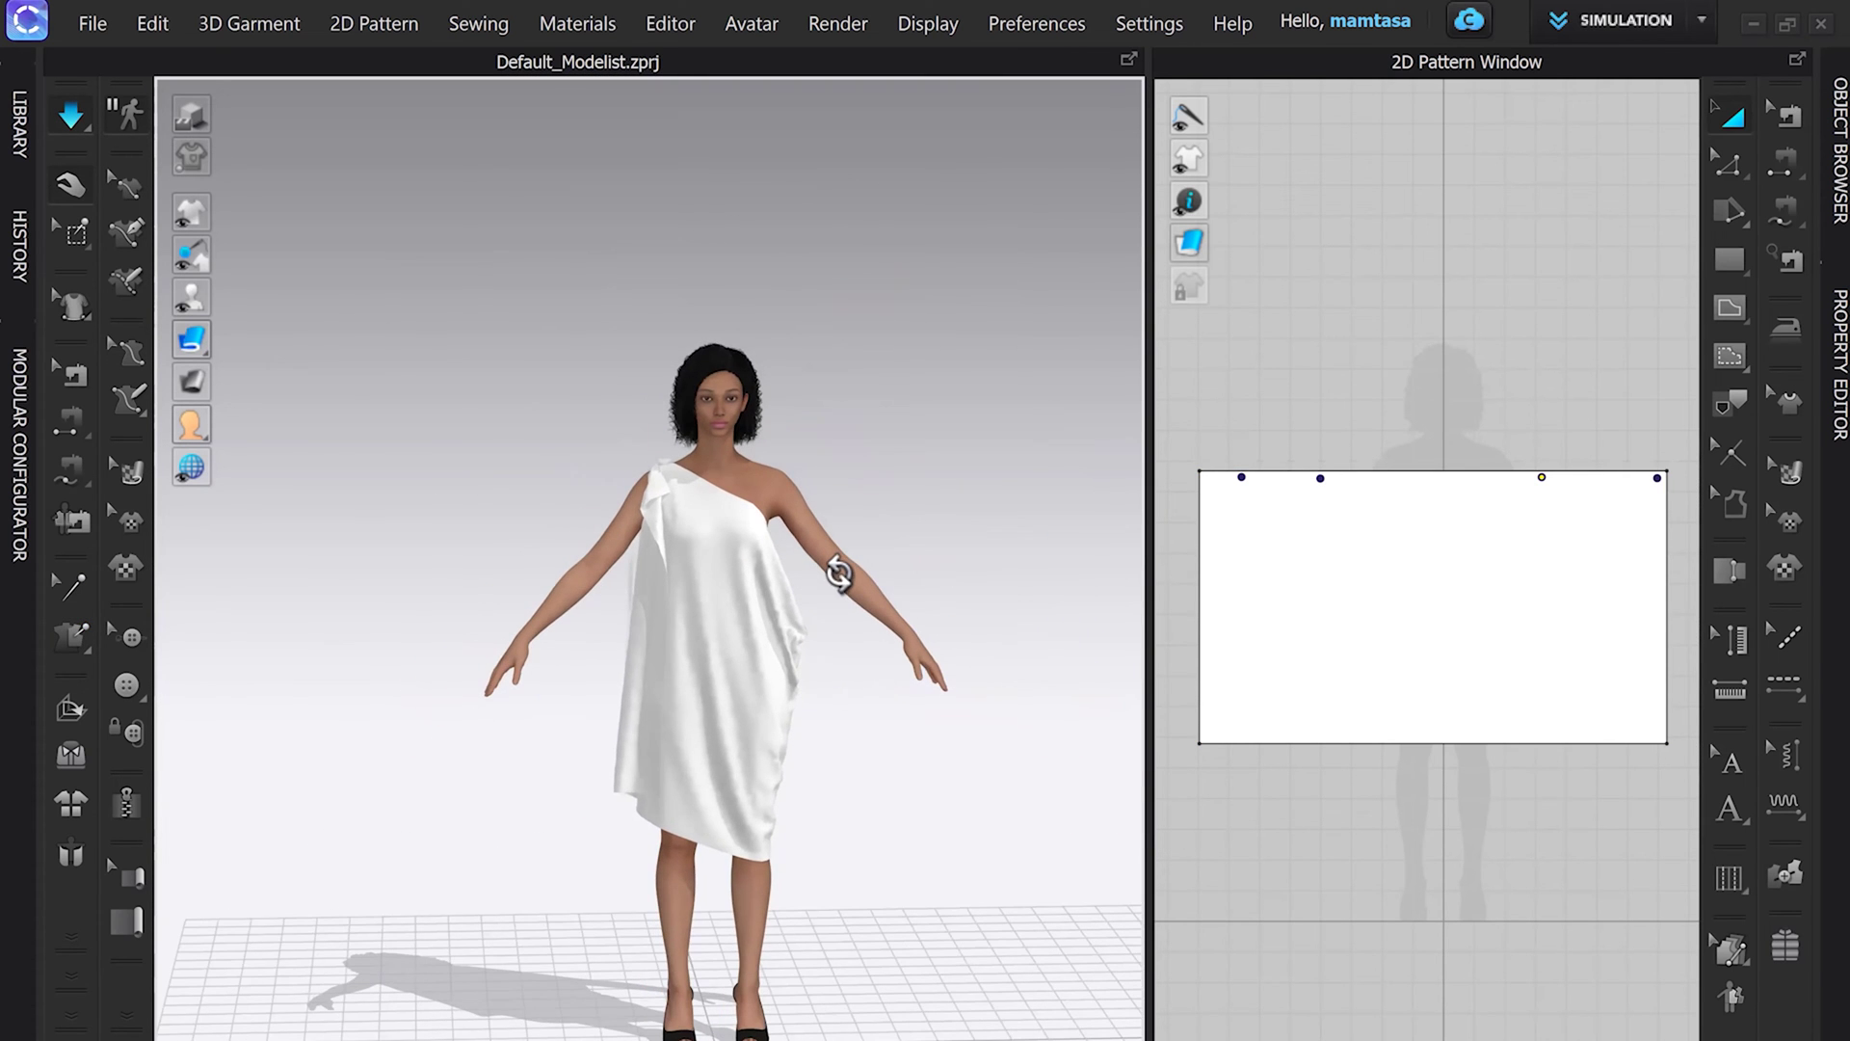
Step: Assign the Silk_Duchess_Satin fabric to the rectangular pattern piece in place of FABRIC 1
left_click(1836, 183)
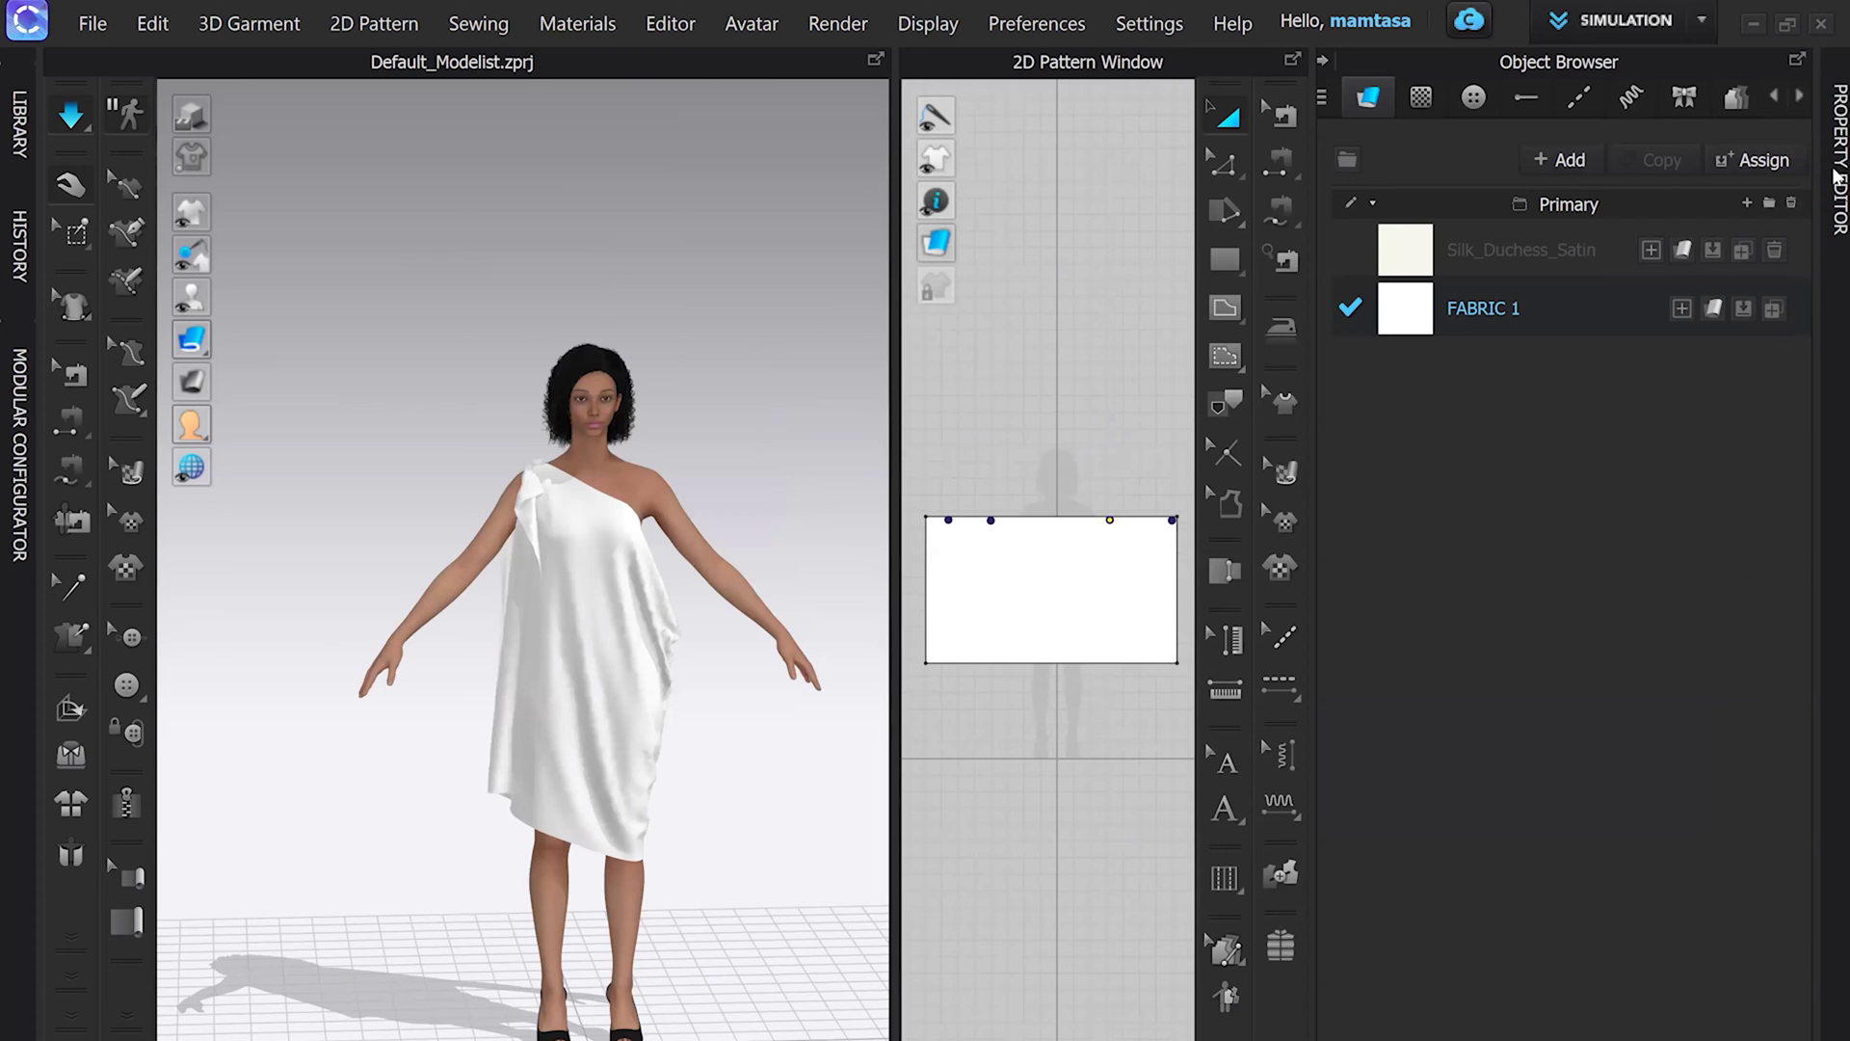
left_click_drag(1583, 262, 1048, 607)
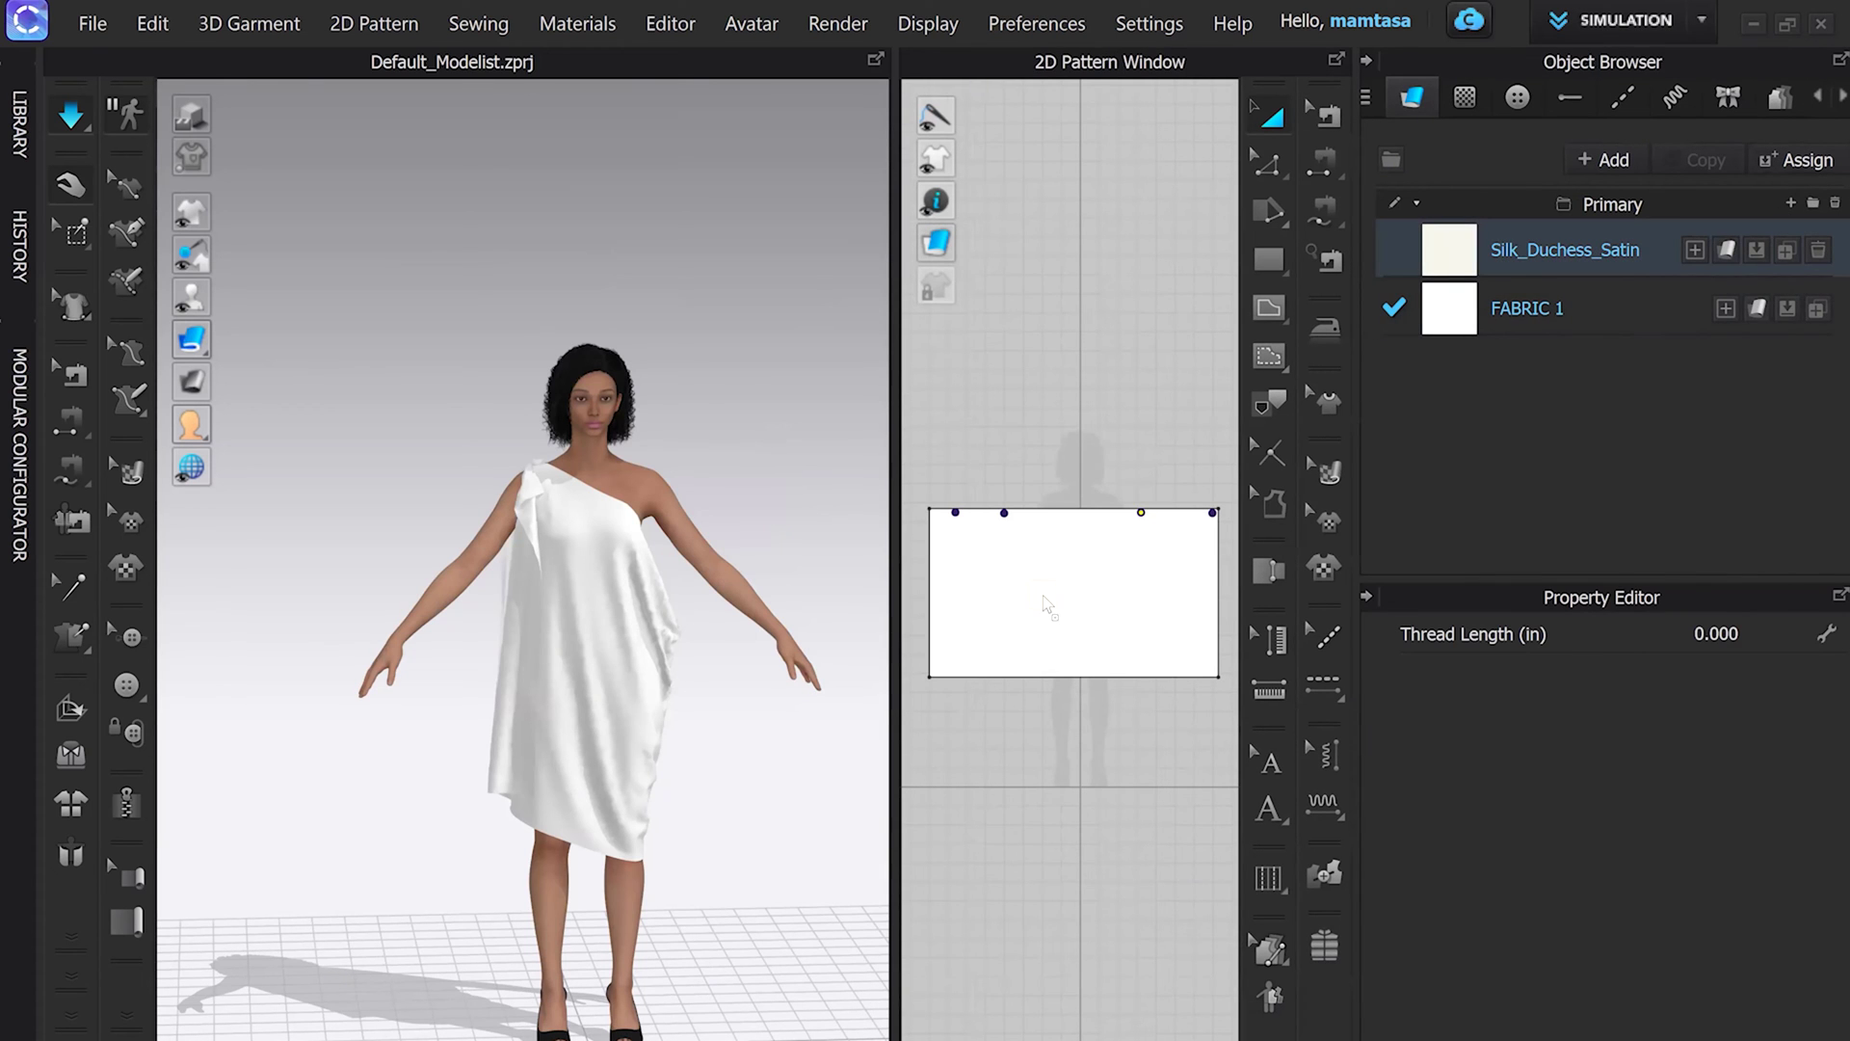
left_click(1065, 335)
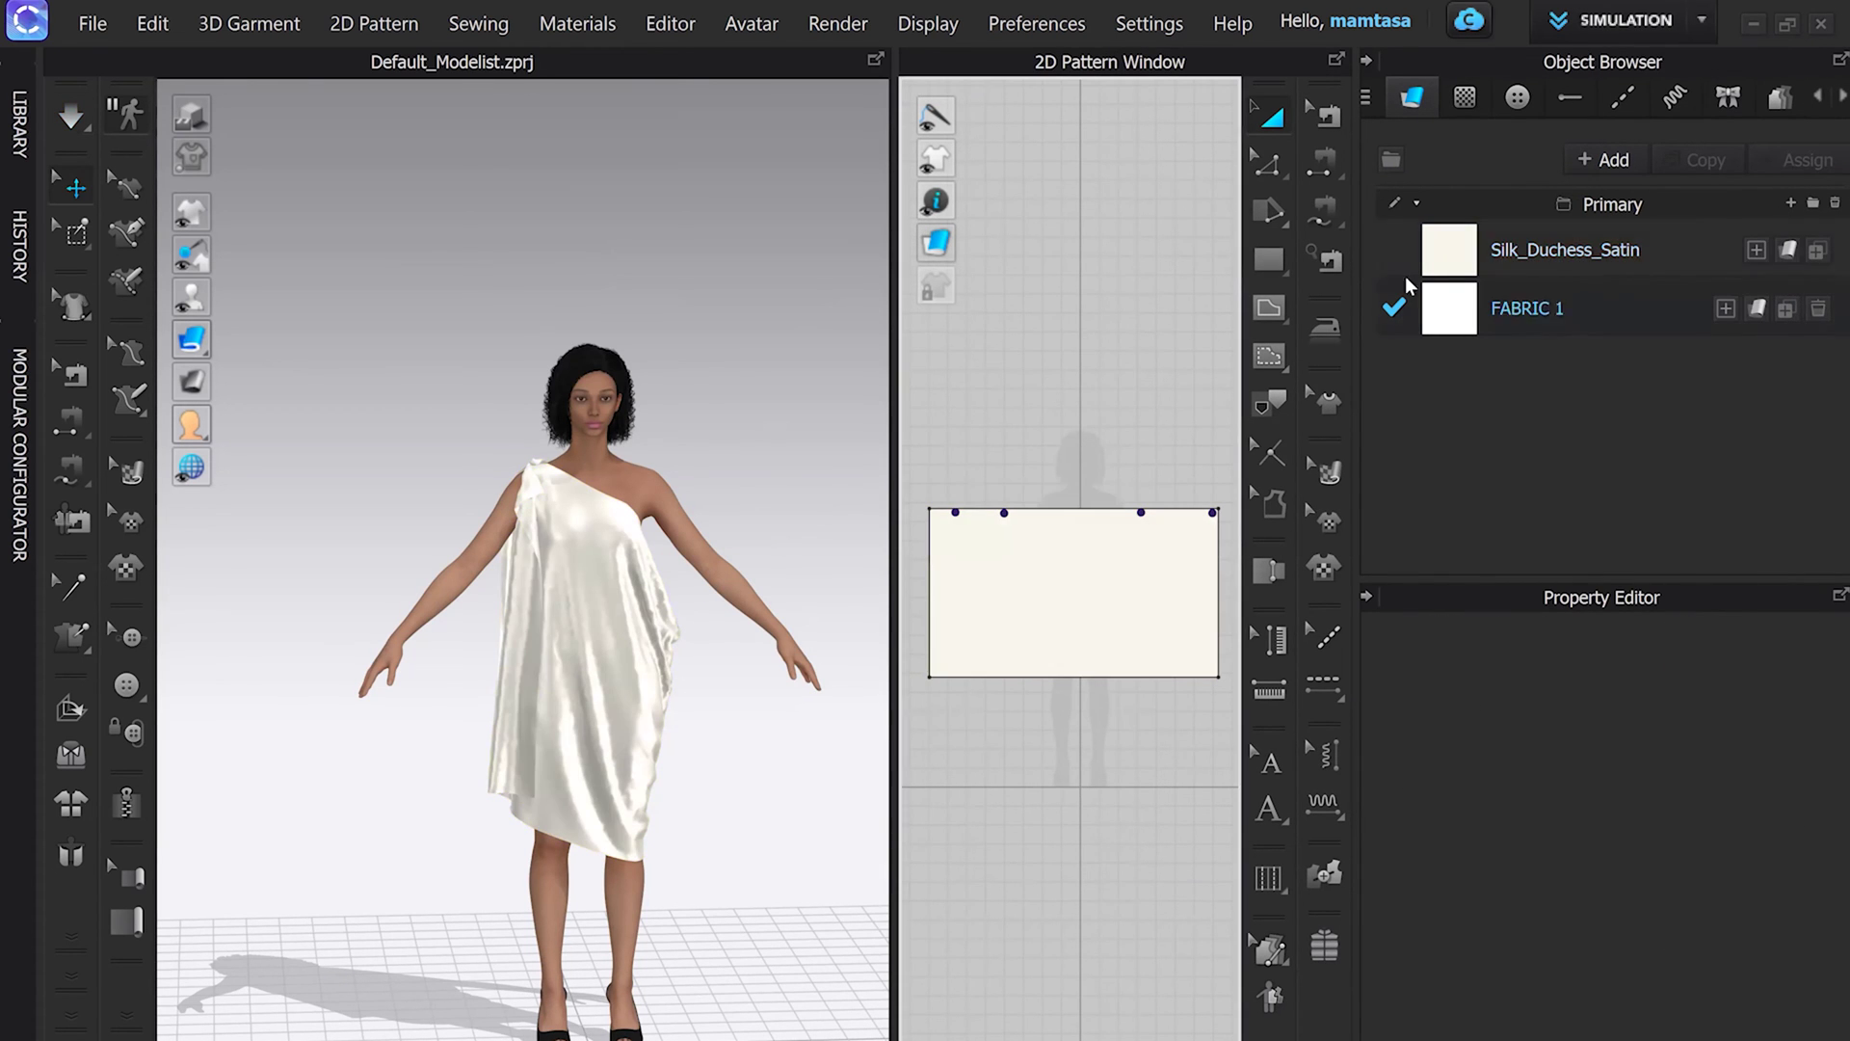
Step: Set the Silk_Duchess_Satin fabric's color to Orange 2
left_click(1519, 257)
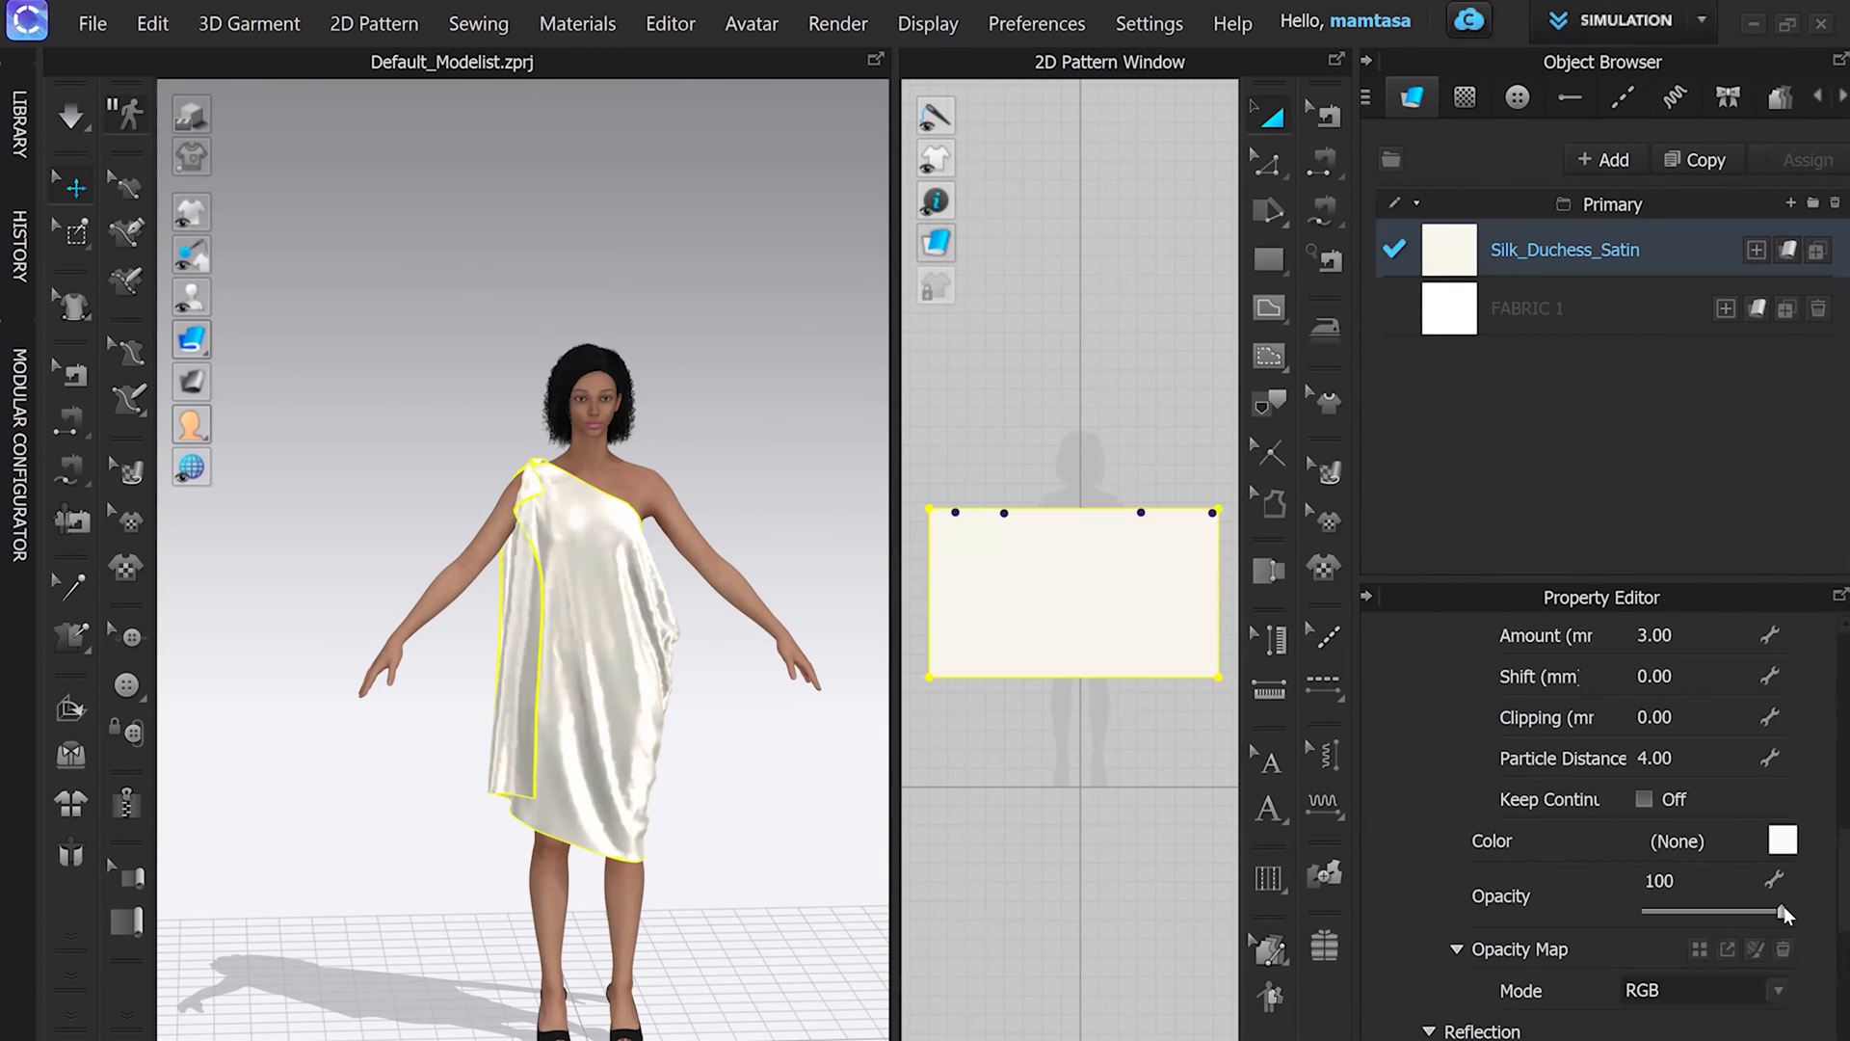
scroll(1785, 914, "down", 3)
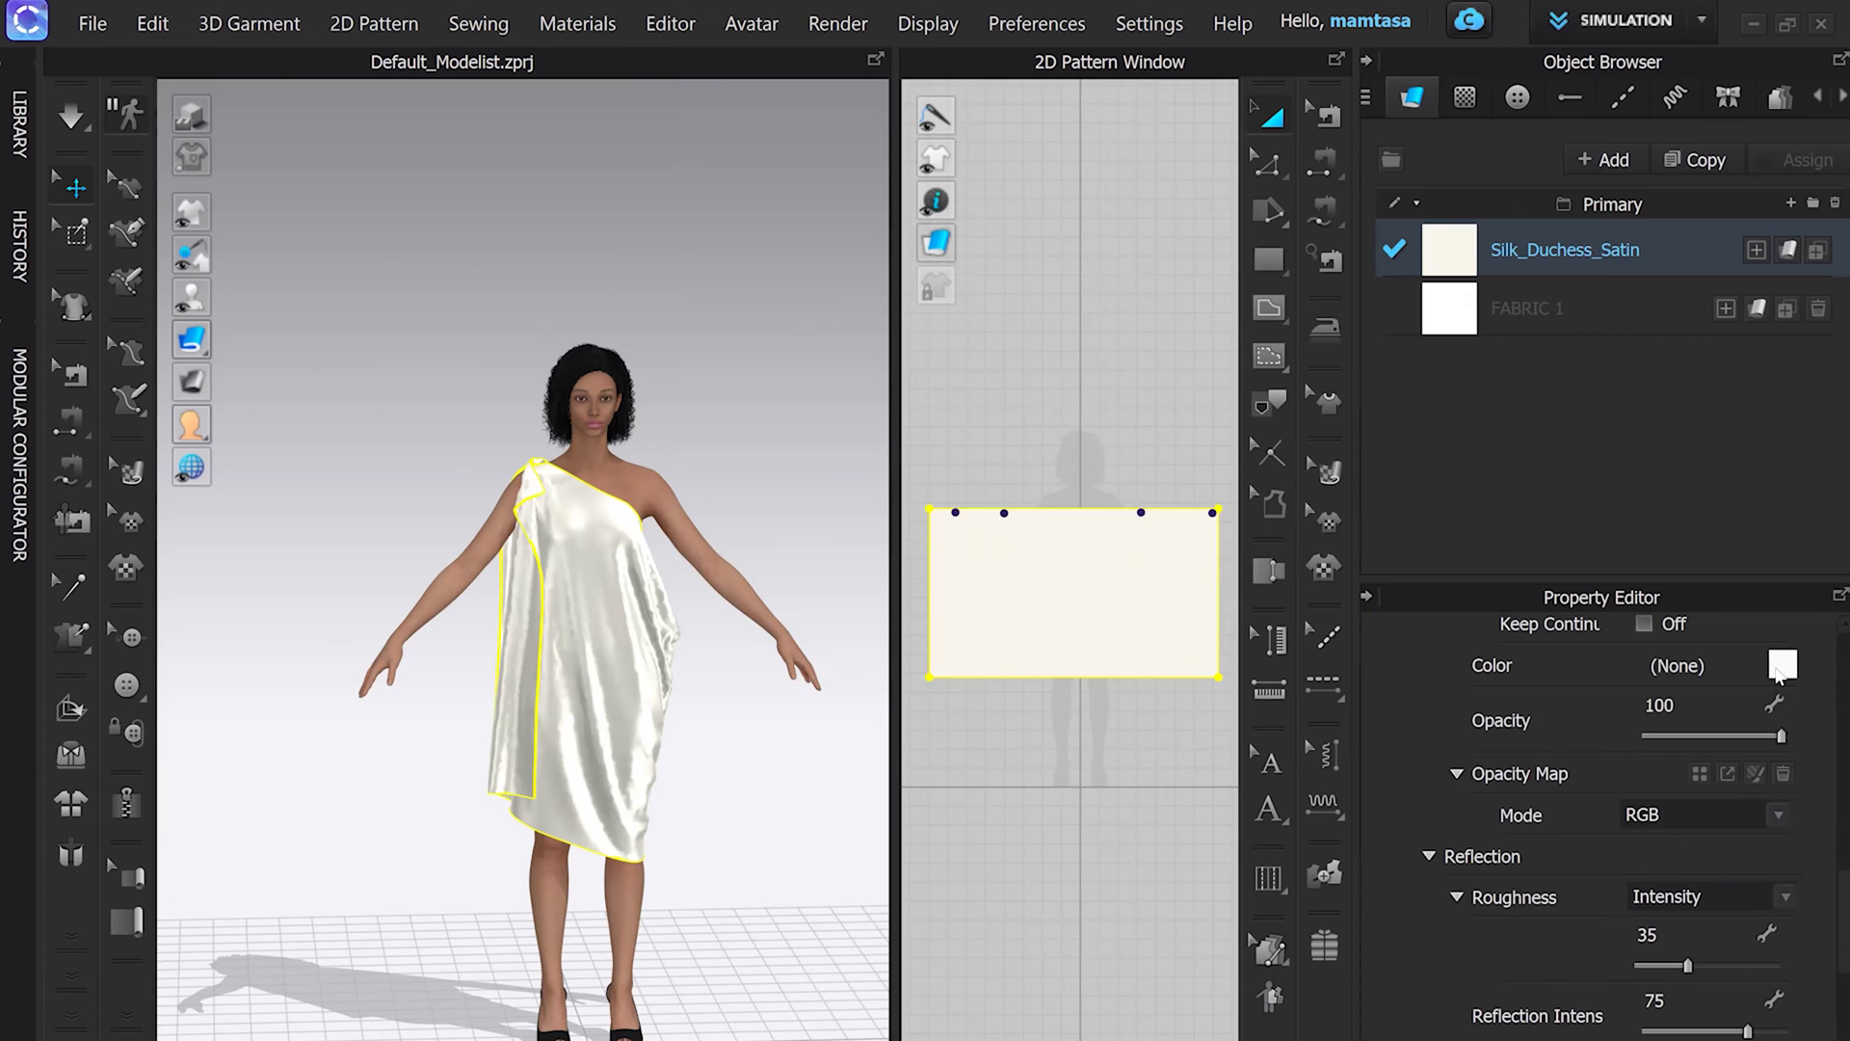
left_click(1780, 665)
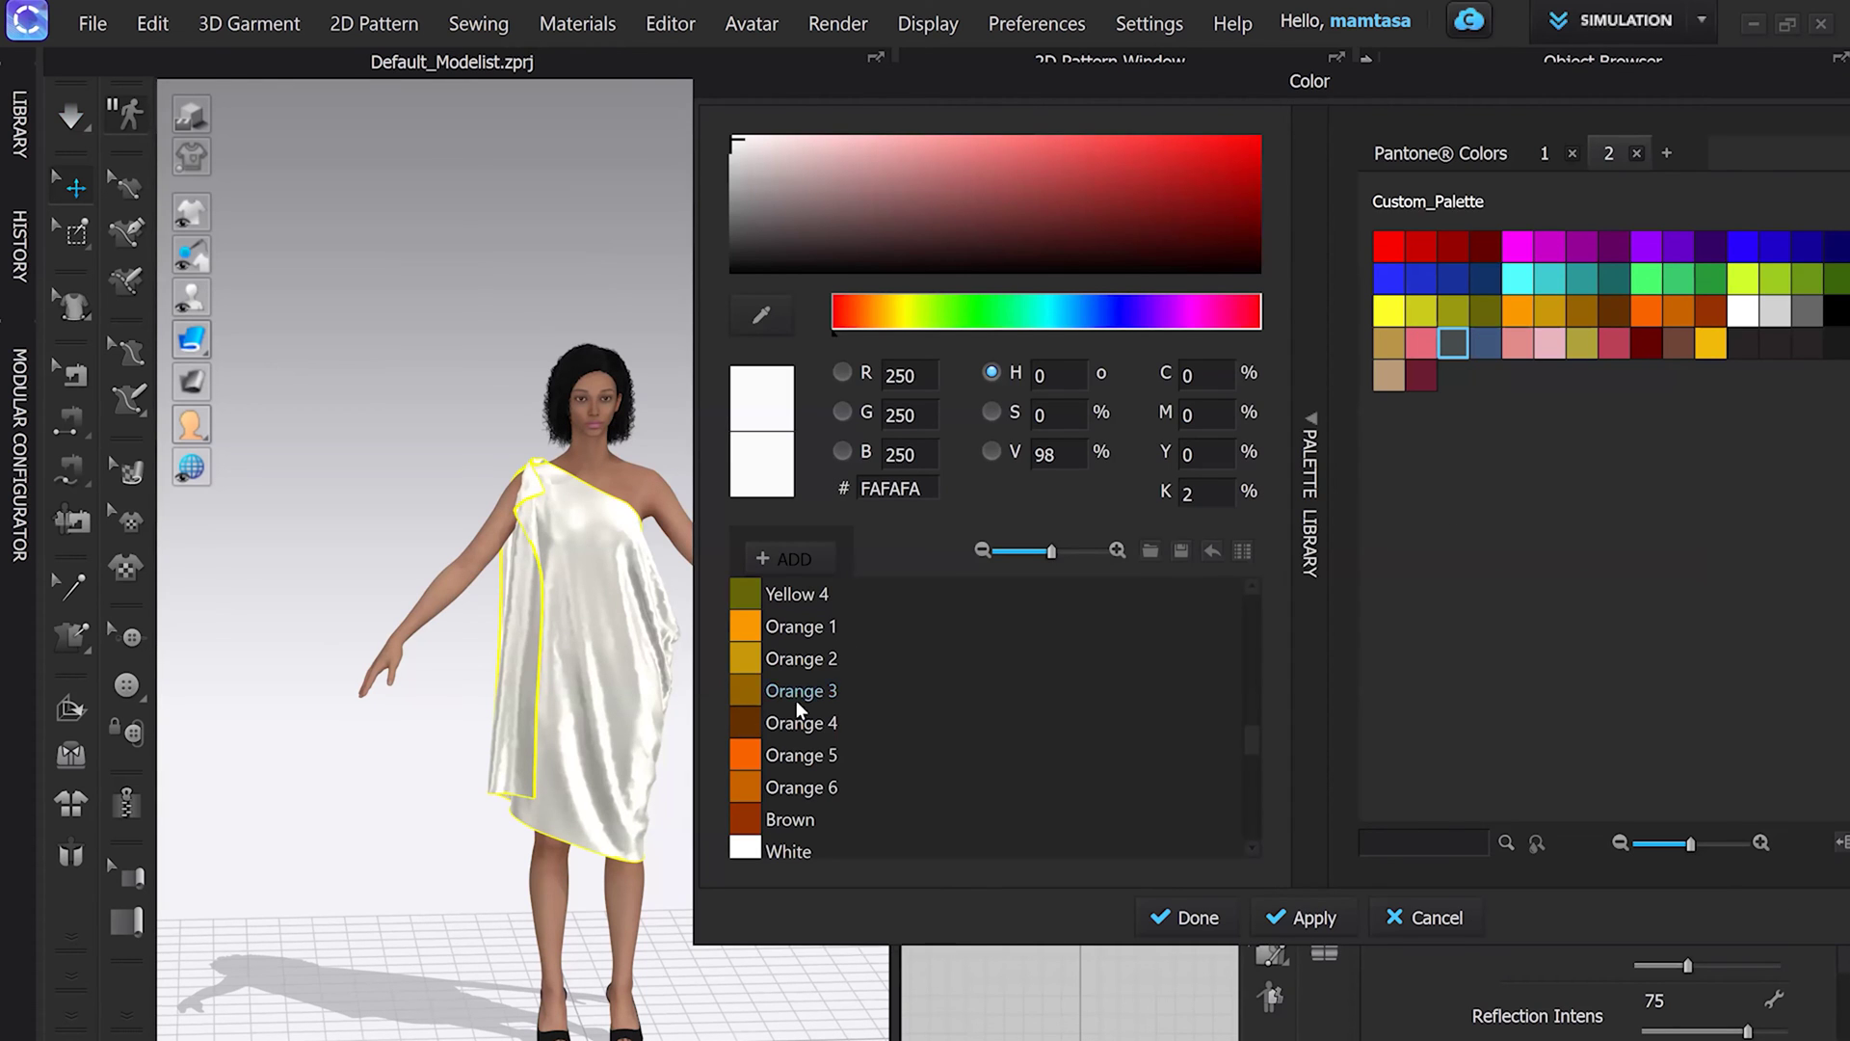
left_click(747, 658)
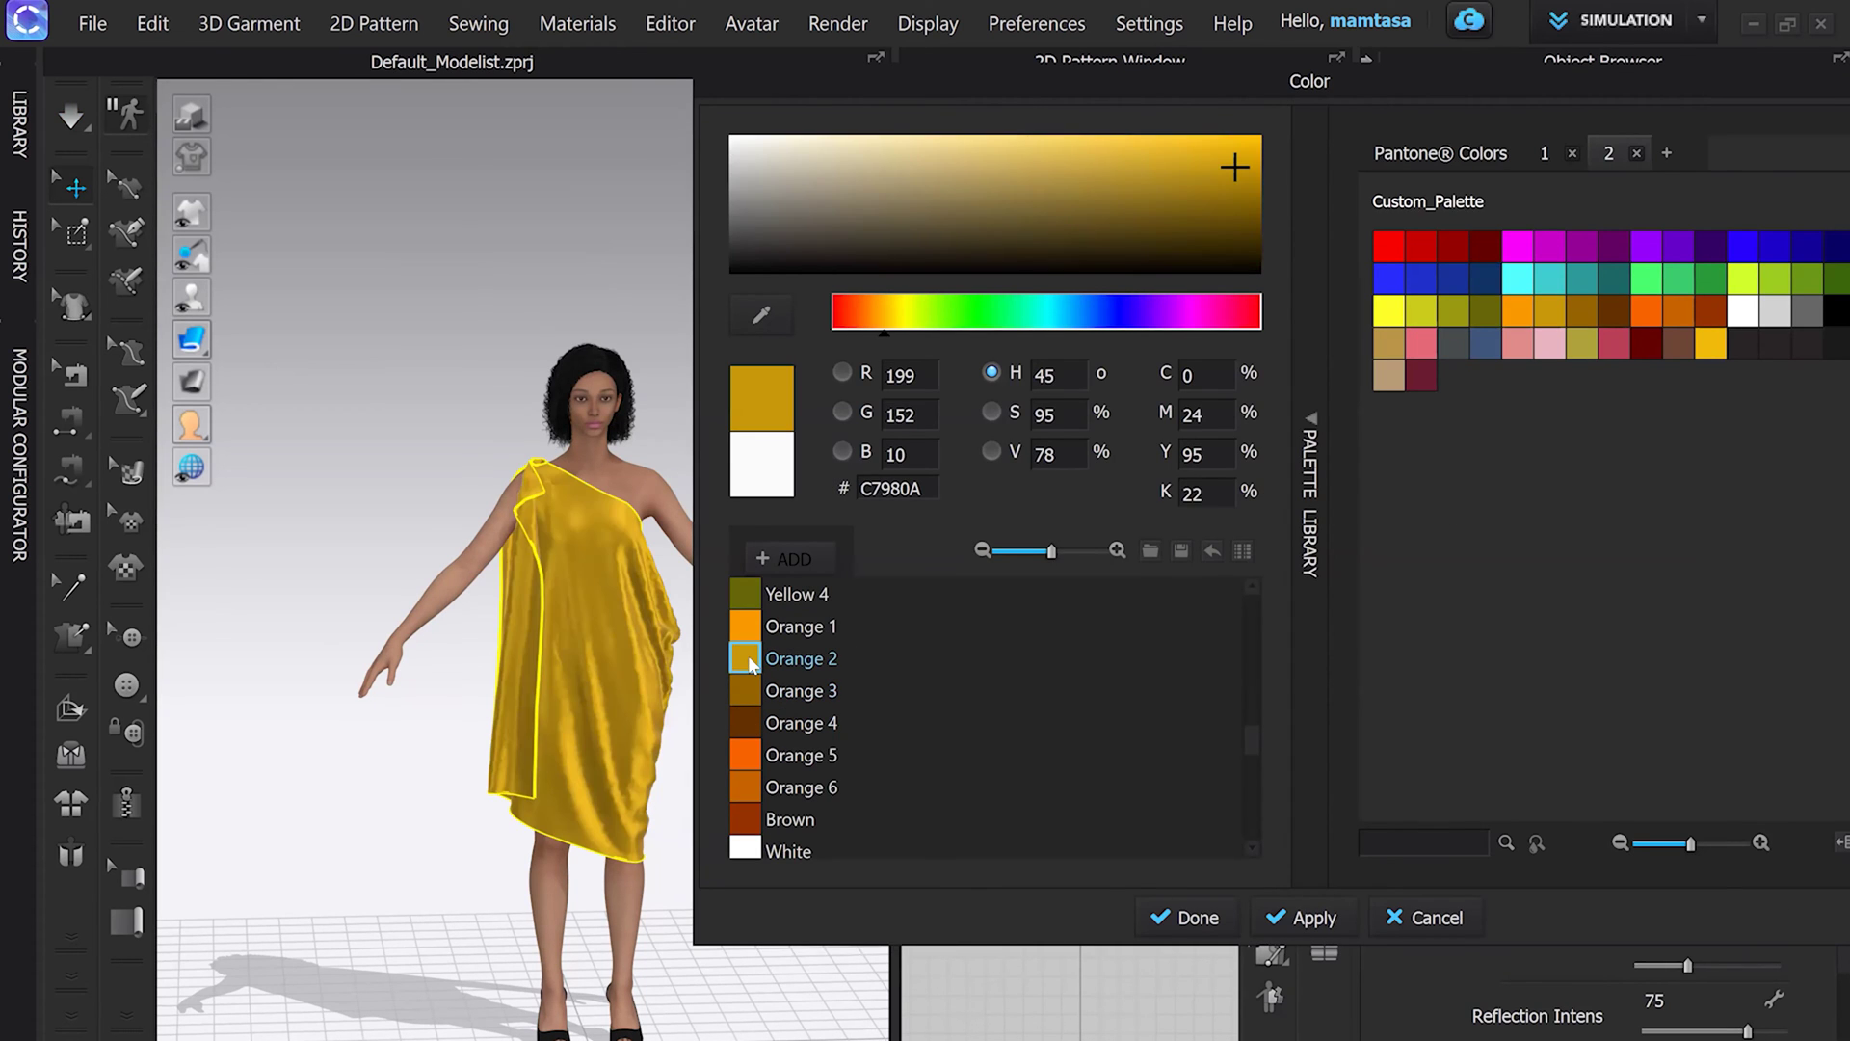
left_click(1195, 917)
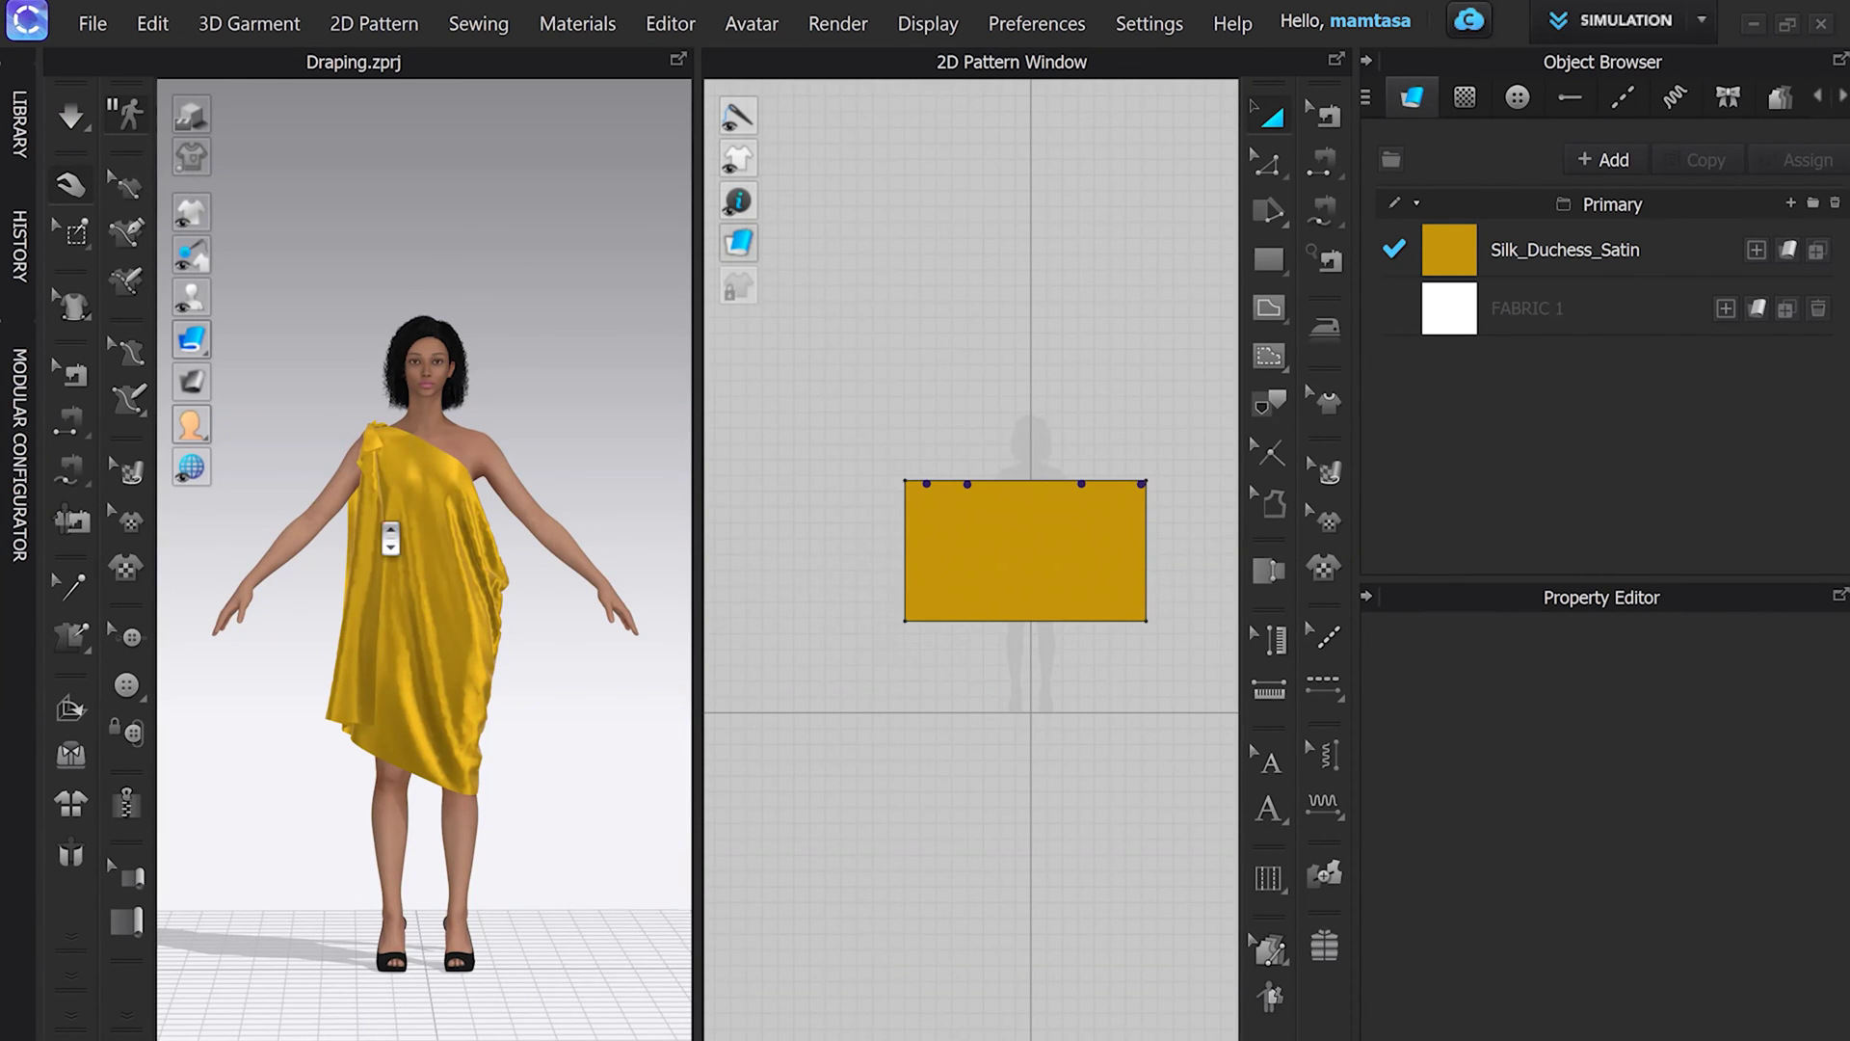
Step: Draw a vertical line about 15 in long on the back of the drape with the 3D Pen and trace it as an internal shape
right_click_drag(392, 529, 582, 553)
scroll(524, 521, "up", 5)
middle_click_drag(540, 536, 549, 489)
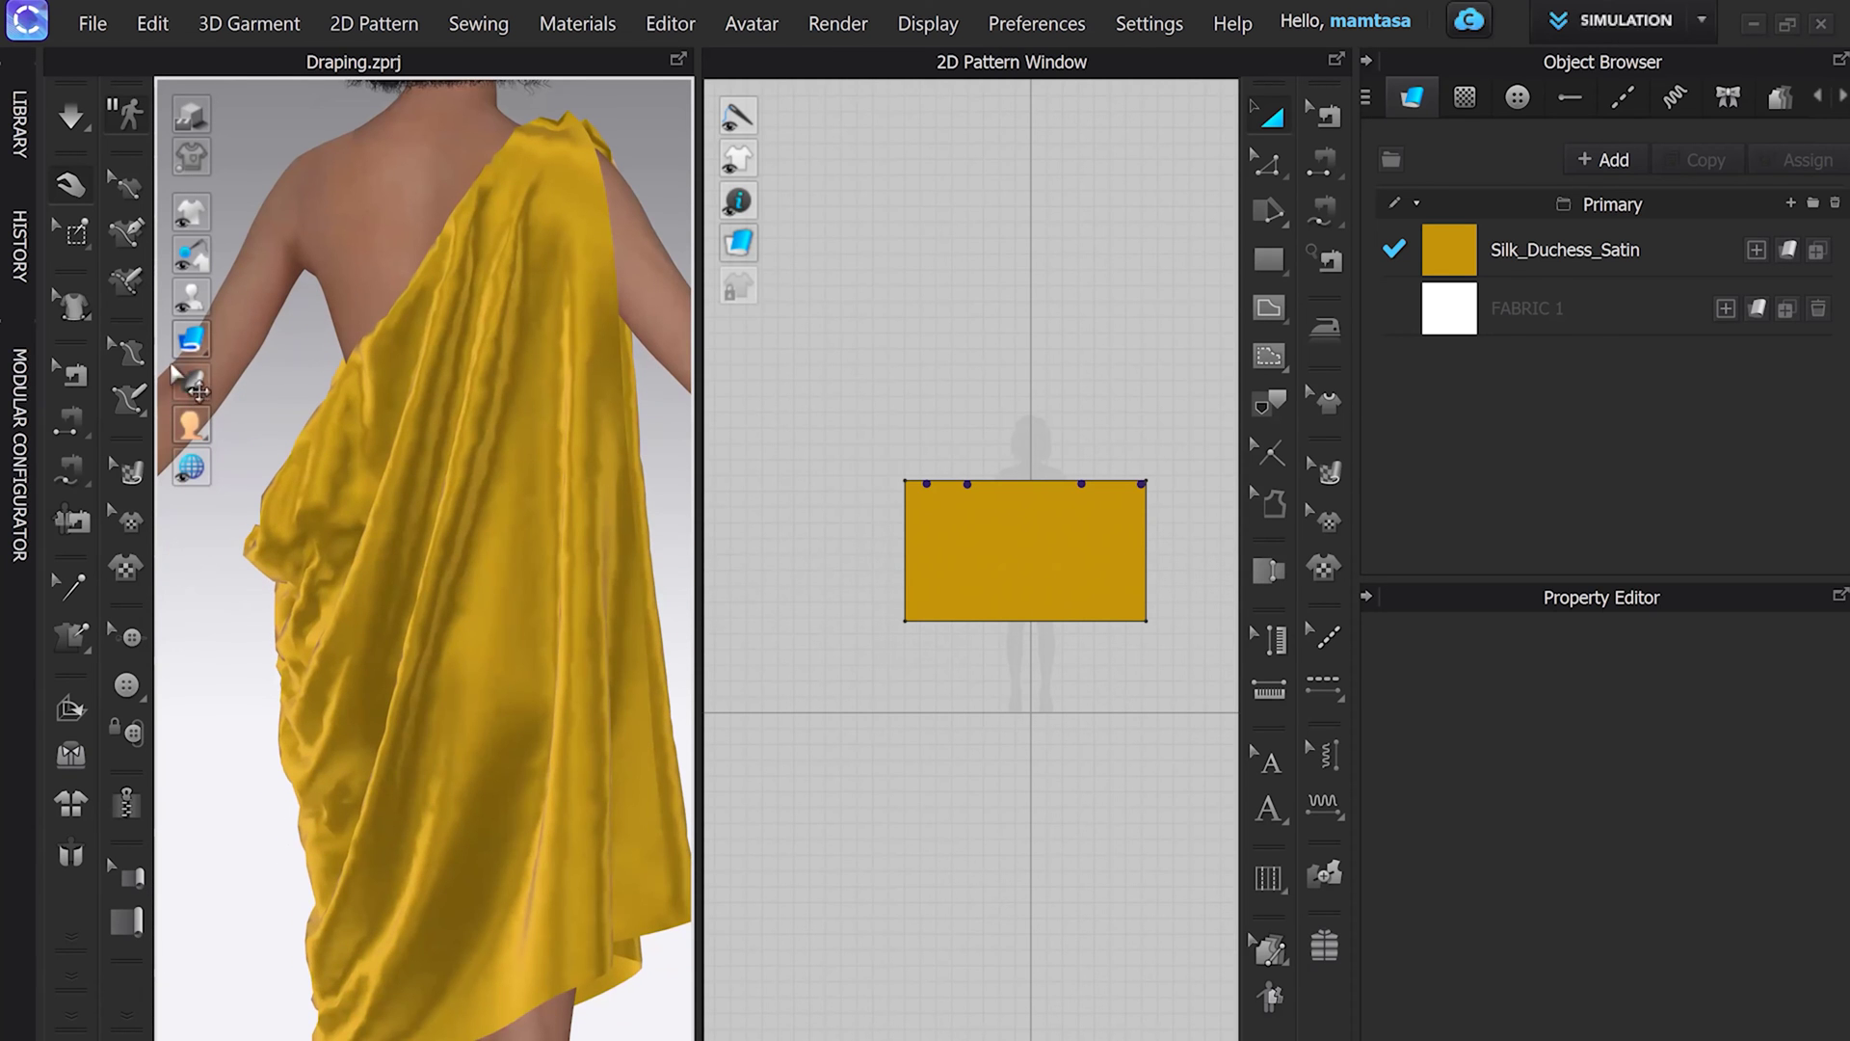
left_click(128, 234)
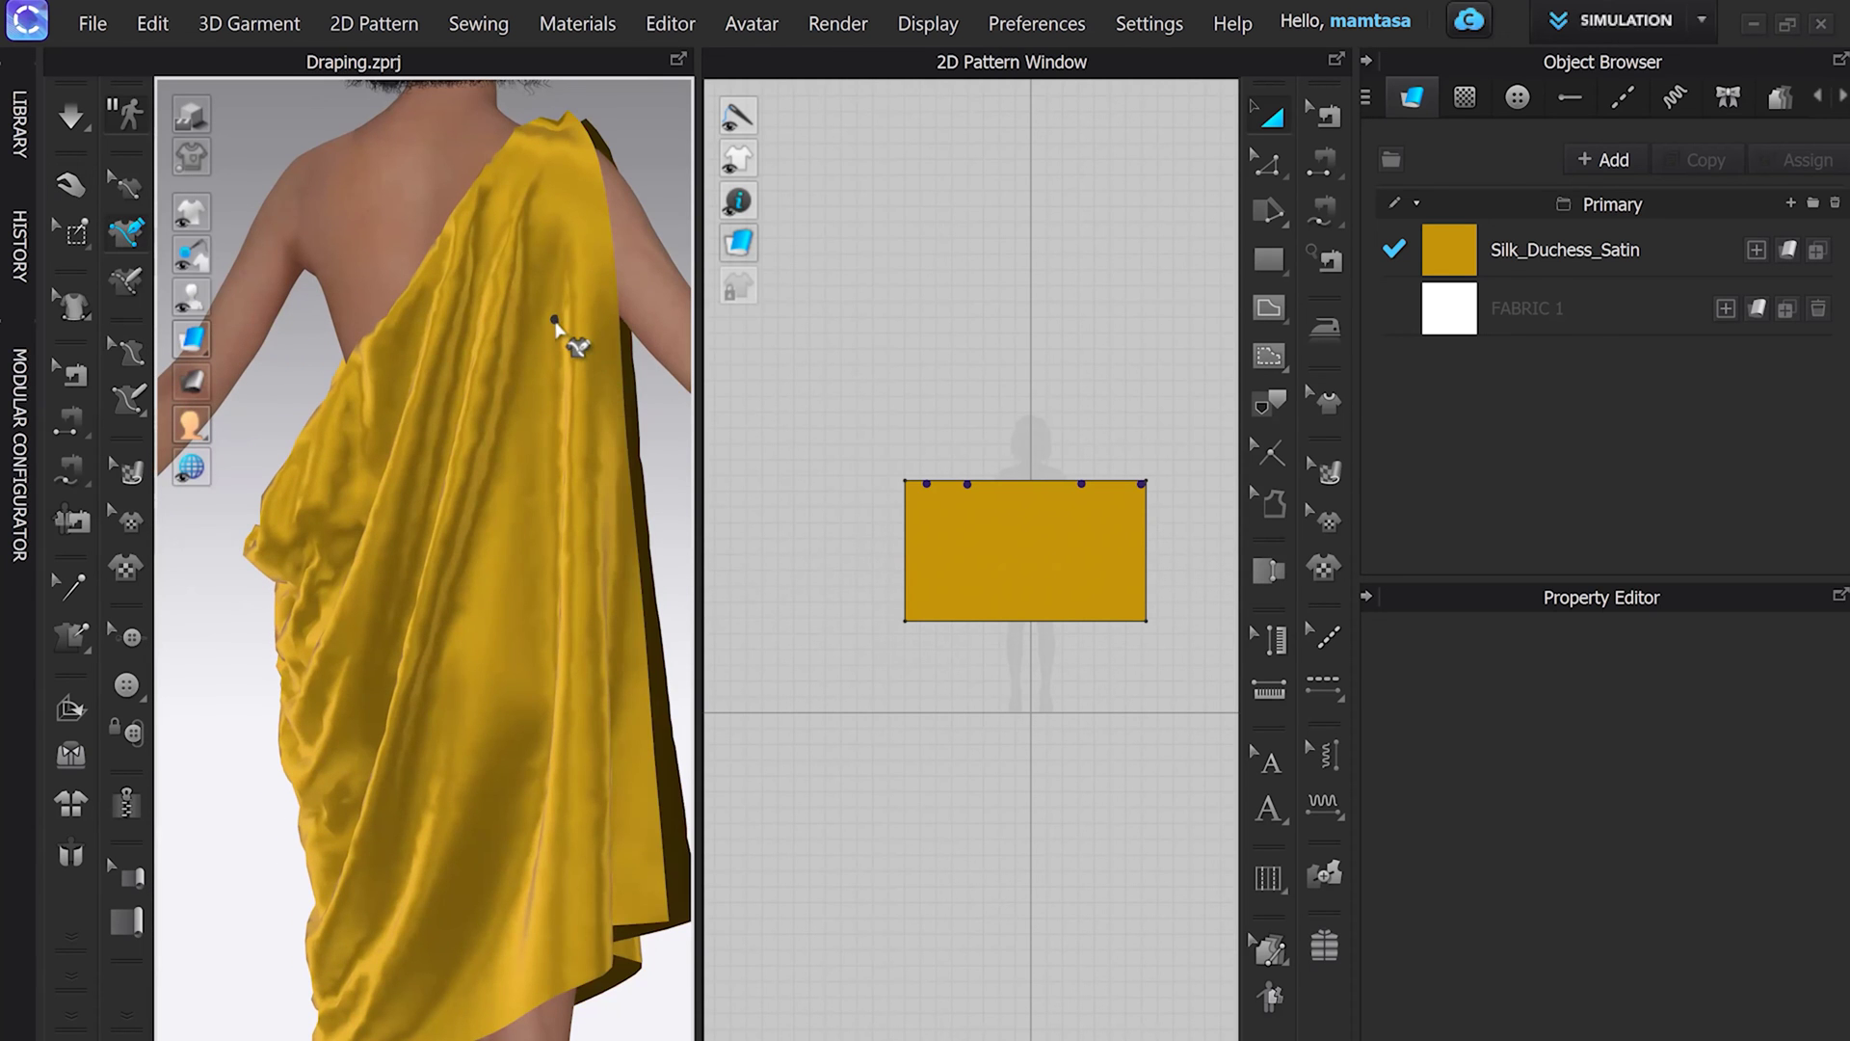
left_click(555, 319)
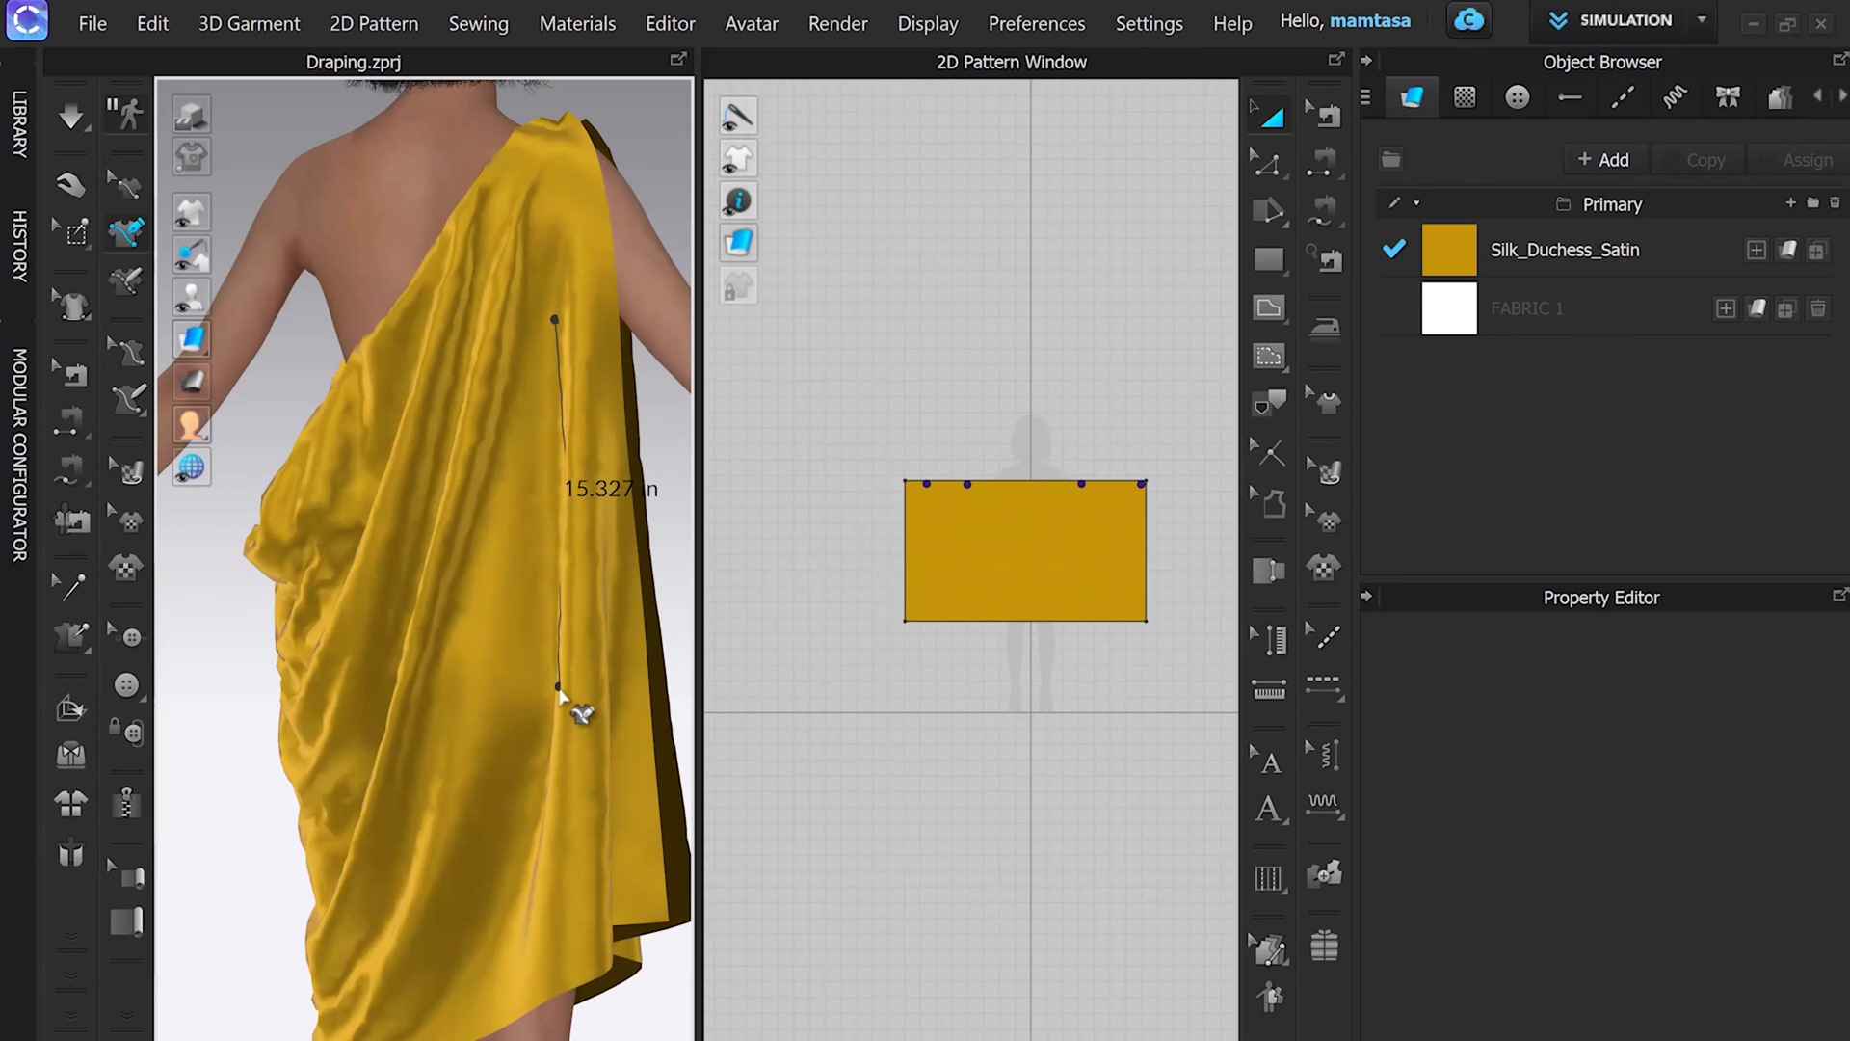
left_click(552, 684)
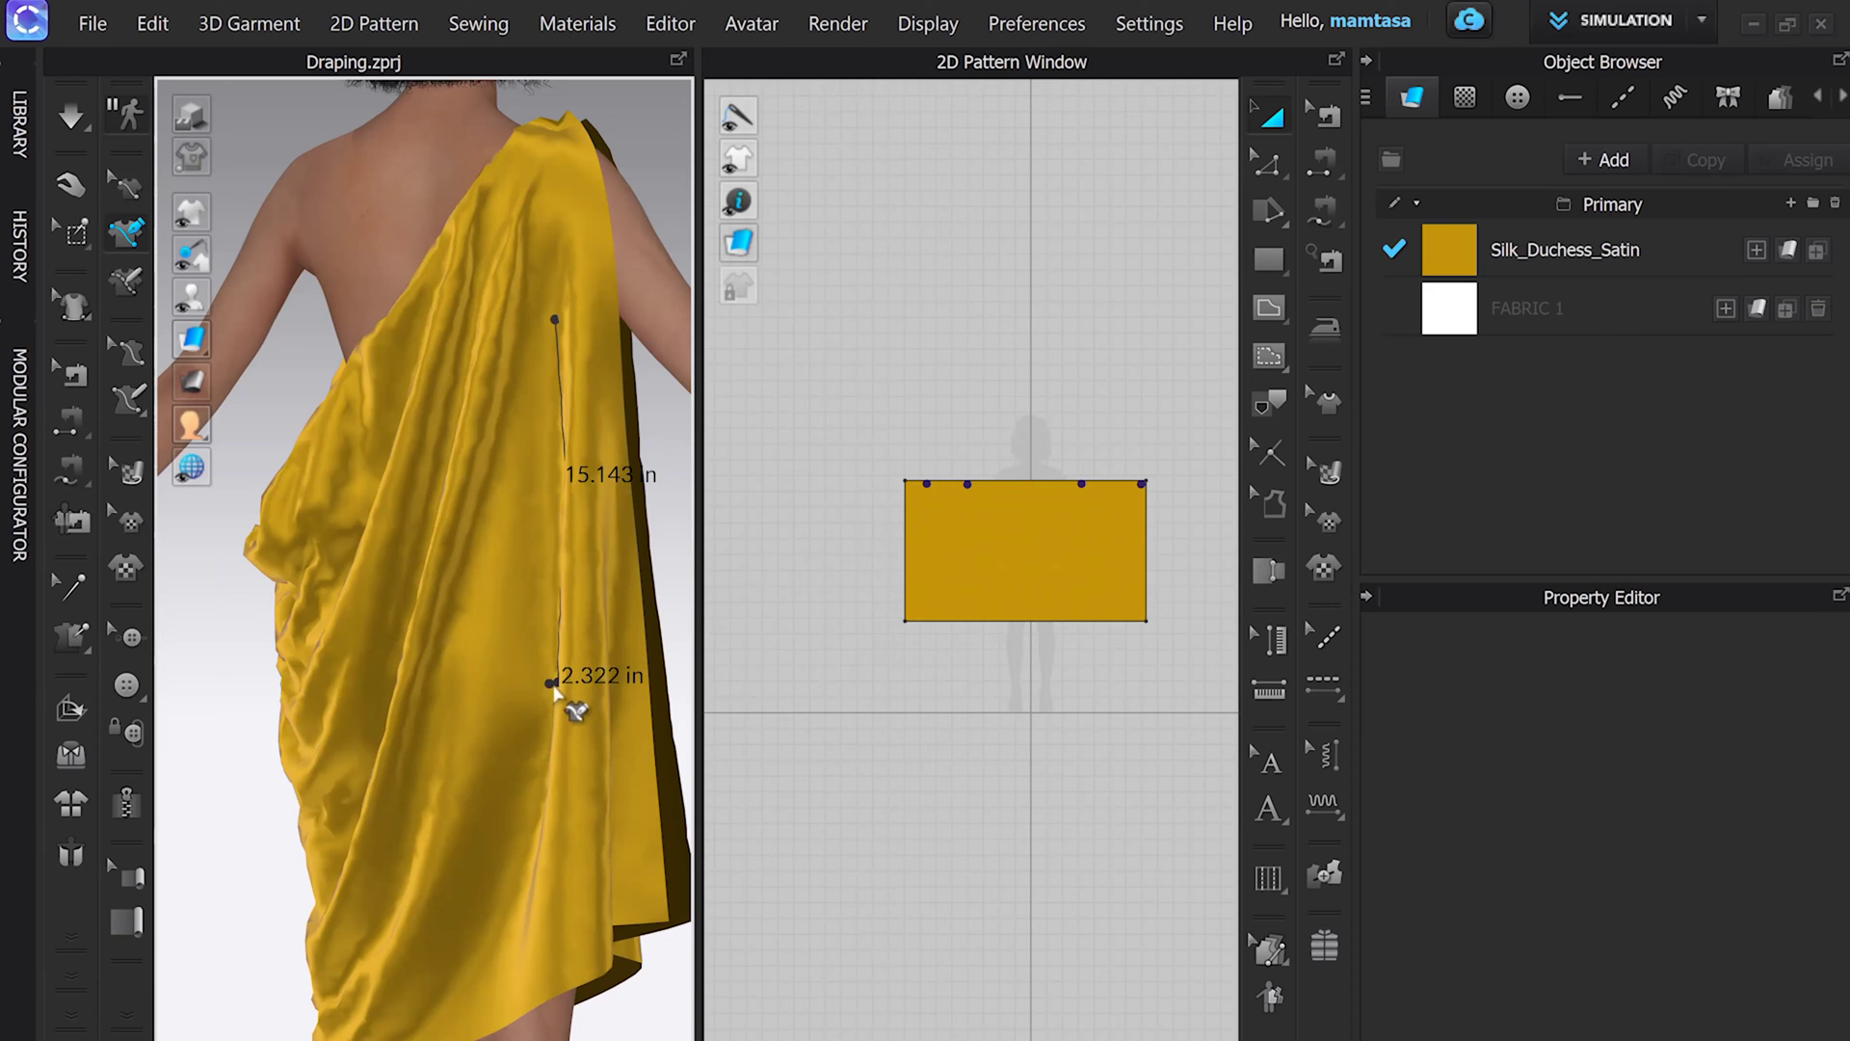
key("Return")
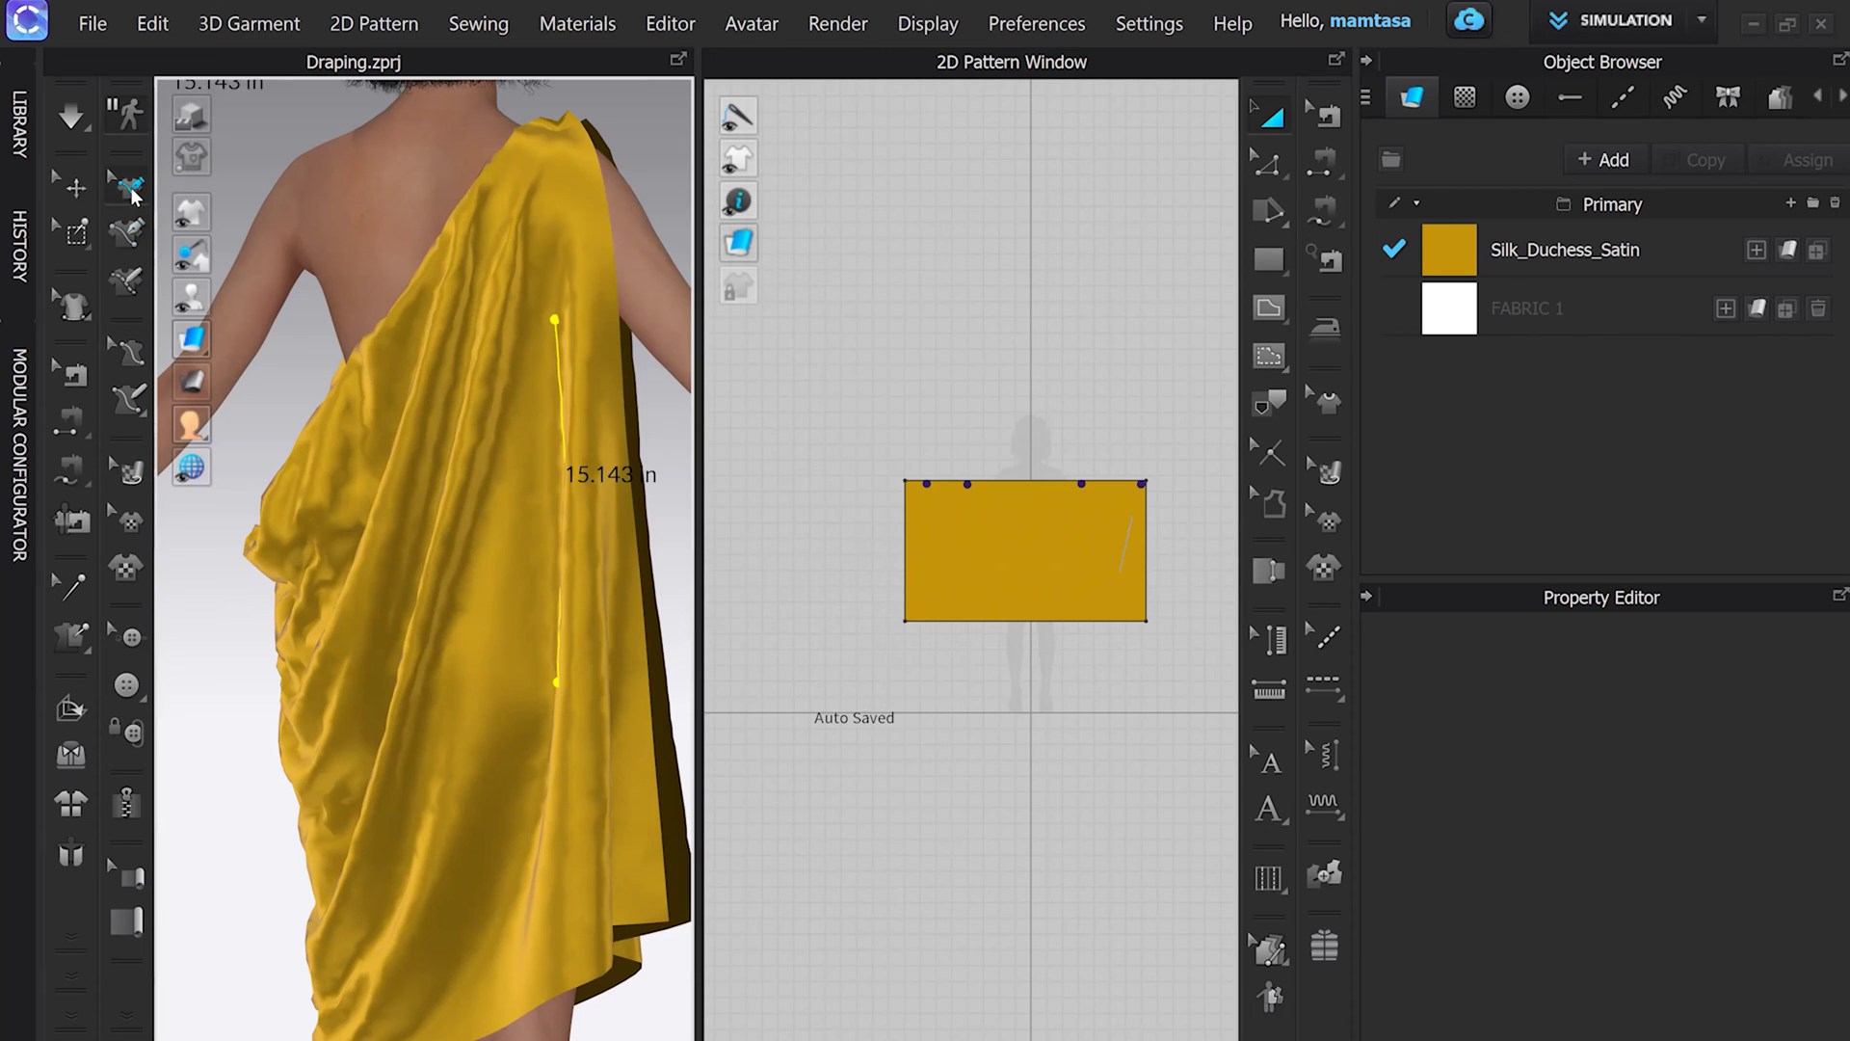
right_click(563, 430)
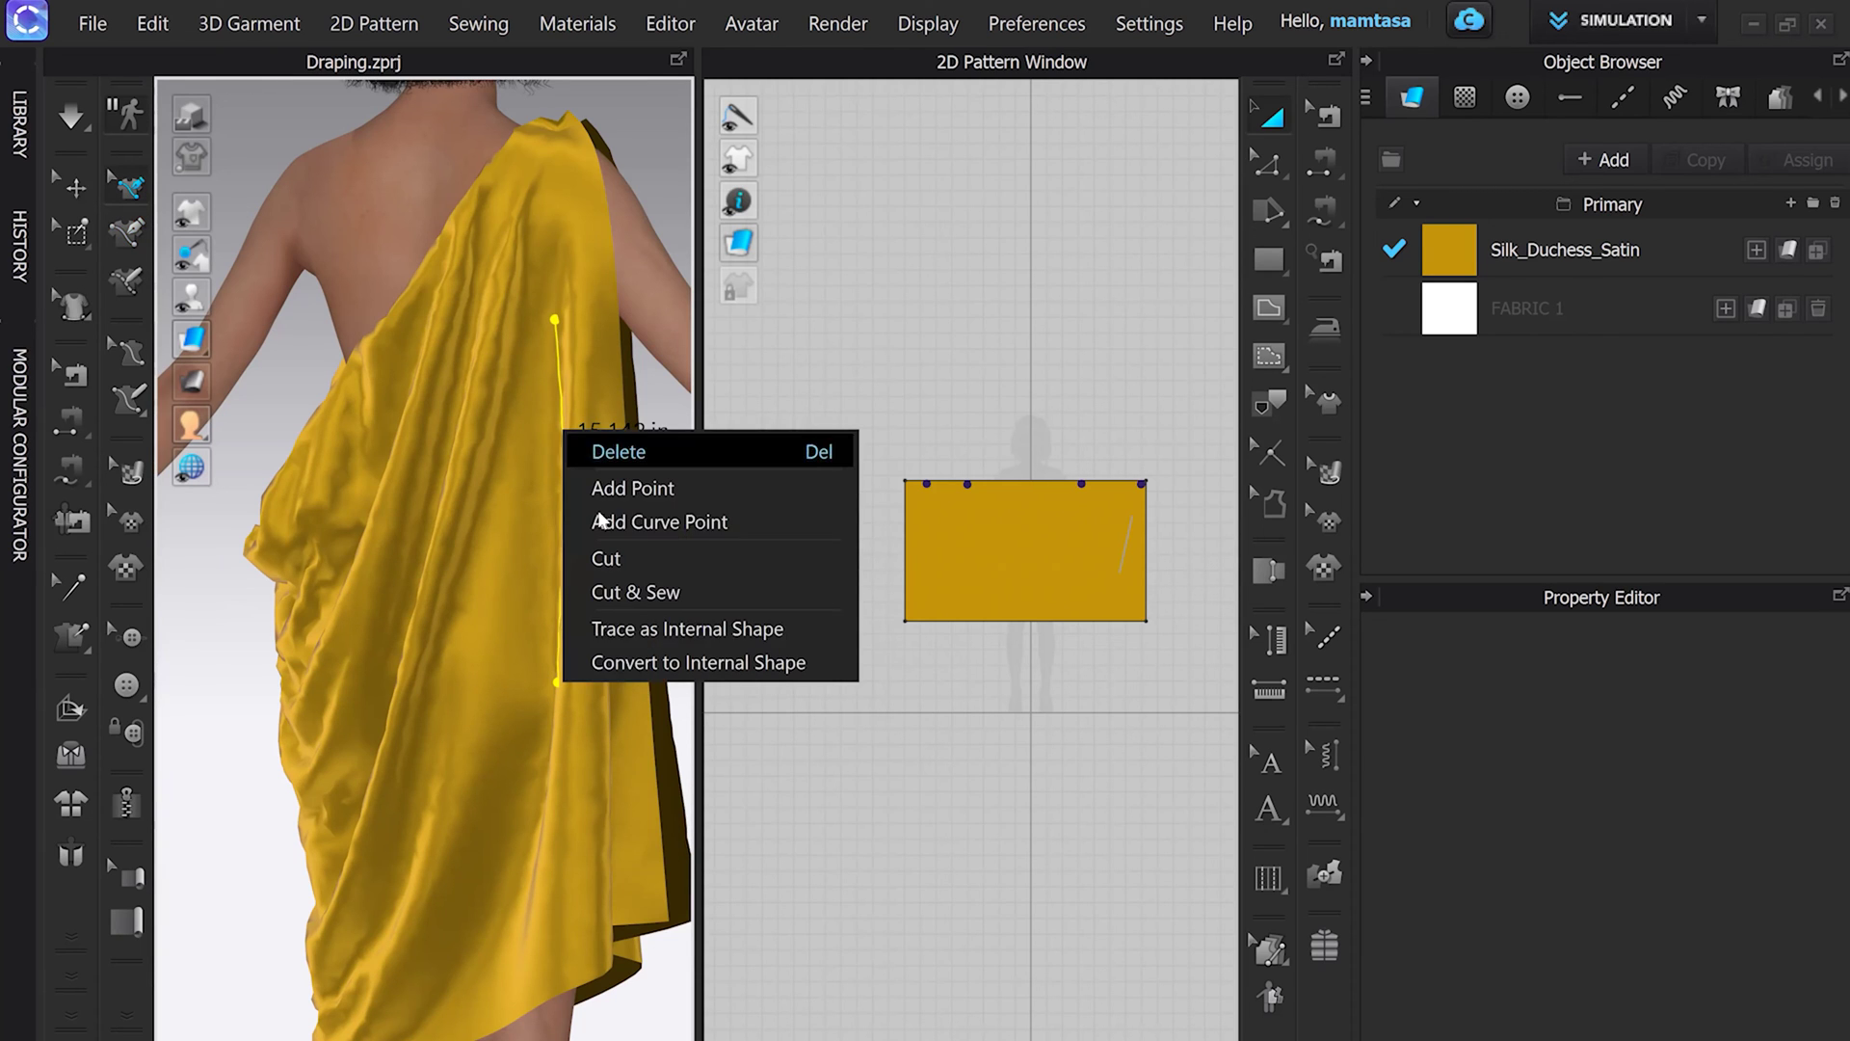
left_click(672, 628)
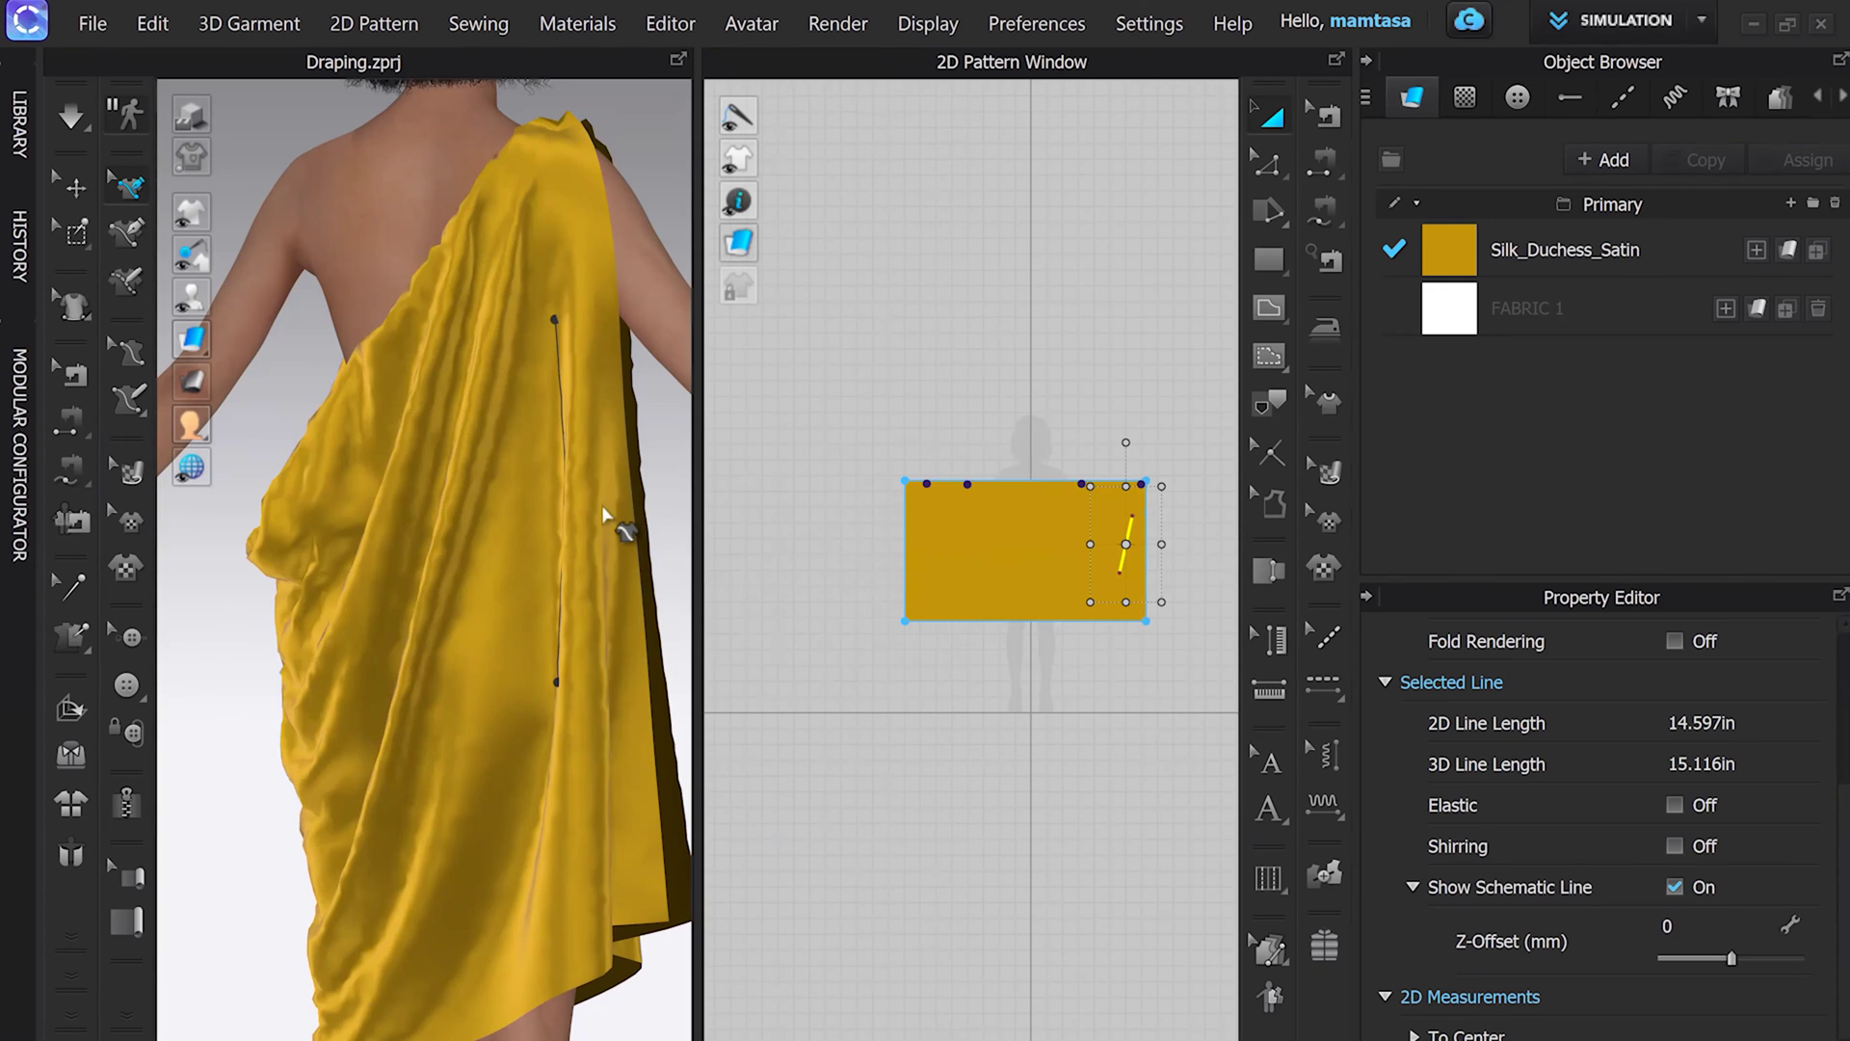
Step: Display the garment with thick textured surface and mirror-paste a copy of the traced internal line near the opposite end of the pattern
mouse_move(611, 517)
right_mouse_down()
mouse_move(463, 529)
mouse_move(488, 434)
mouse_move(273, 371)
right_mouse_up()
middle_click_drag(271, 371, 325, 368)
mouse_move(193, 339)
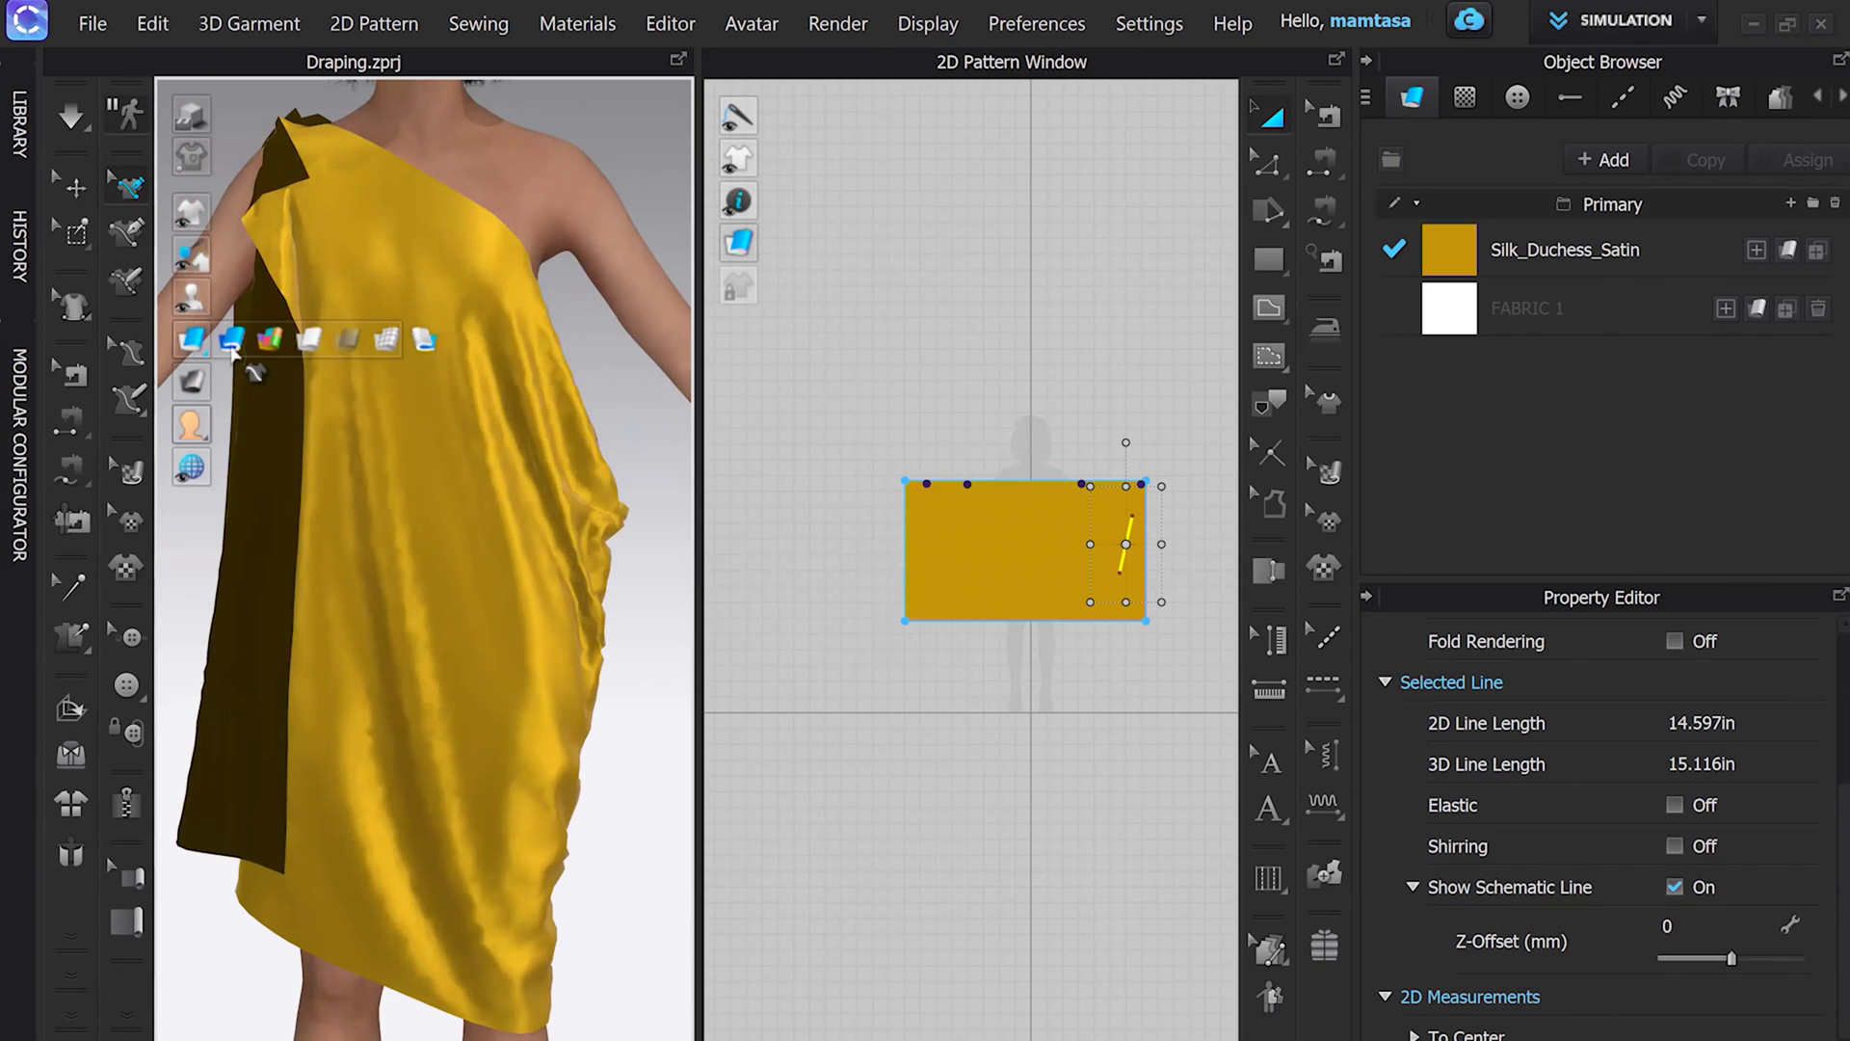
left_click(248, 349)
right_click(1127, 550)
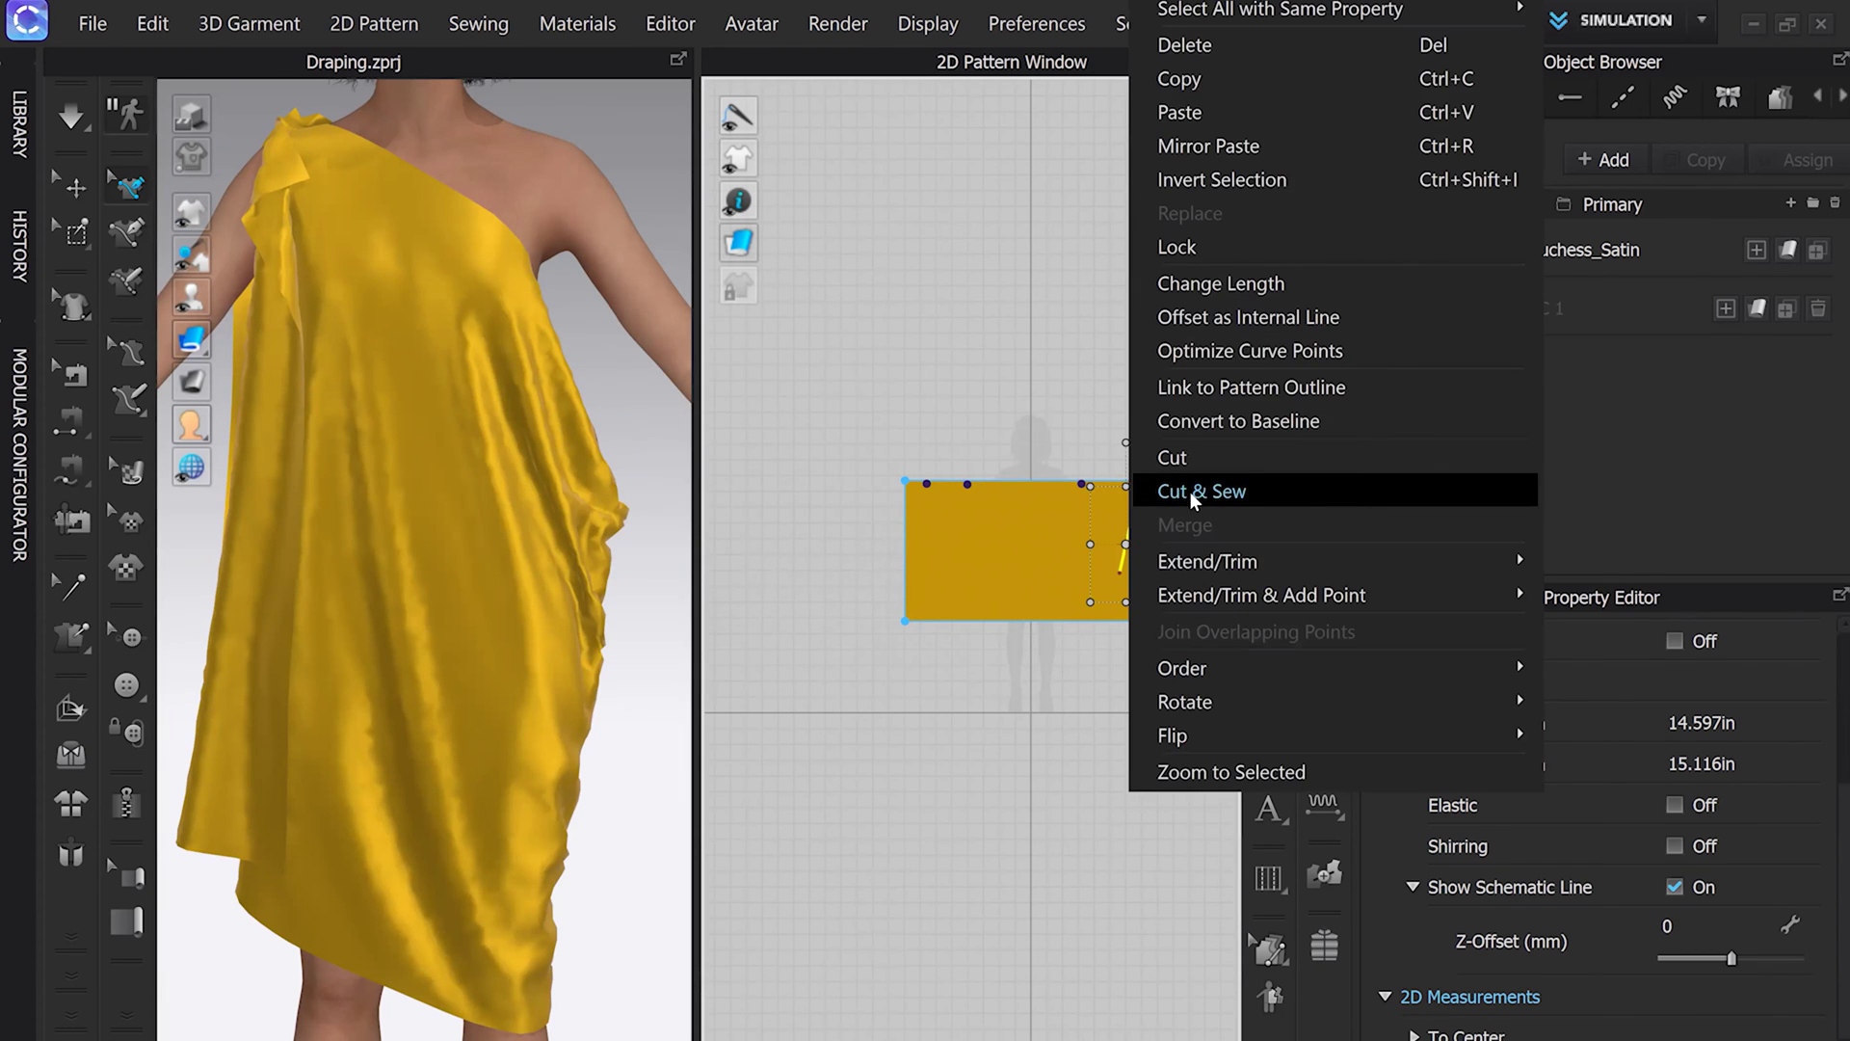
left_click(1177, 79)
right_click(1113, 542)
left_click(1208, 145)
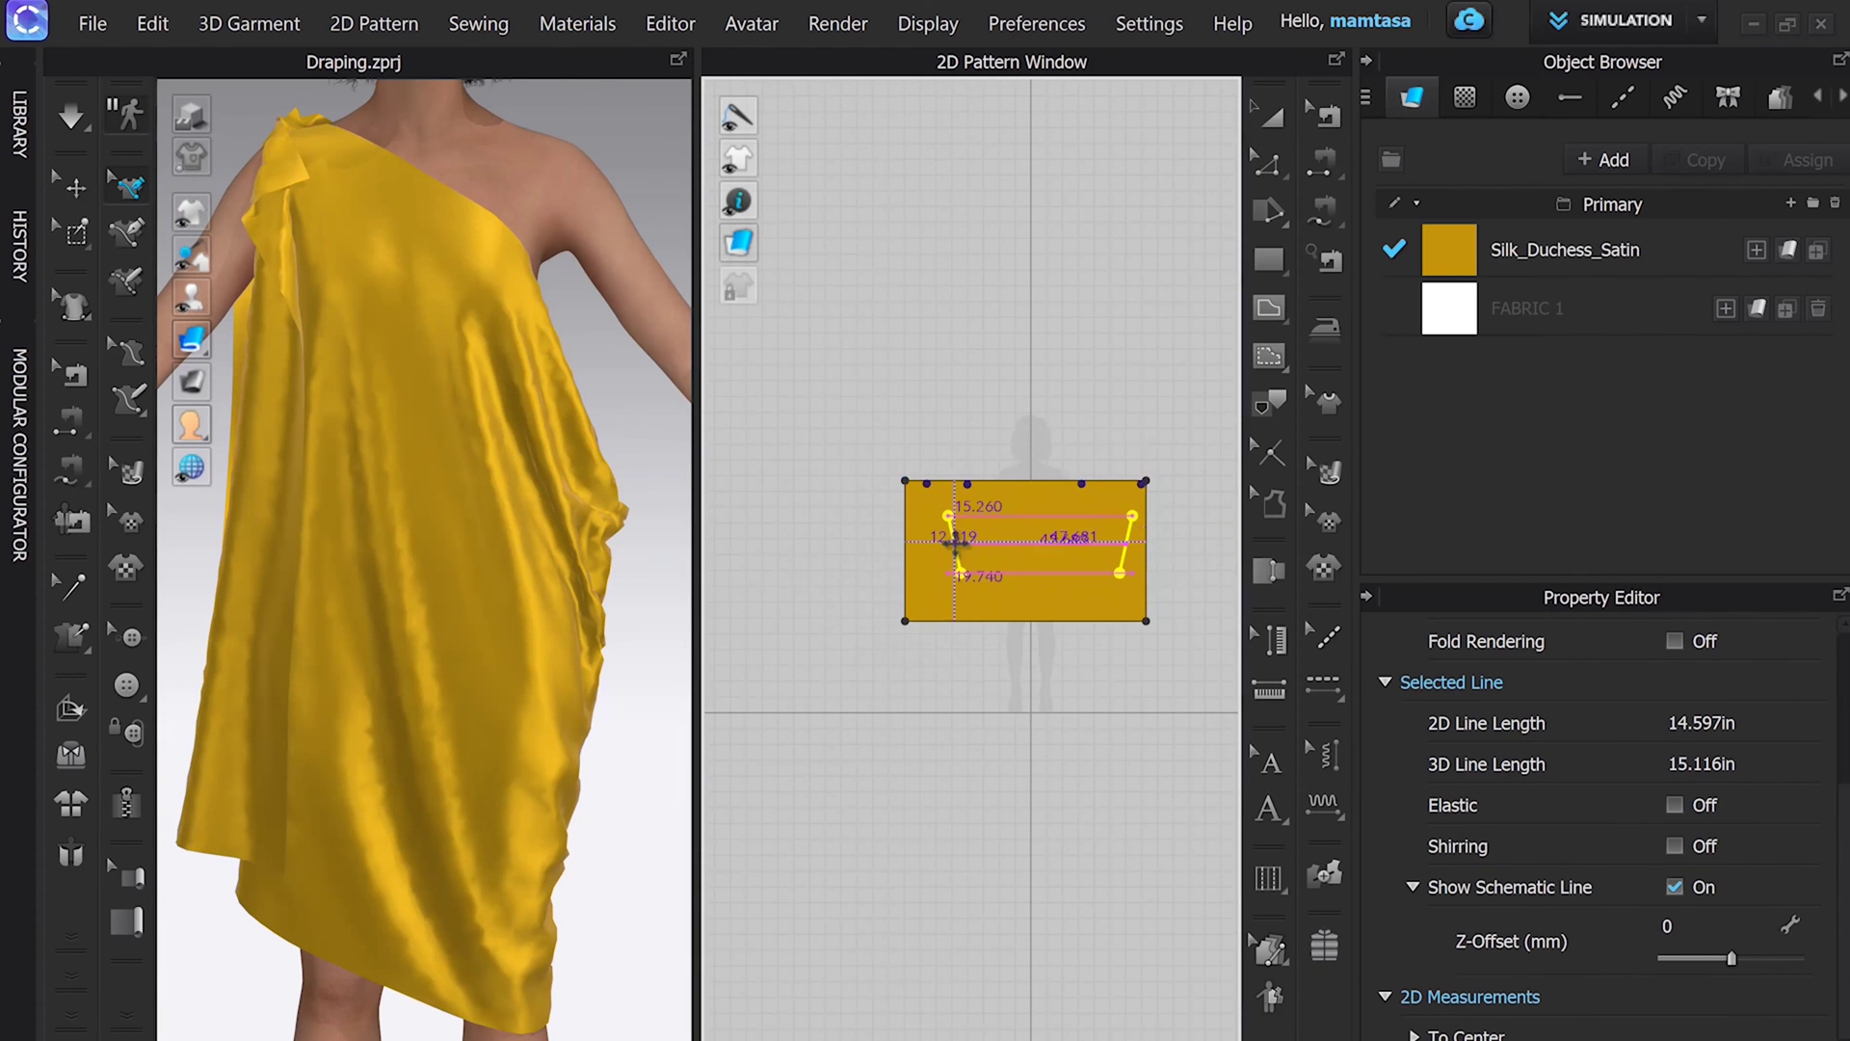
left_click(927, 542)
Step: Sew the two slanted internal lines together with Segment Sewing
mouse_move(533, 573)
right_mouse_down()
mouse_move(414, 546)
mouse_move(591, 550)
mouse_move(474, 553)
mouse_move(530, 559)
right_mouse_up()
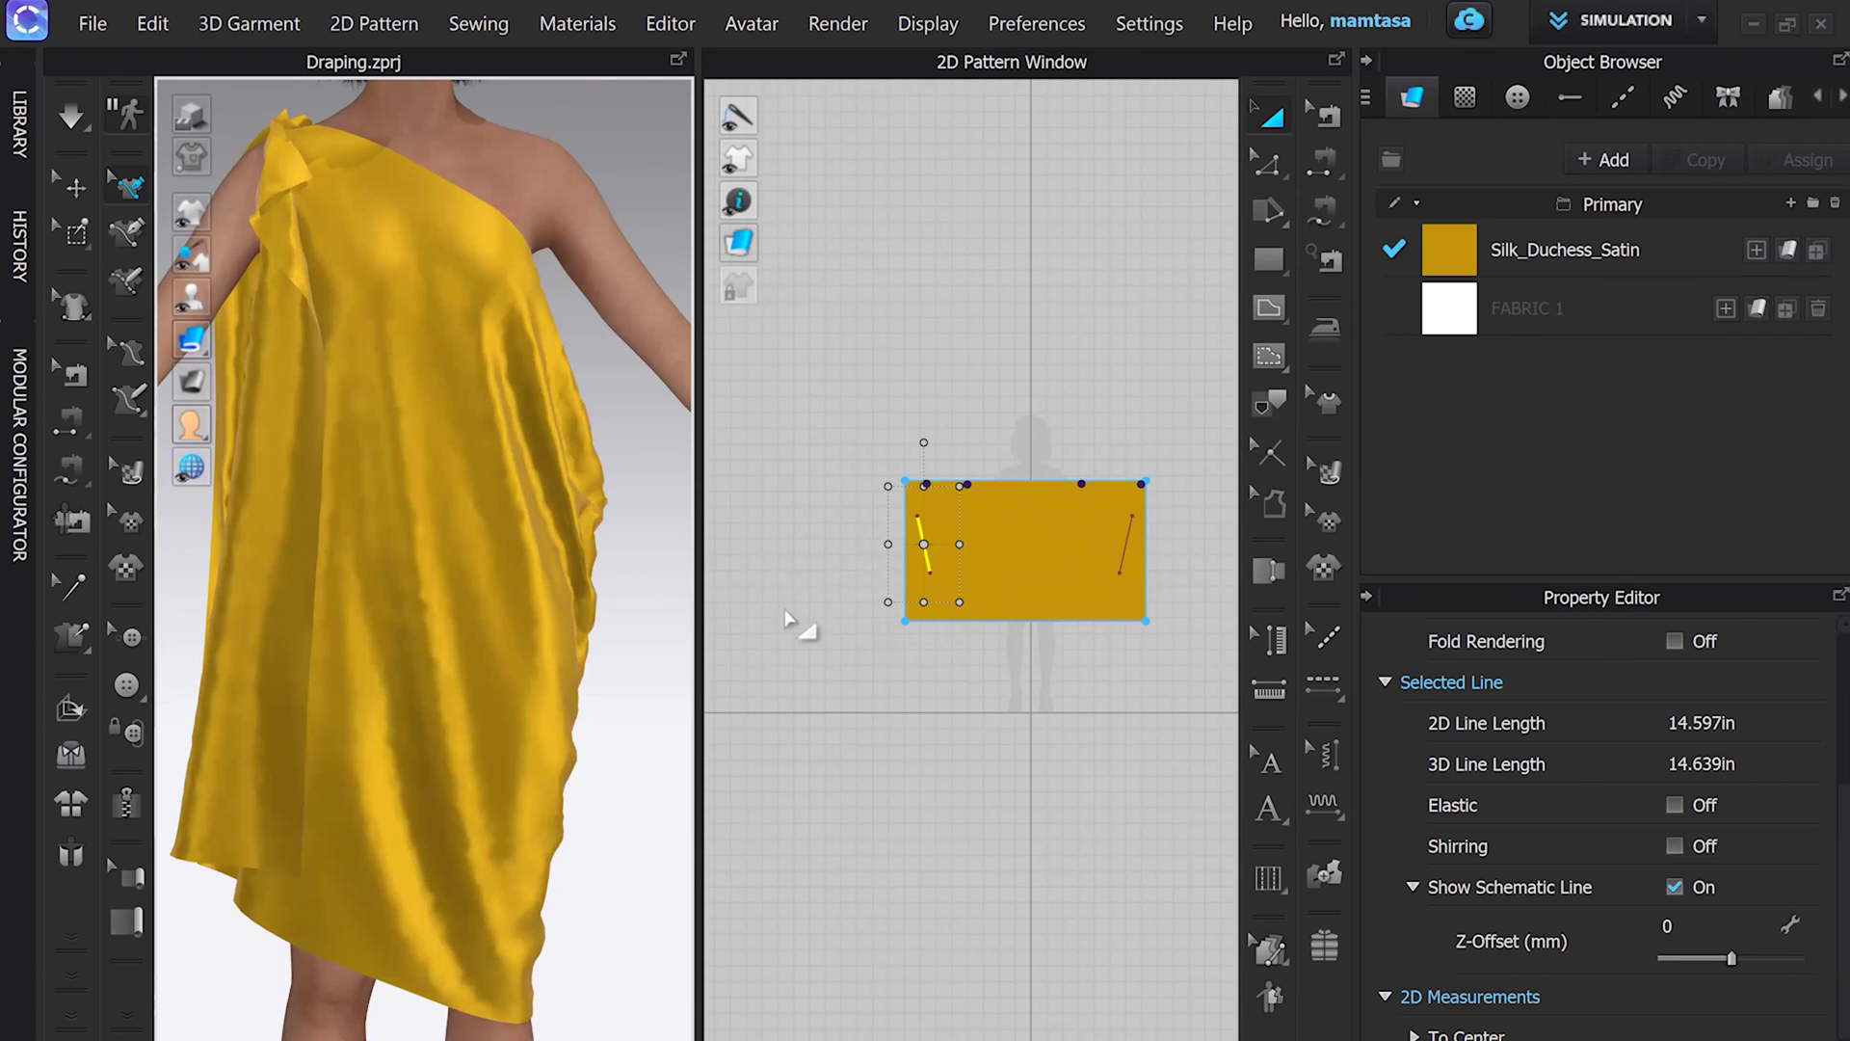
left_click(1061, 298)
left_click(1324, 161)
left_click(943, 547)
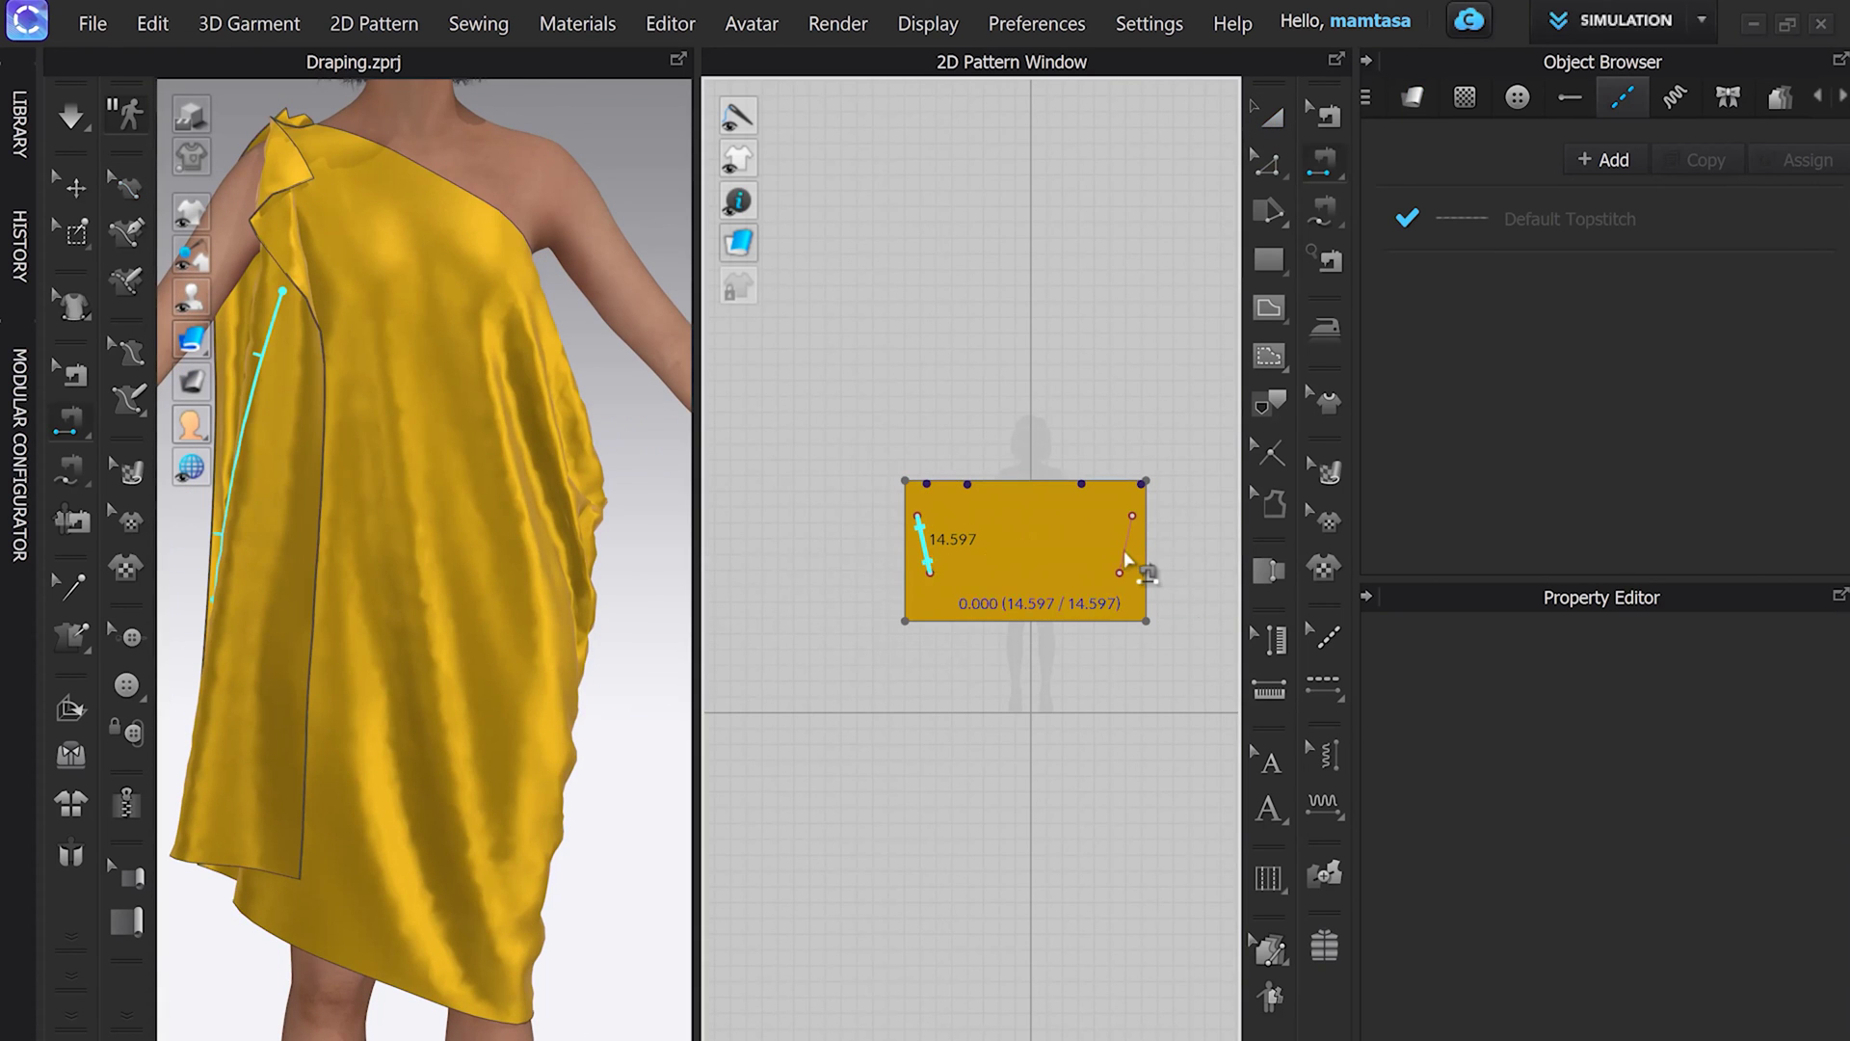
left_click(1137, 547)
Step: Move the mirrored internal line slightly inward on the pattern and simulate the drape
key("z")
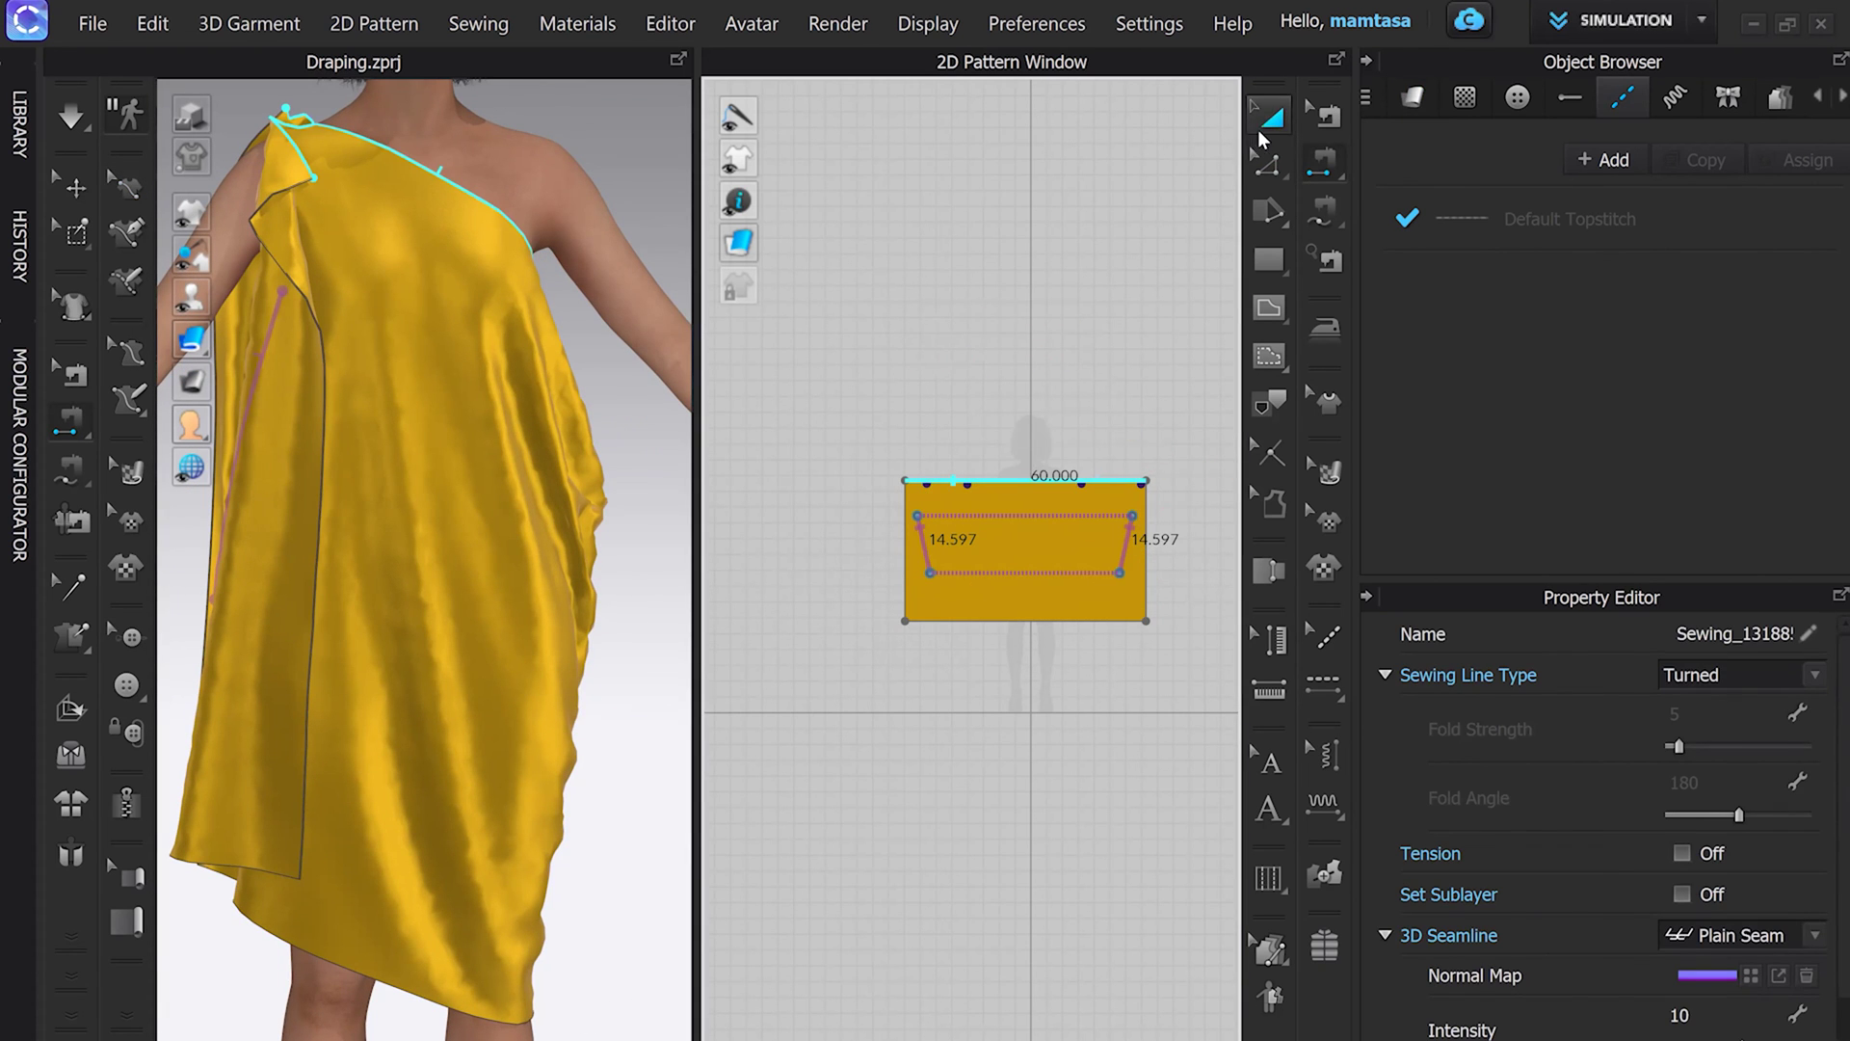
left_click(935, 550)
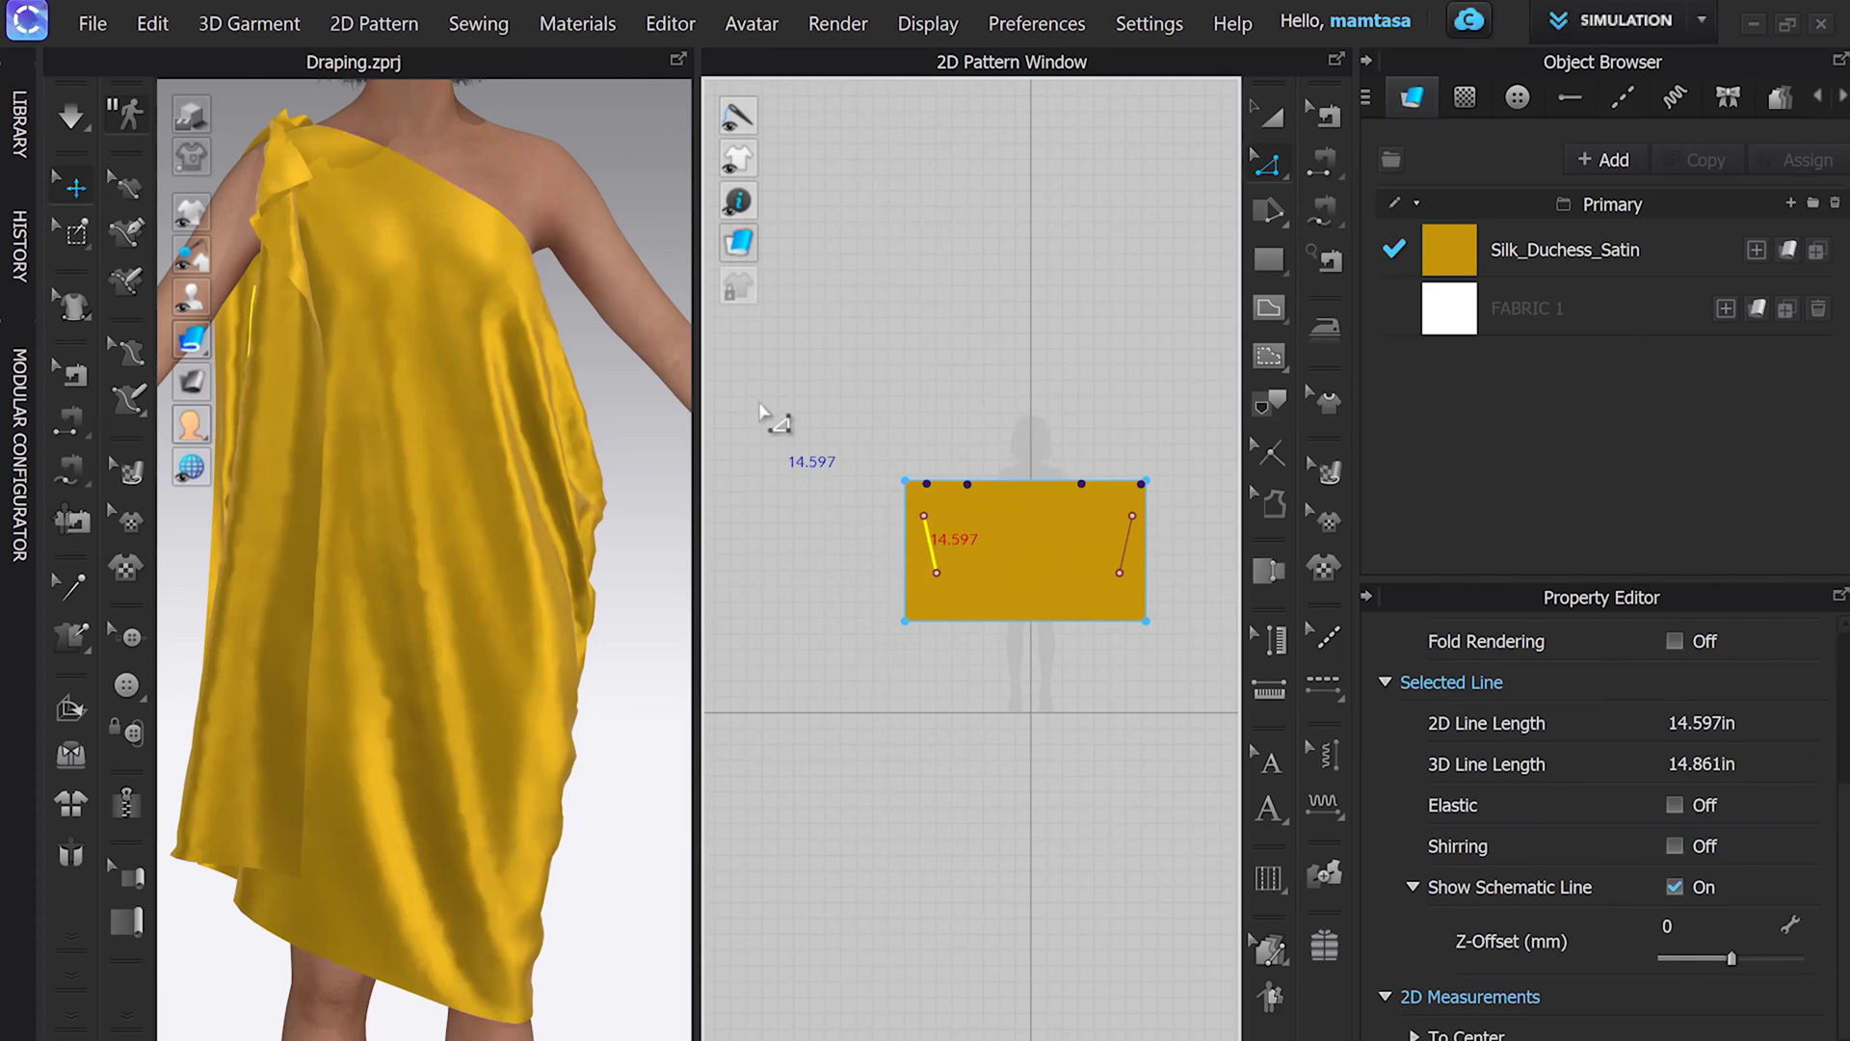
left_click(760, 405)
scroll(475, 463, "down", 5)
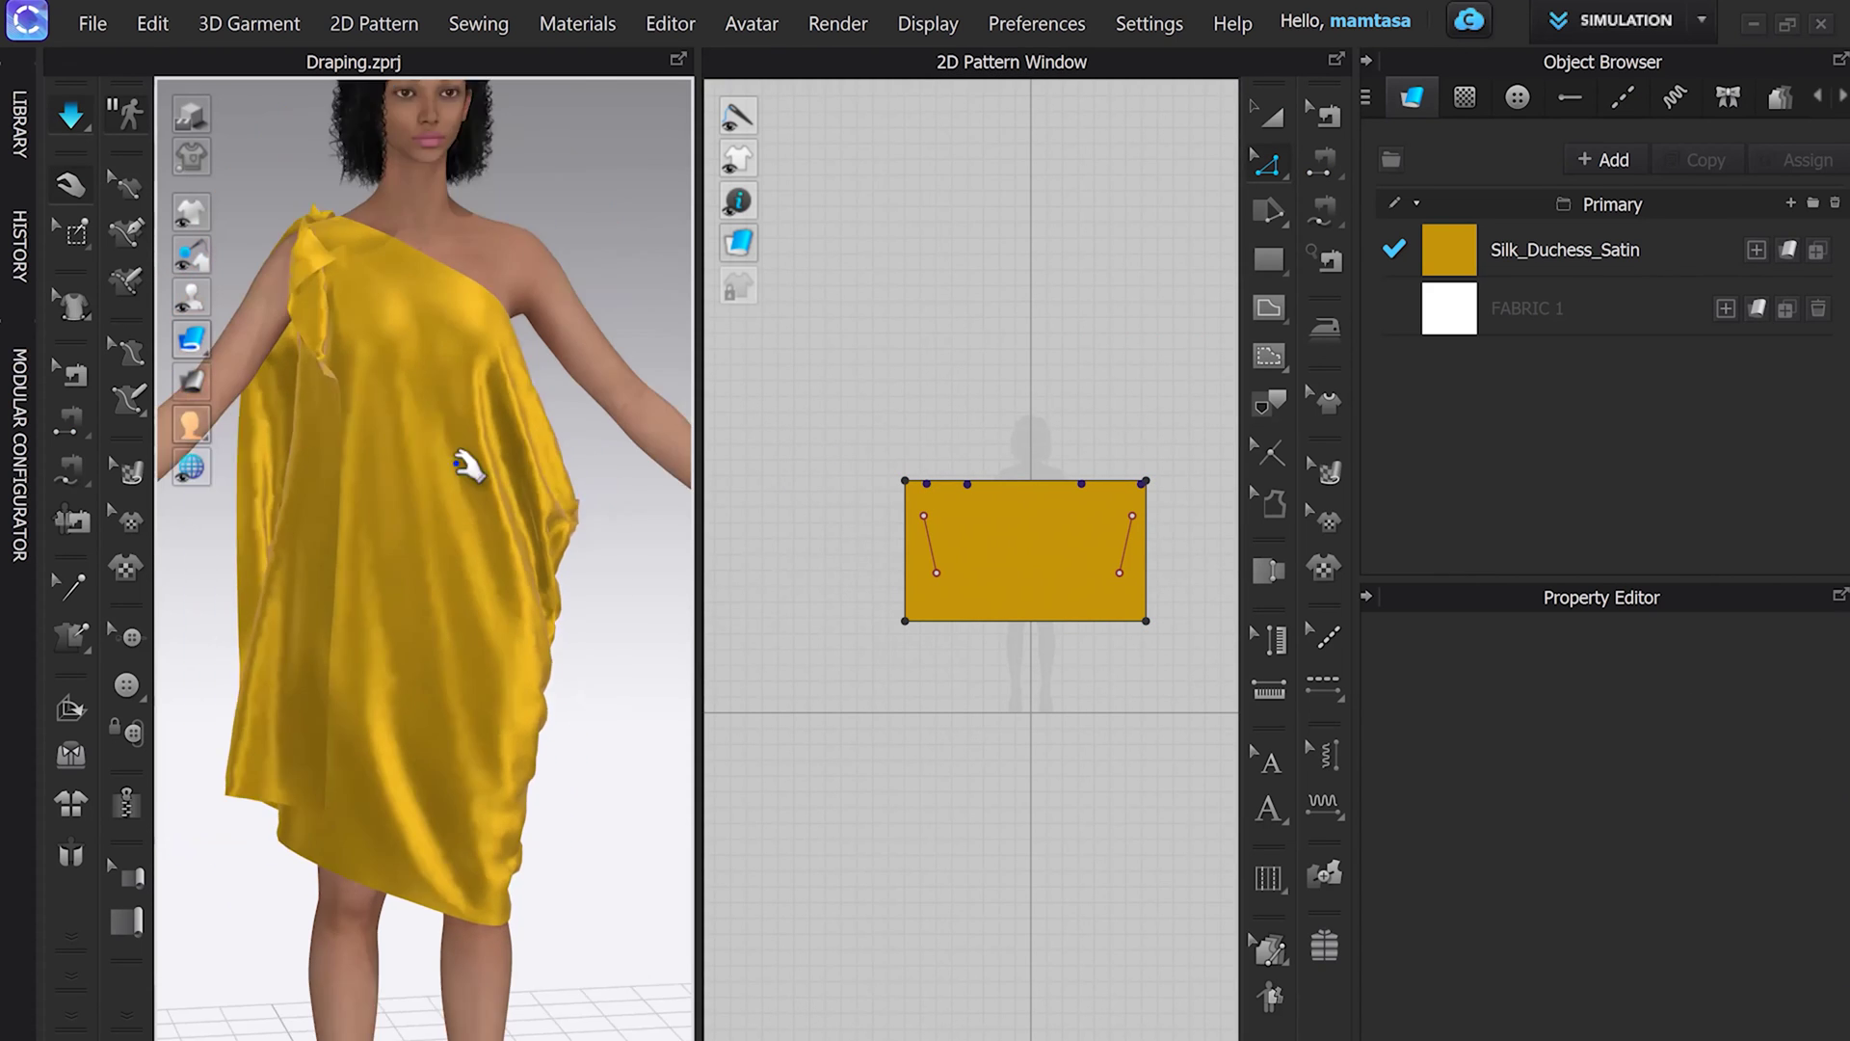
Step: Open the render window and start rendering the draped garment on the avatar
left_click(834, 23)
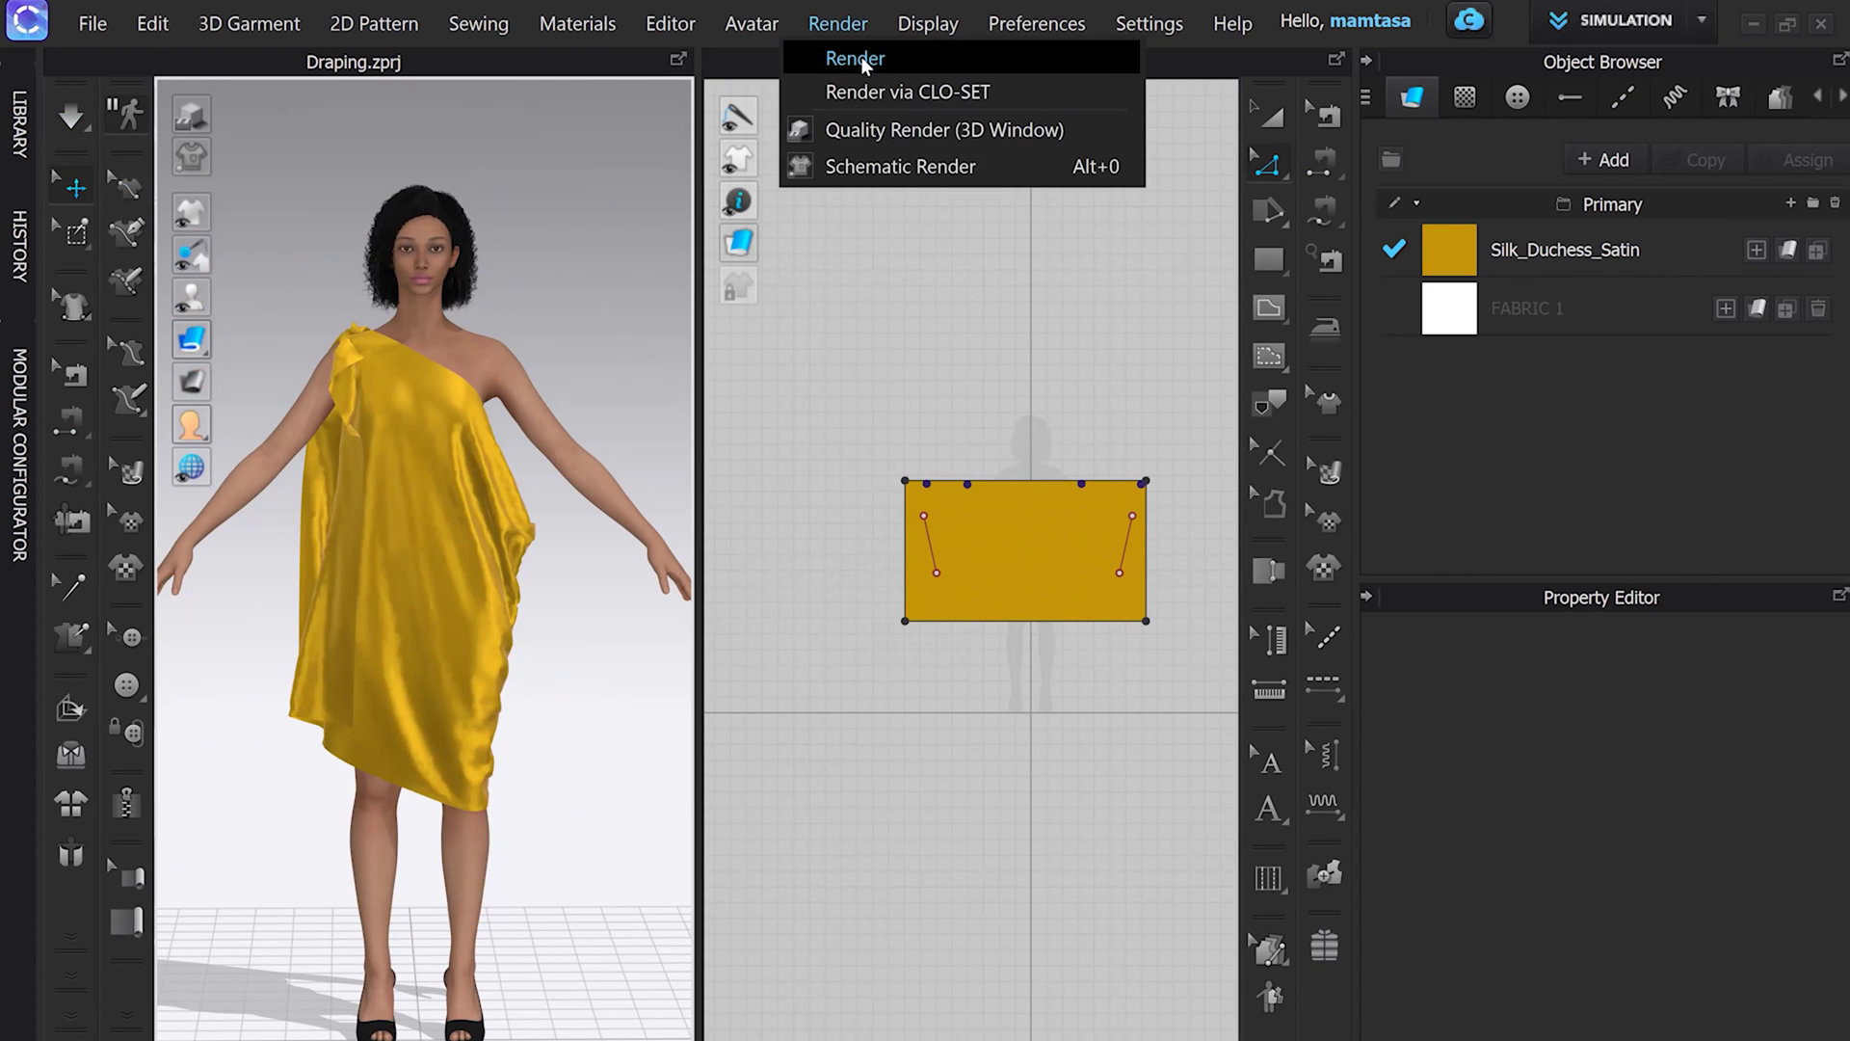
left_click(840, 57)
left_click(1267, 127)
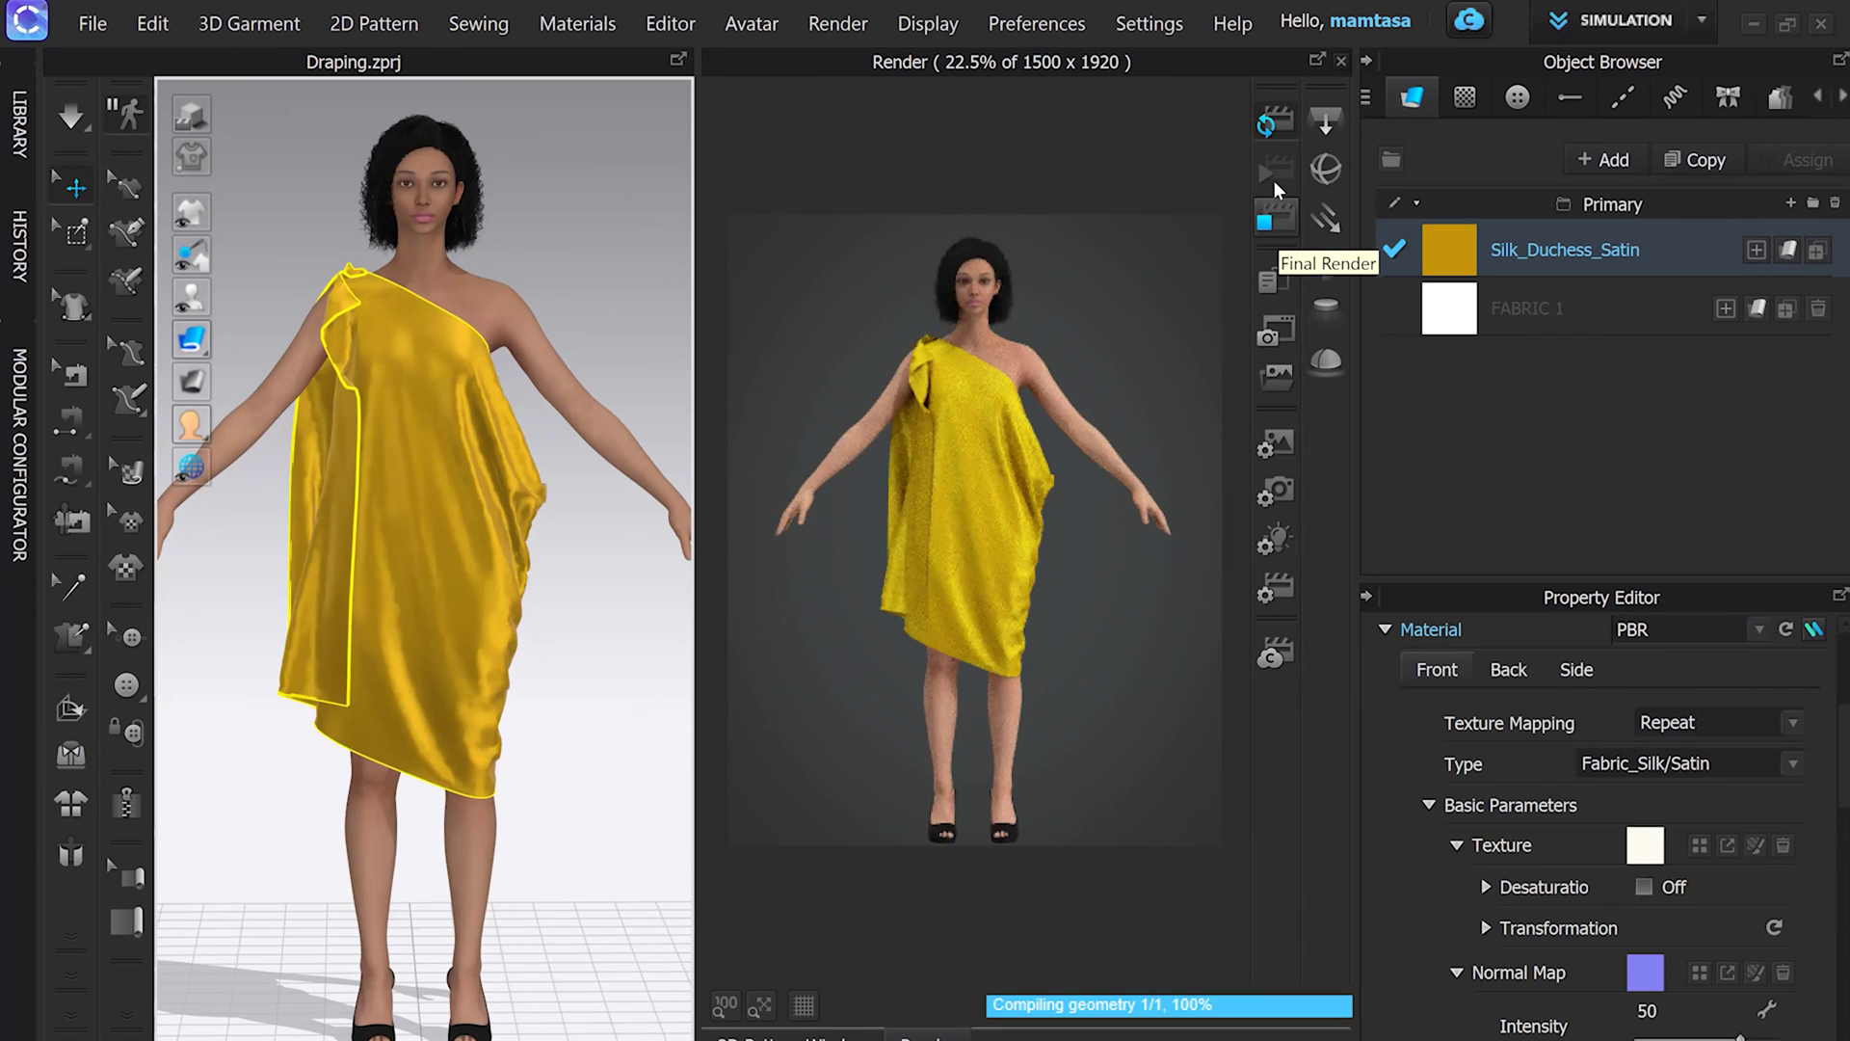